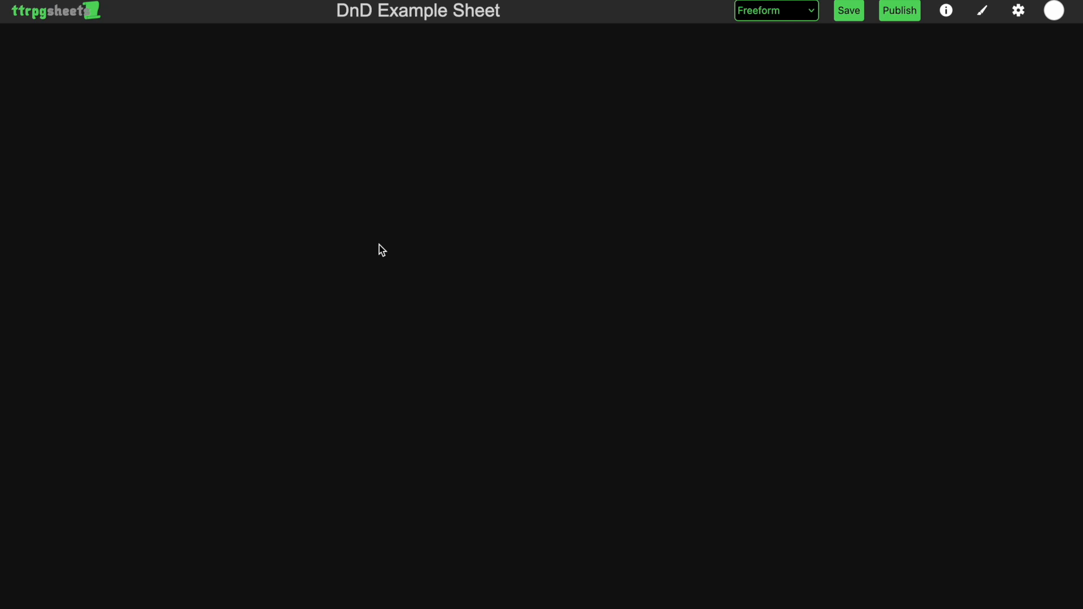
Create a new widget containing a Box and resize the box to about 160 by 26.
right_click(473, 174)
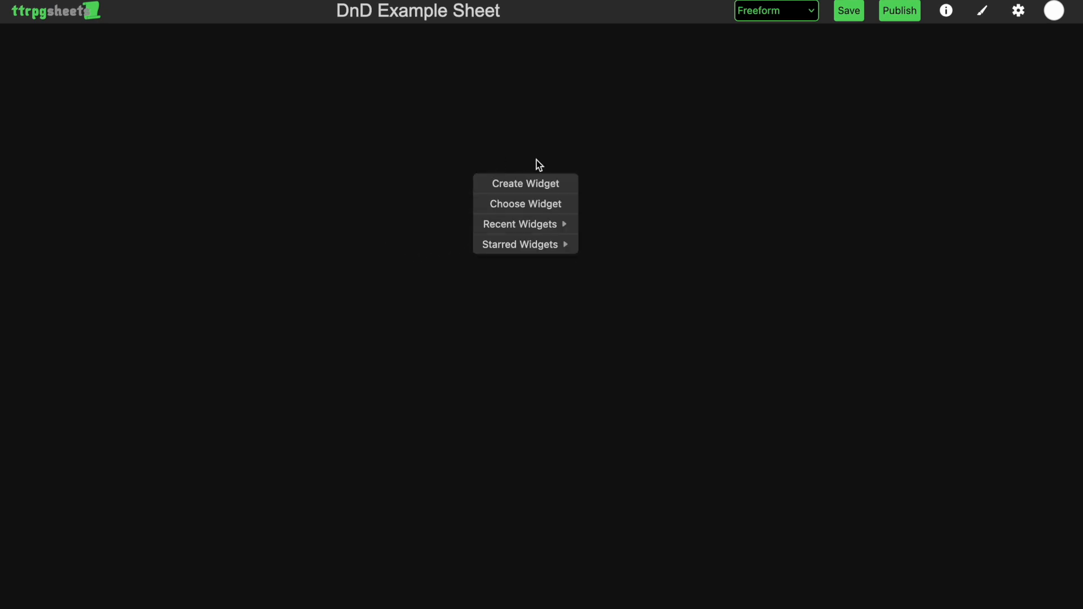
left_click(557, 183)
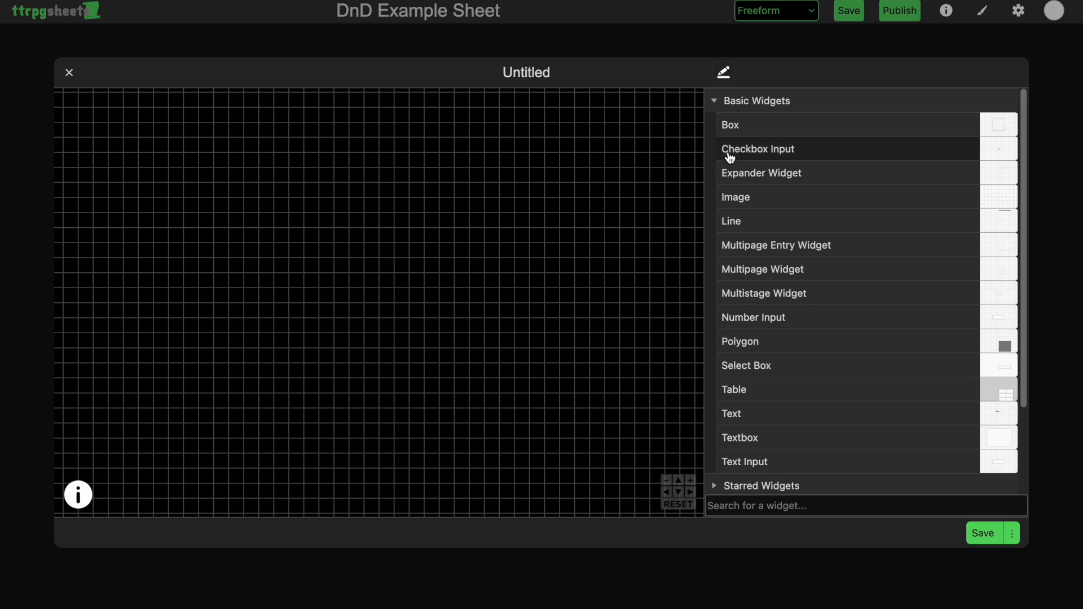
left_click_drag(765, 134, 365, 266)
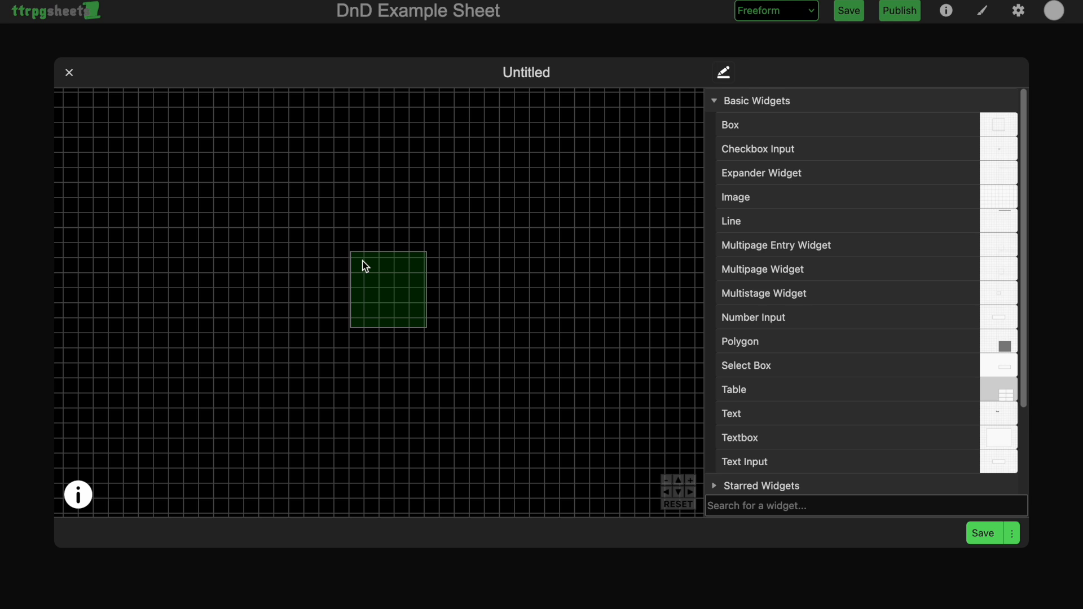
left_click(385, 297)
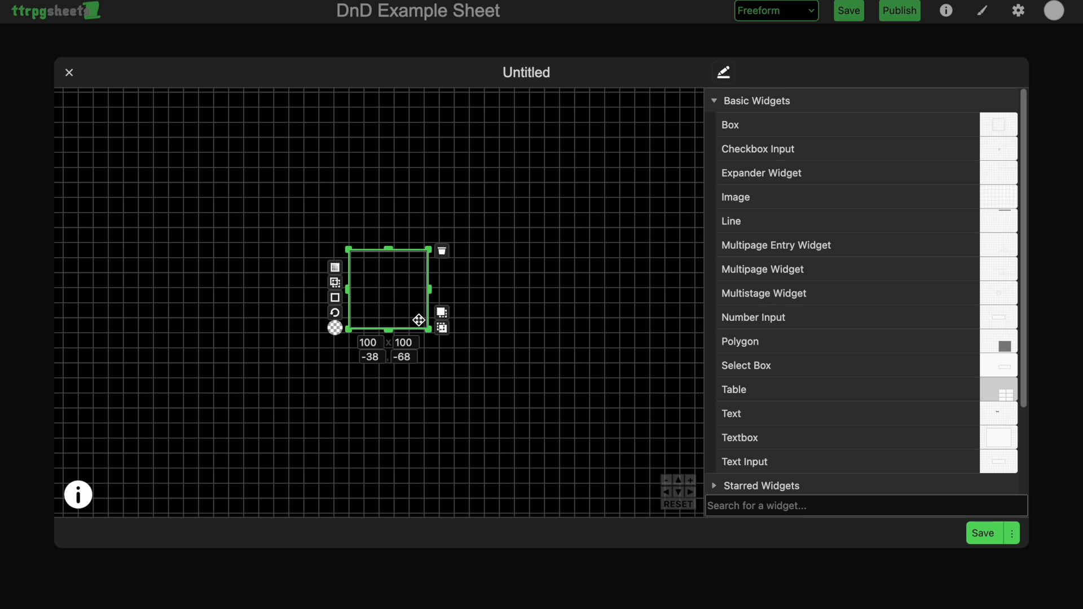
left_click_drag(430, 328, 475, 275)
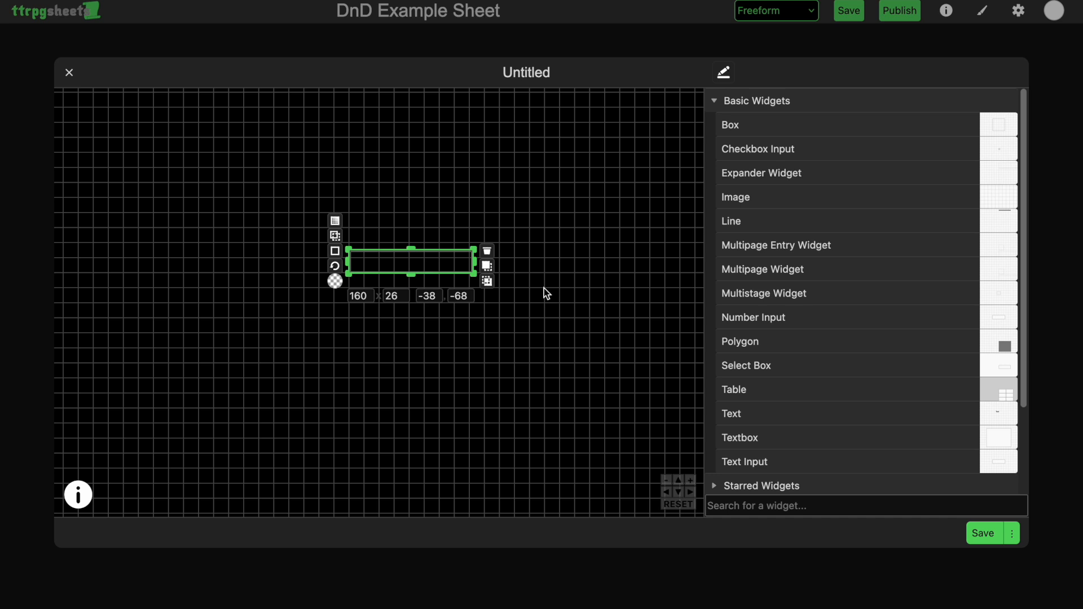
Give the box a thicker, bright green border.
left_click(338, 257)
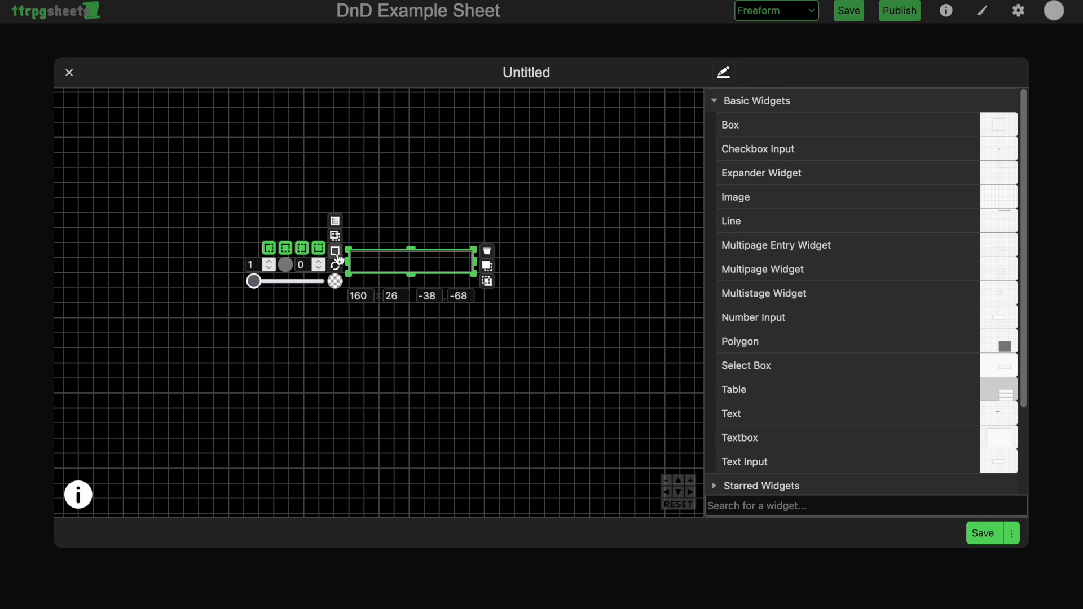
left_click(285, 265)
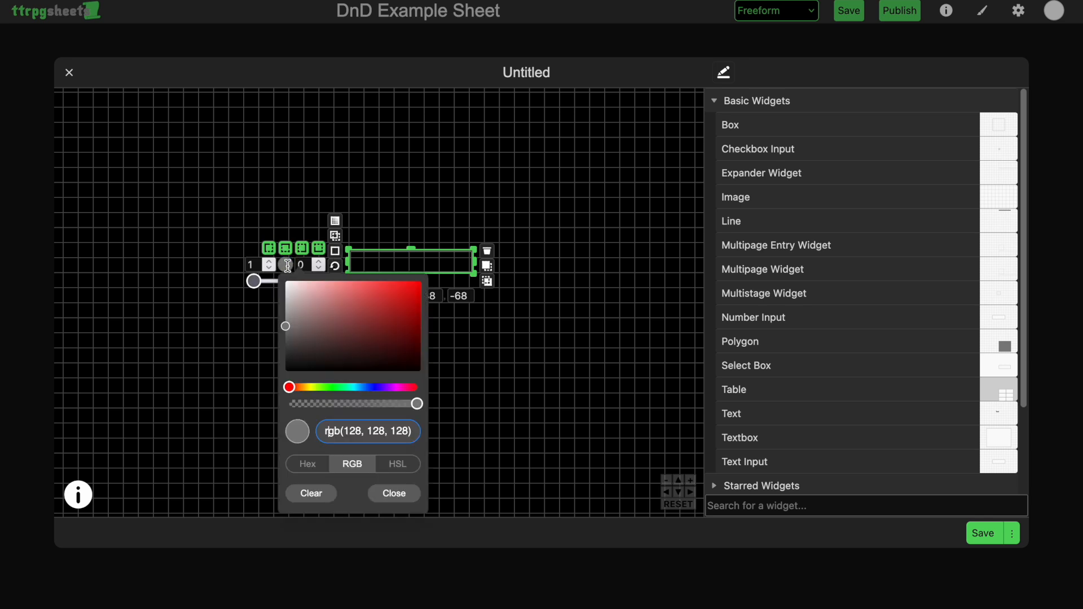
left_click(328, 388)
left_click_drag(381, 325, 406, 293)
left_click(393, 493)
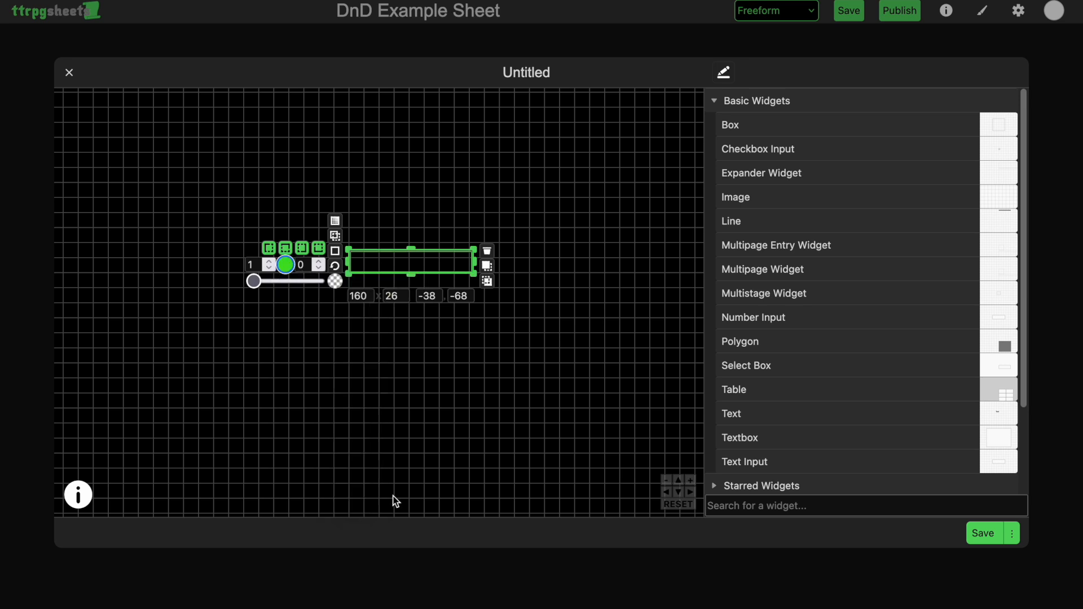
left_click(272, 260)
left_click(320, 262)
left_click(320, 262)
left_click(437, 214)
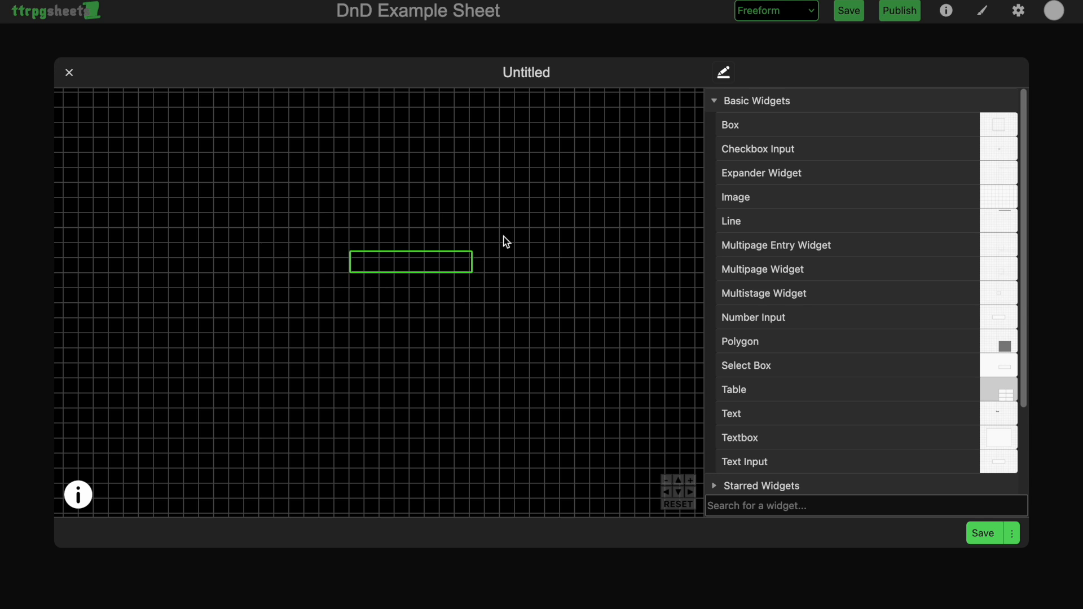
Fill the box with dark grey #222222.
left_click(427, 262)
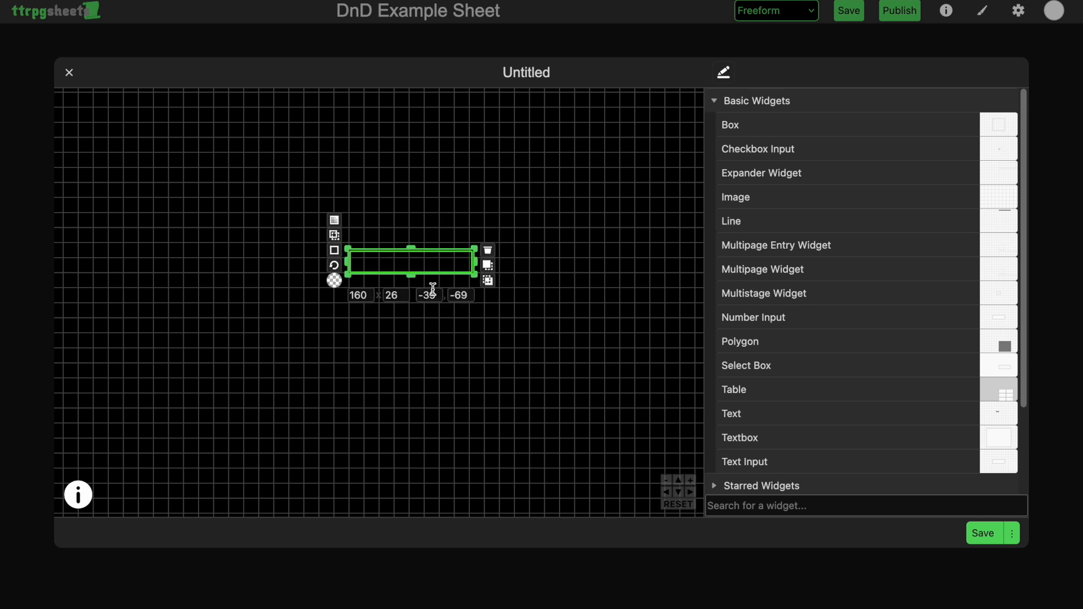
left_click(334, 281)
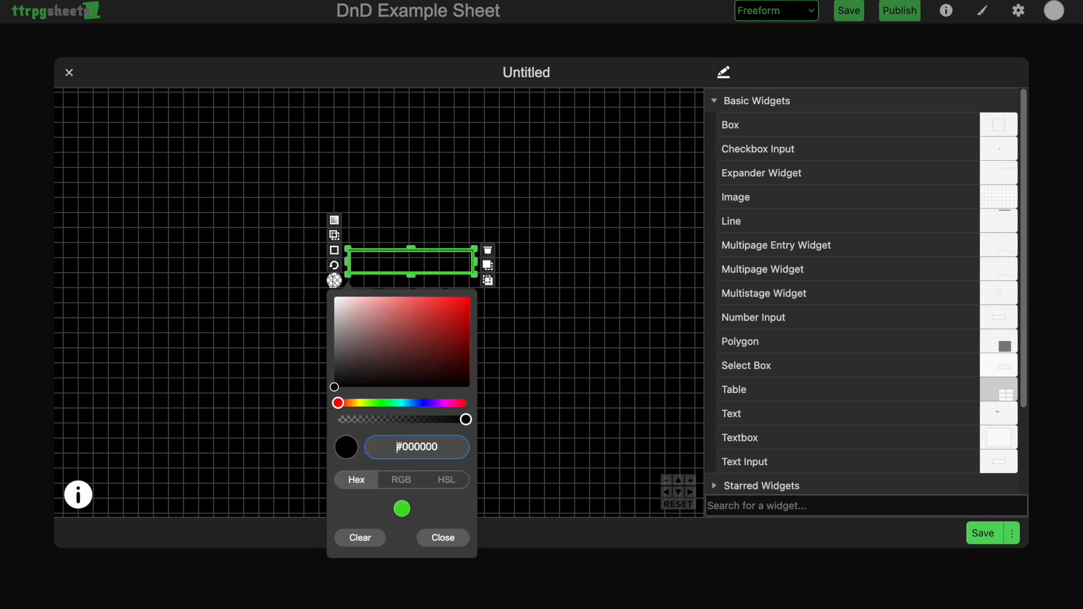
left_click_drag(336, 386, 334, 374)
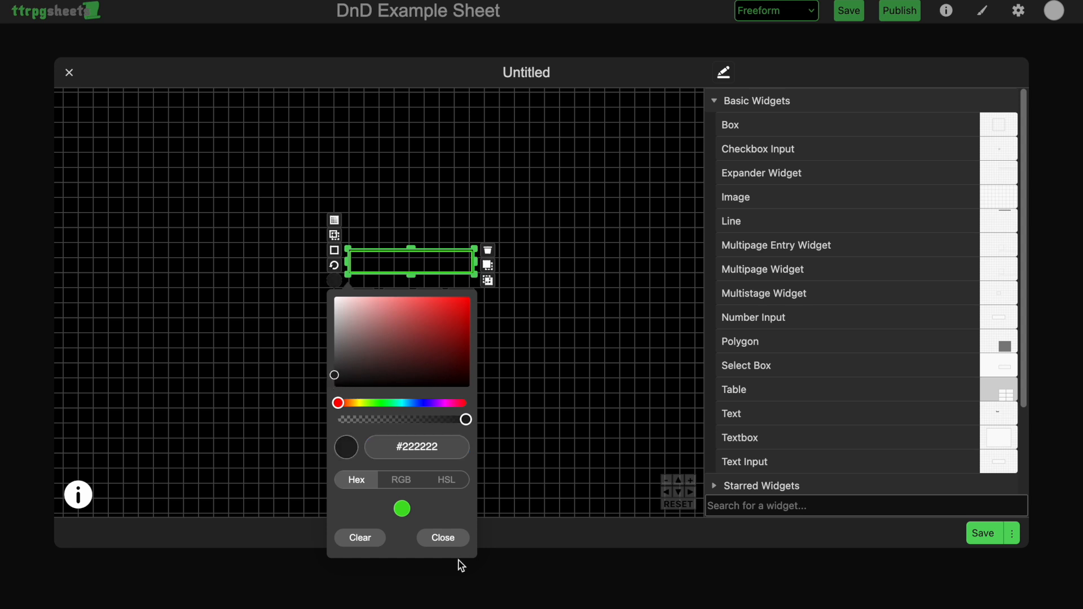
left_click(445, 540)
left_click(524, 380)
left_click(471, 272)
left_click(537, 246)
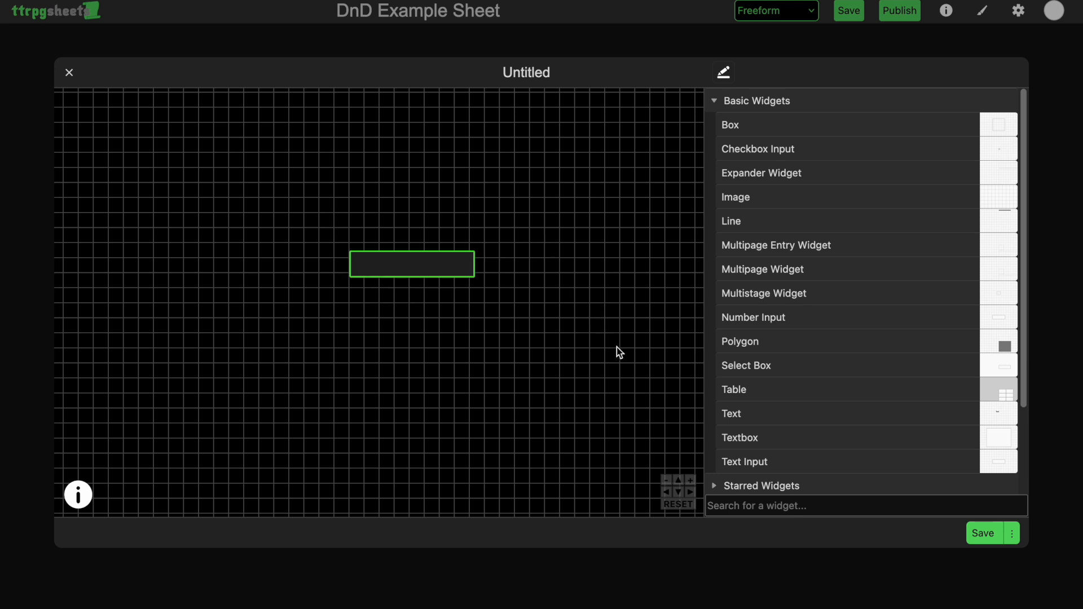
Add a Text widget below the box and set its text to Constitution.
left_click_drag(764, 421, 465, 334)
left_click(375, 325)
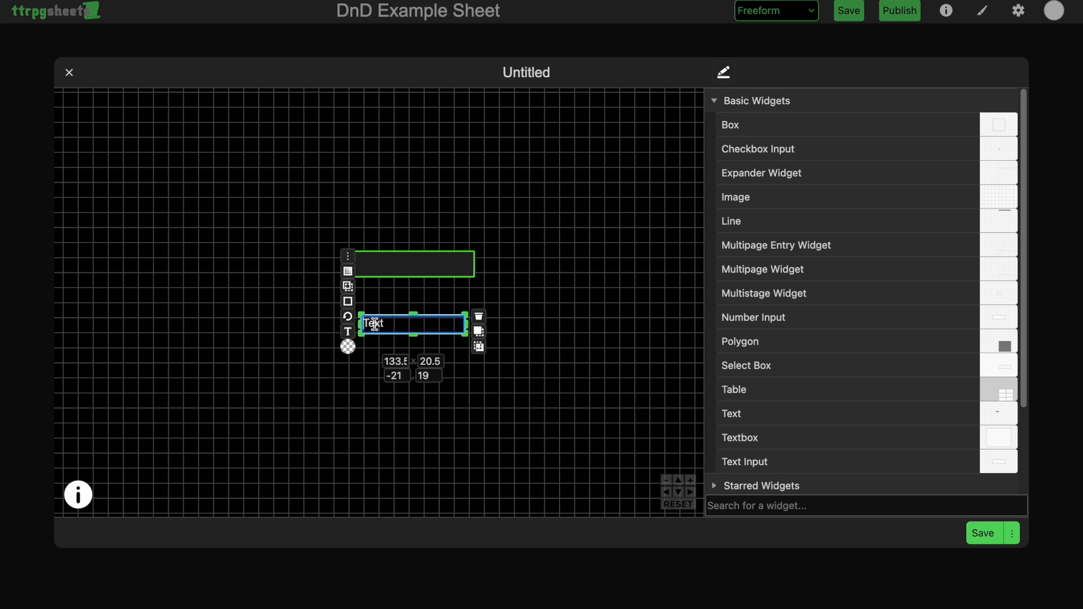
double_click(373, 325)
type("Constitution")
Set the Constitution text to font size 12 in Courier New.
left_click(347, 332)
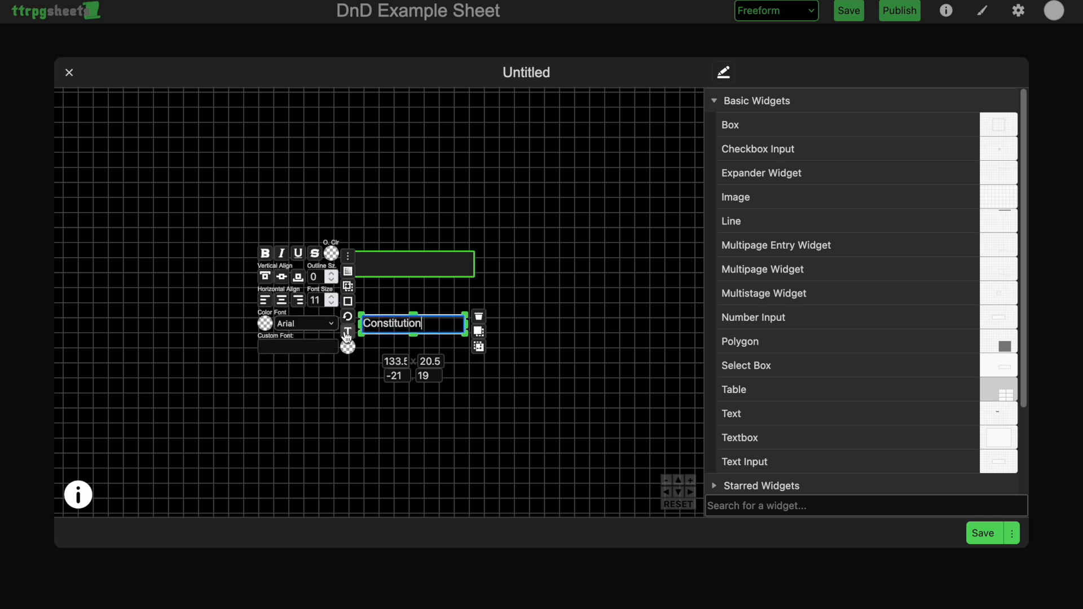
left_click(332, 297)
left_click(332, 304)
double_click(396, 325)
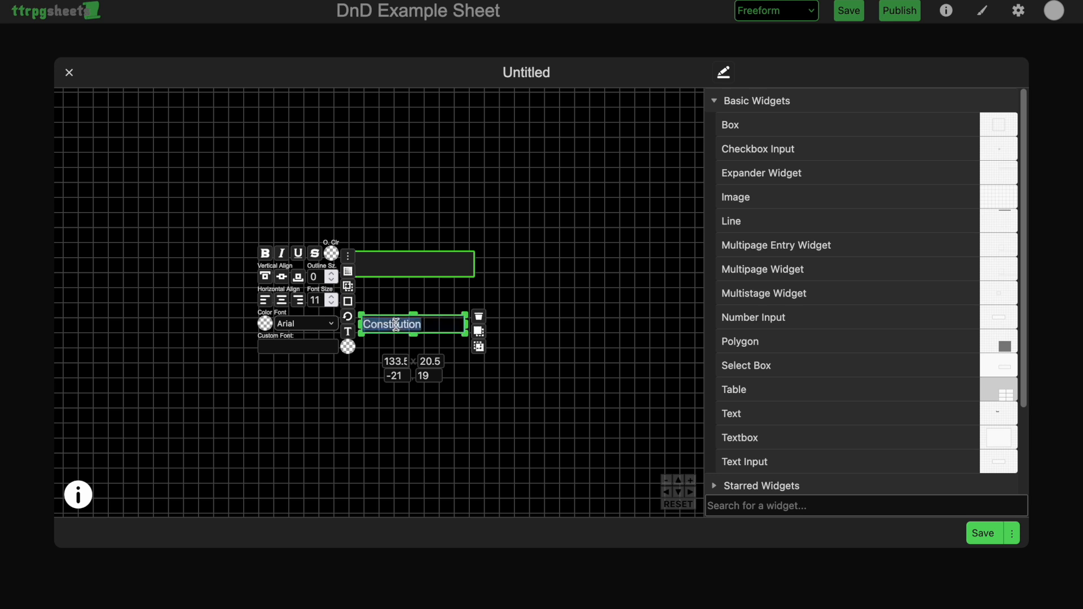
left_click(331, 298)
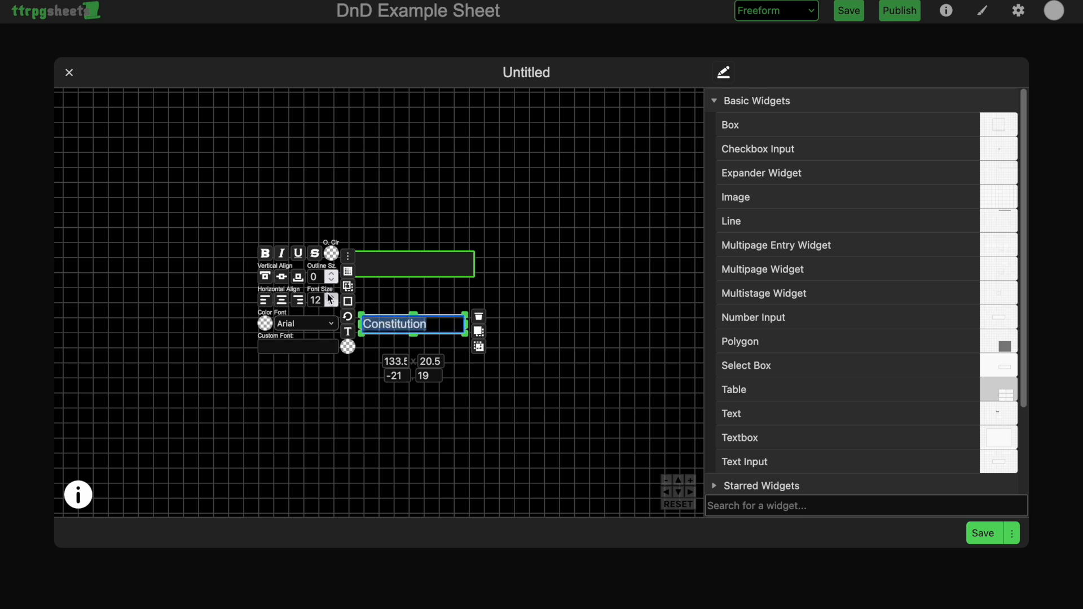
left_click(307, 324)
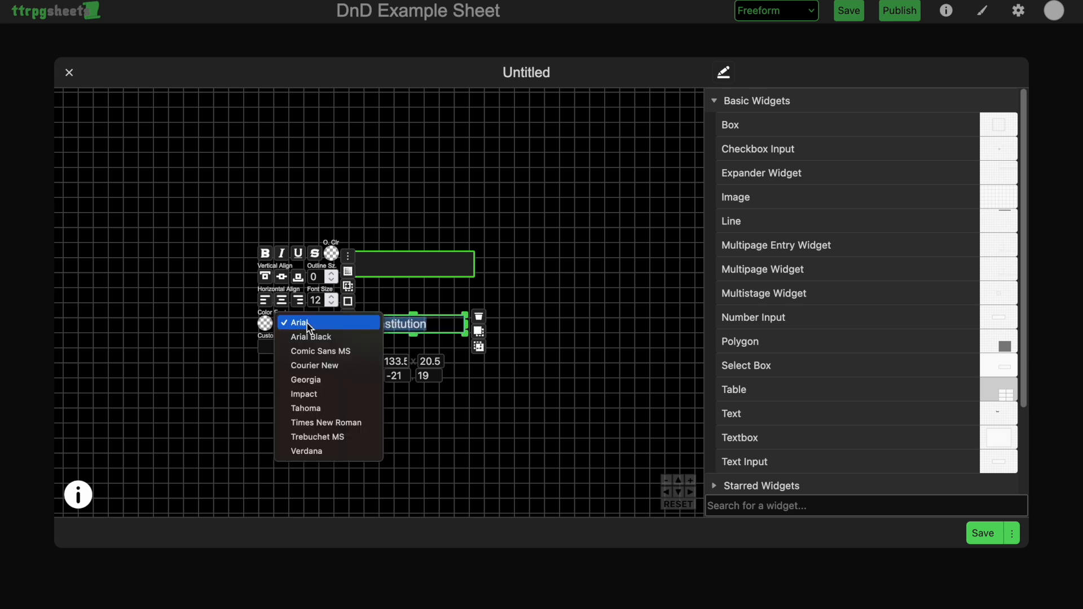
left_click(316, 366)
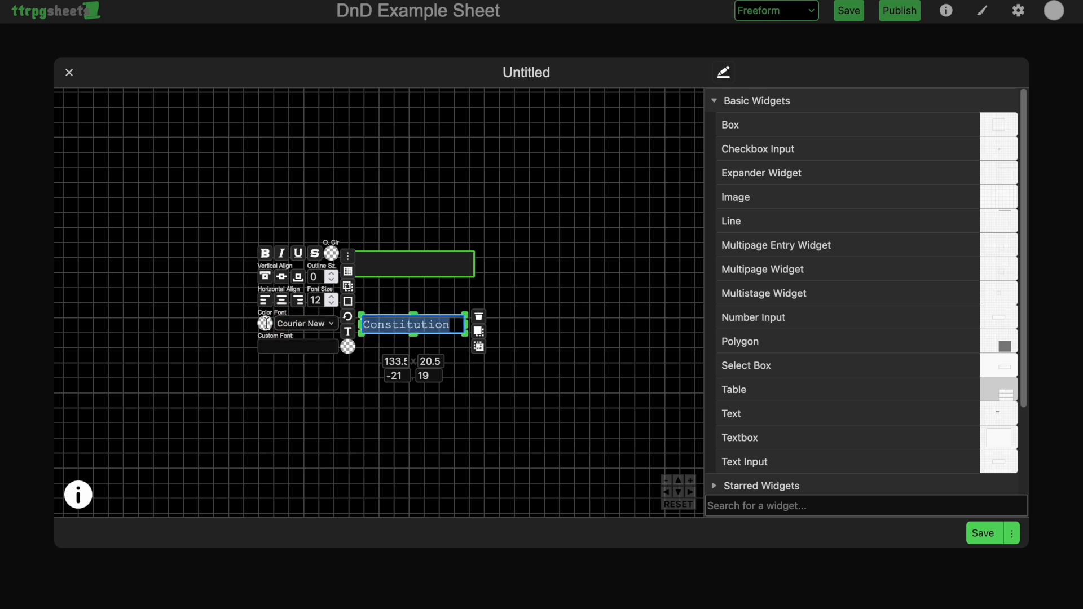
Color the Constitution text the same green as the box border and center it horizontally.
left_click(265, 324)
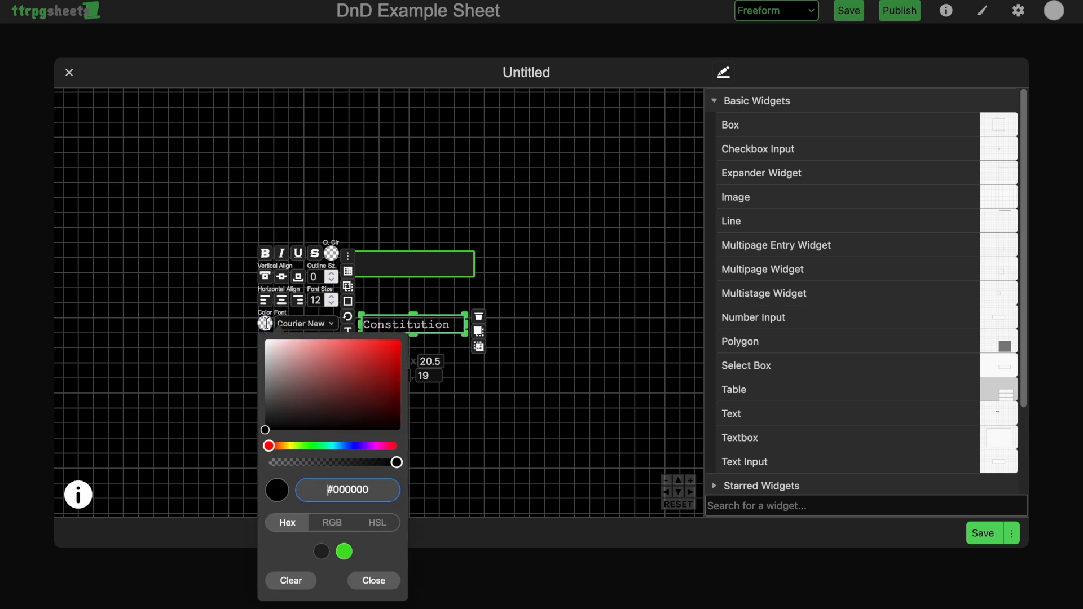
left_click(345, 552)
left_click(375, 581)
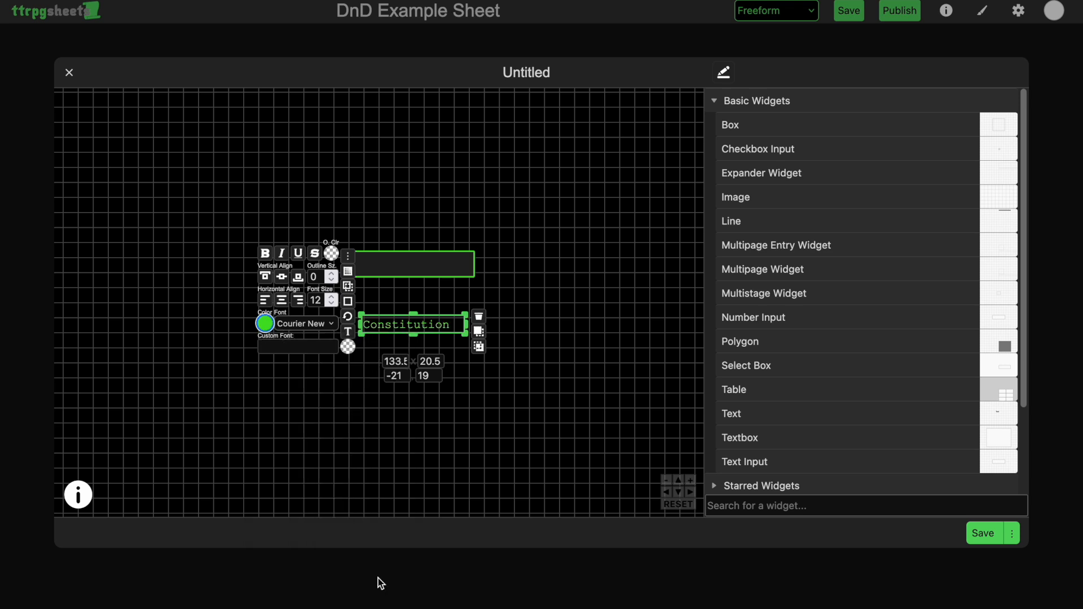
left_click(281, 300)
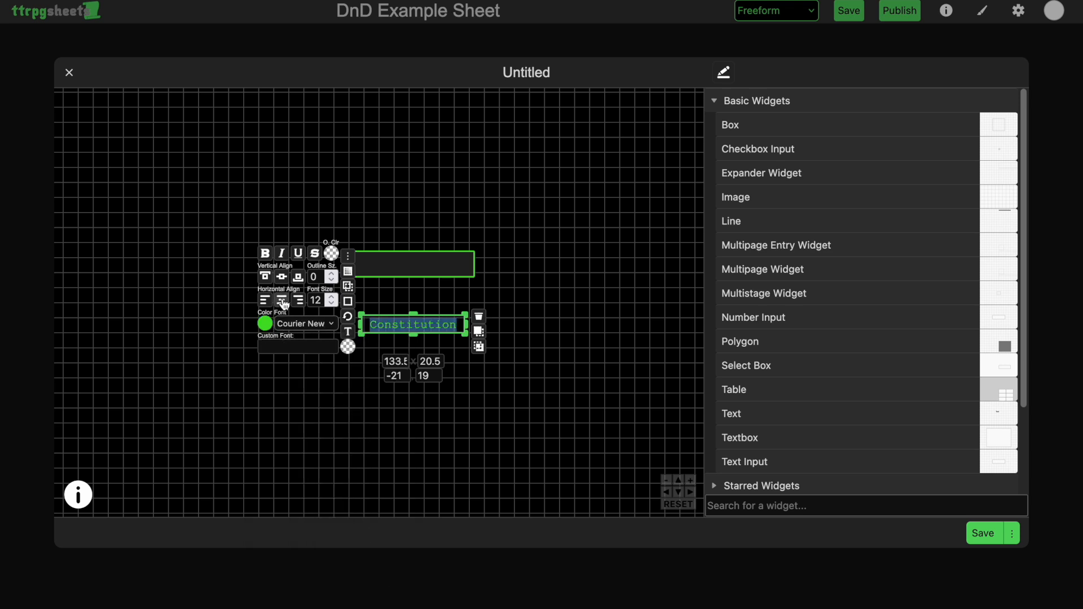
Shrink the Constitution text to about 122 by 22 and the box to about 136 by 25, and place the text inside the box.
left_click(452, 318)
left_click_drag(465, 334, 456, 336)
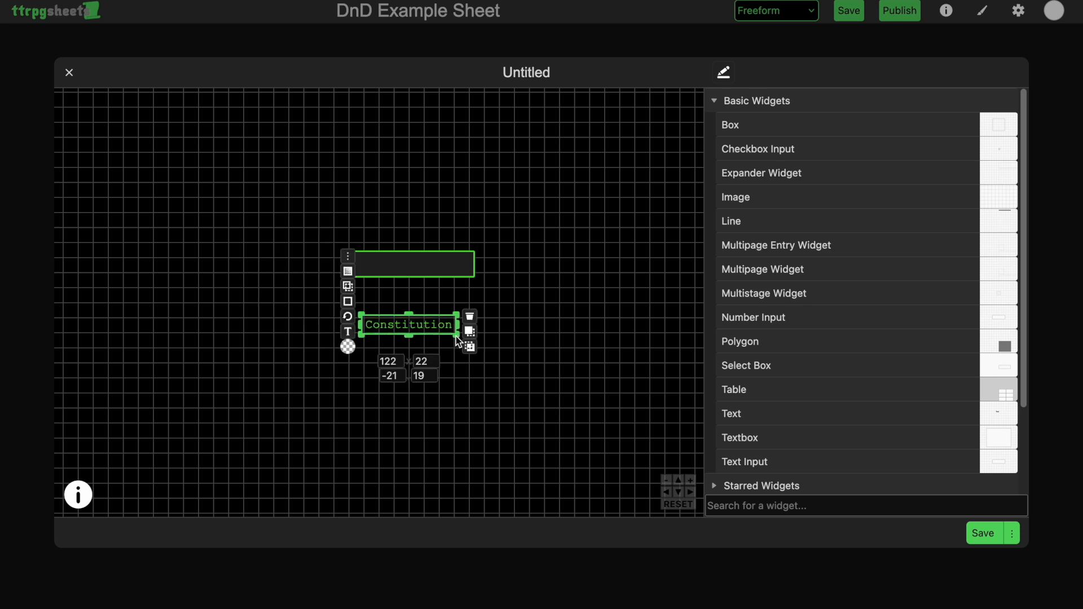
left_click(438, 257)
left_click_drag(477, 276, 454, 274)
left_click(434, 322)
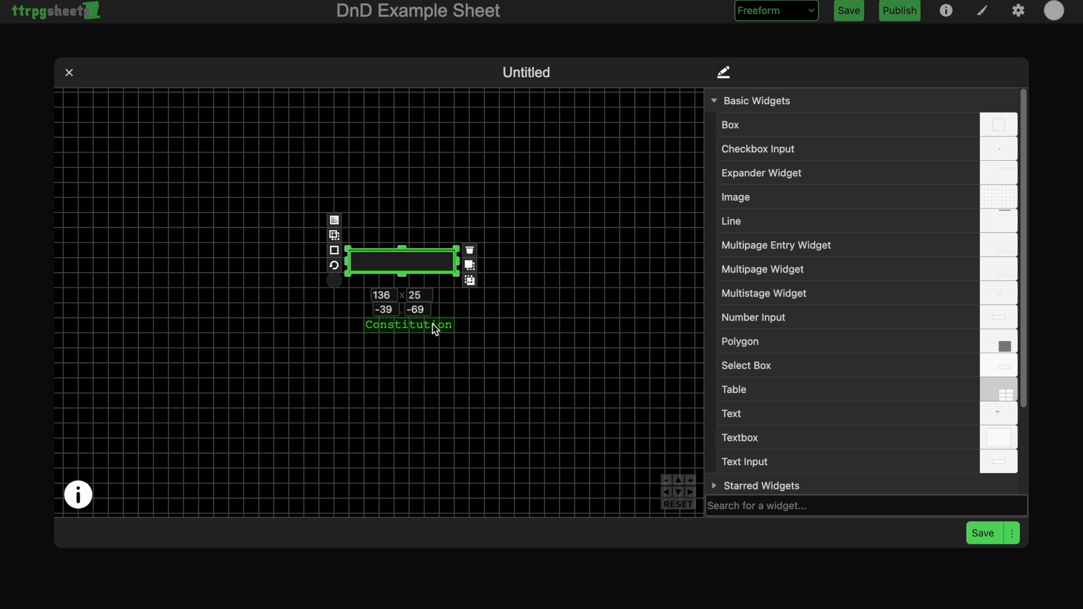
left_click_drag(423, 326, 410, 265)
left_click(489, 330)
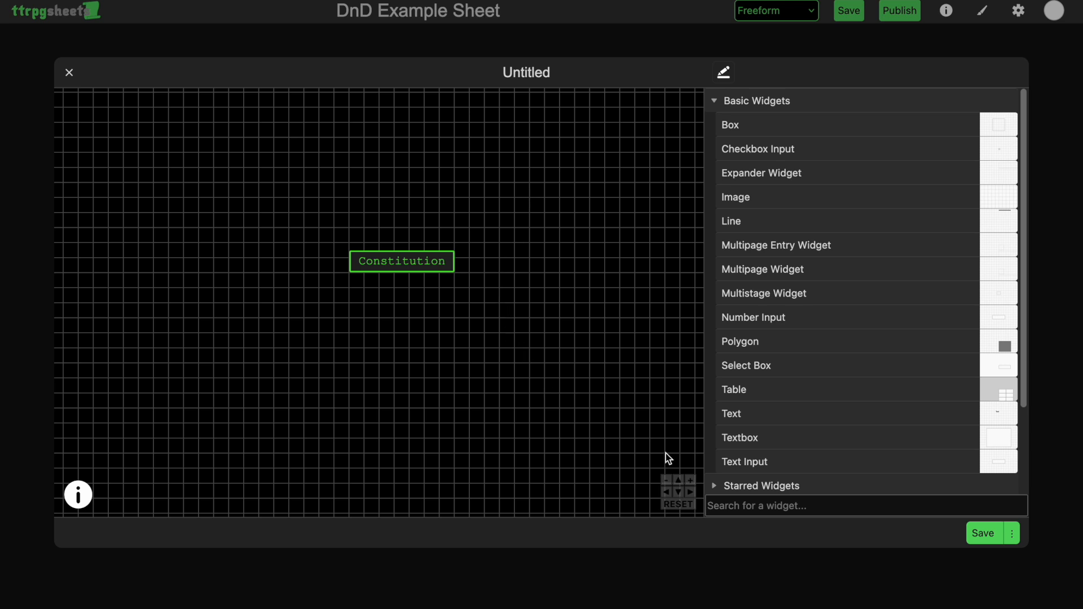
Add a Text Input below the Constitution box and set its size to 80 by 80.
left_click_drag(692, 468, 413, 330)
left_click(462, 333)
left_click_drag(482, 350, 466, 378)
left_click(413, 393)
double_click(412, 393)
type("80")
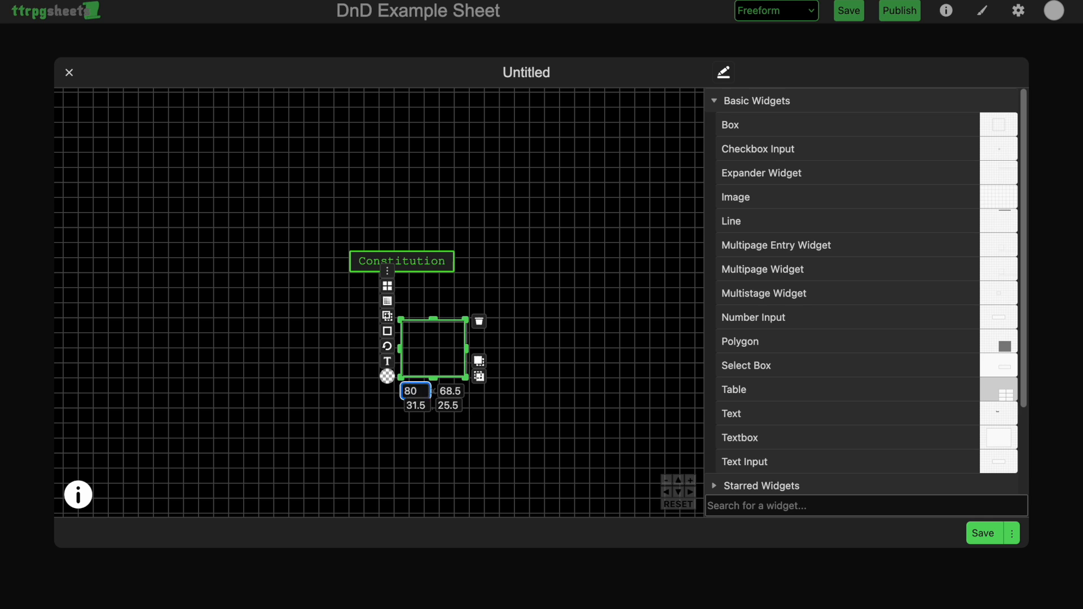
left_click(438, 391)
double_click(446, 391)
type("80")
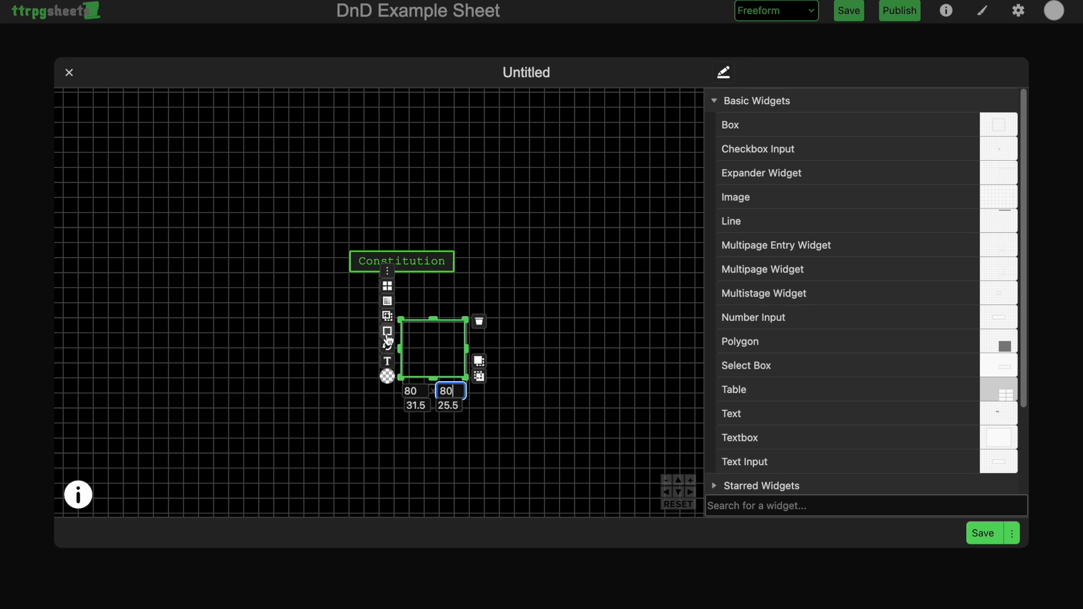
Give the text input a green rgb(69, 223, 35) border of width 2 and the saved dark grey fill.
left_click(387, 332)
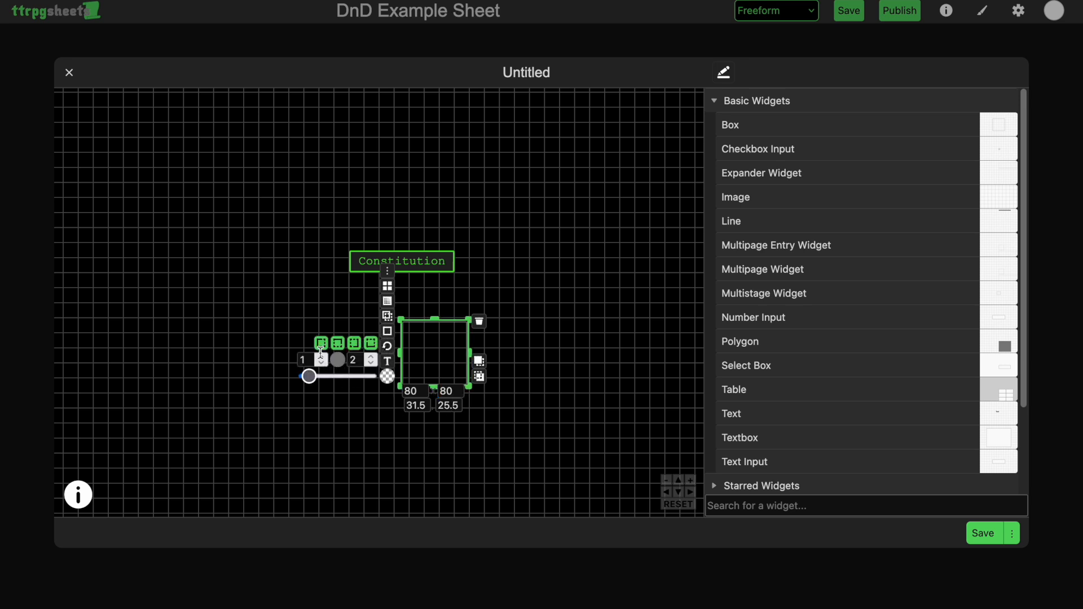
left_click(321, 356)
left_click(337, 360)
left_click(383, 302)
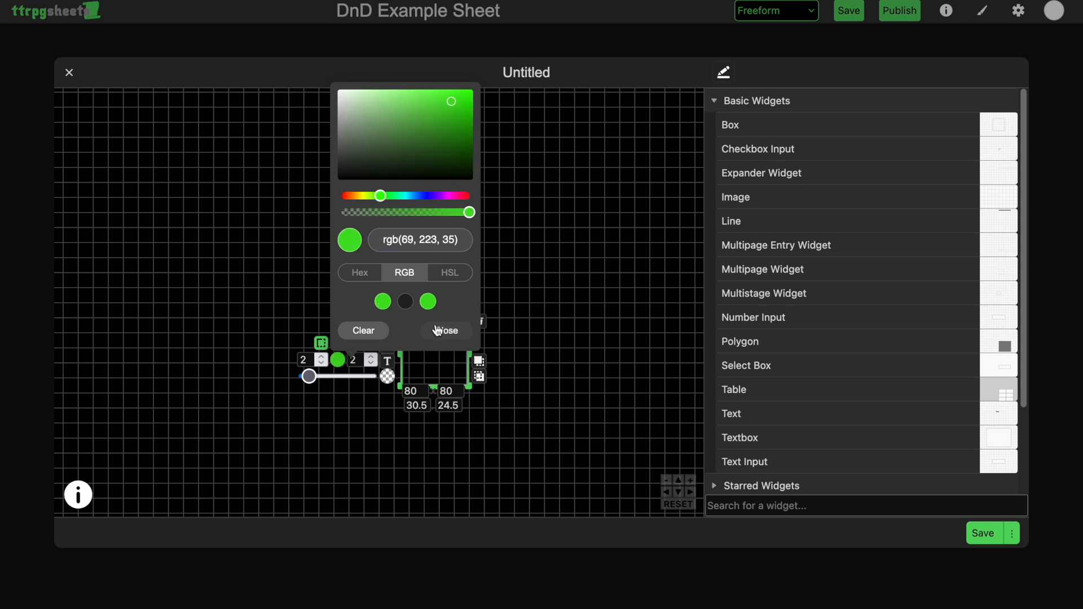
left_click(435, 330)
left_click(387, 377)
left_click(457, 323)
left_click(496, 347)
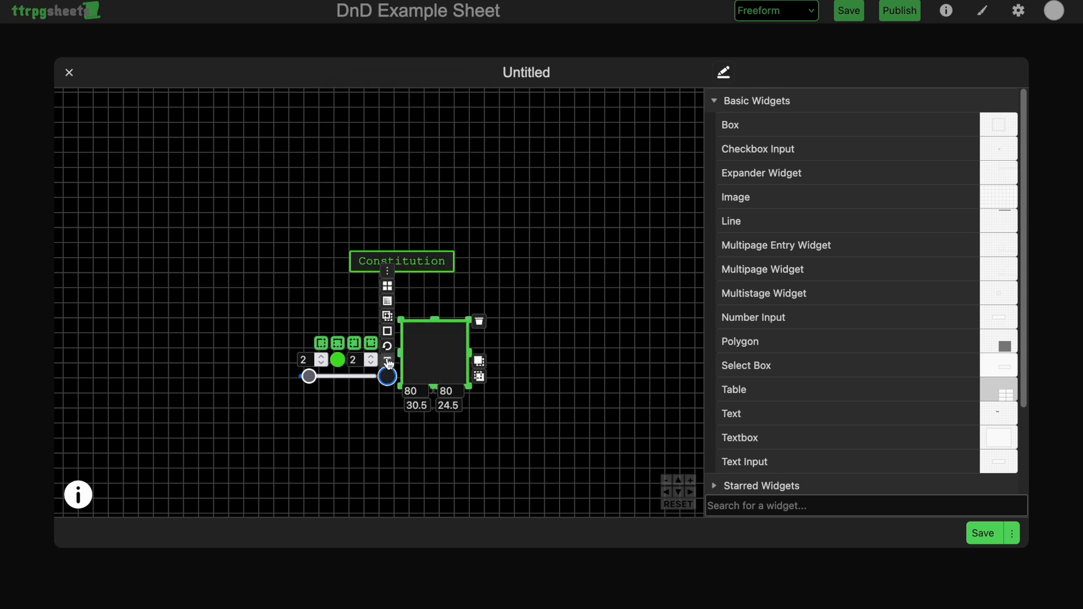
Set the text input's font to green Courier New at size 40.
left_click(389, 363)
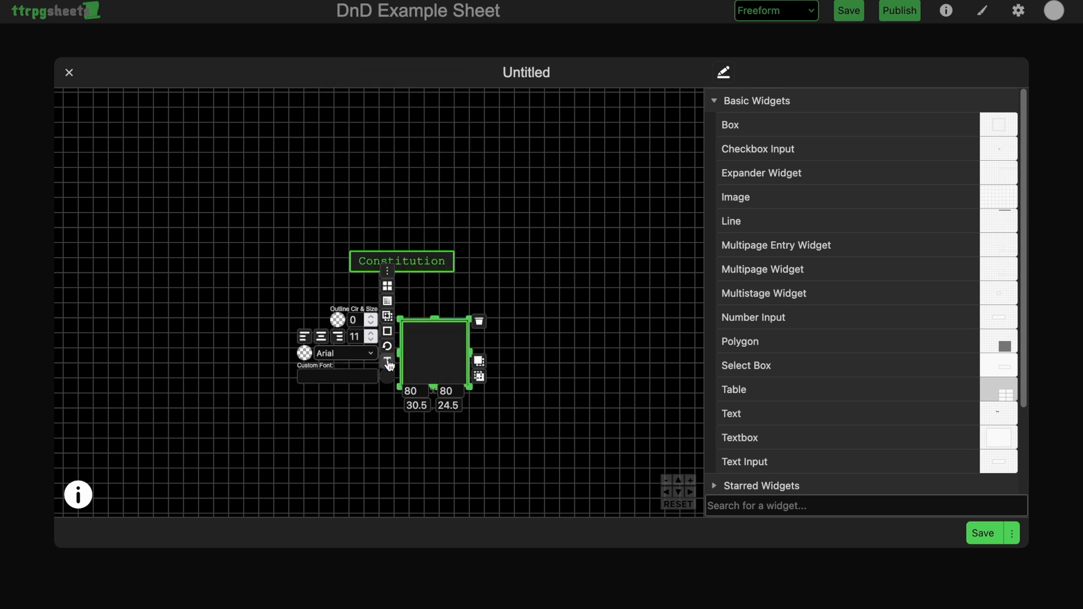
left_click(371, 336)
left_click(358, 353)
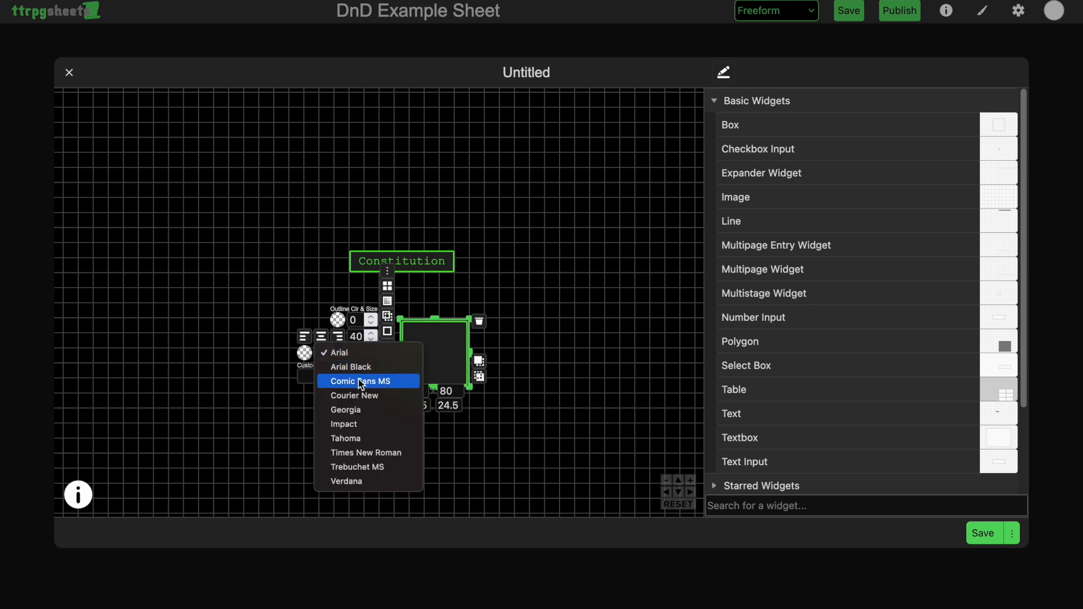
left_click(362, 396)
left_click(304, 354)
left_click(369, 298)
left_click(404, 325)
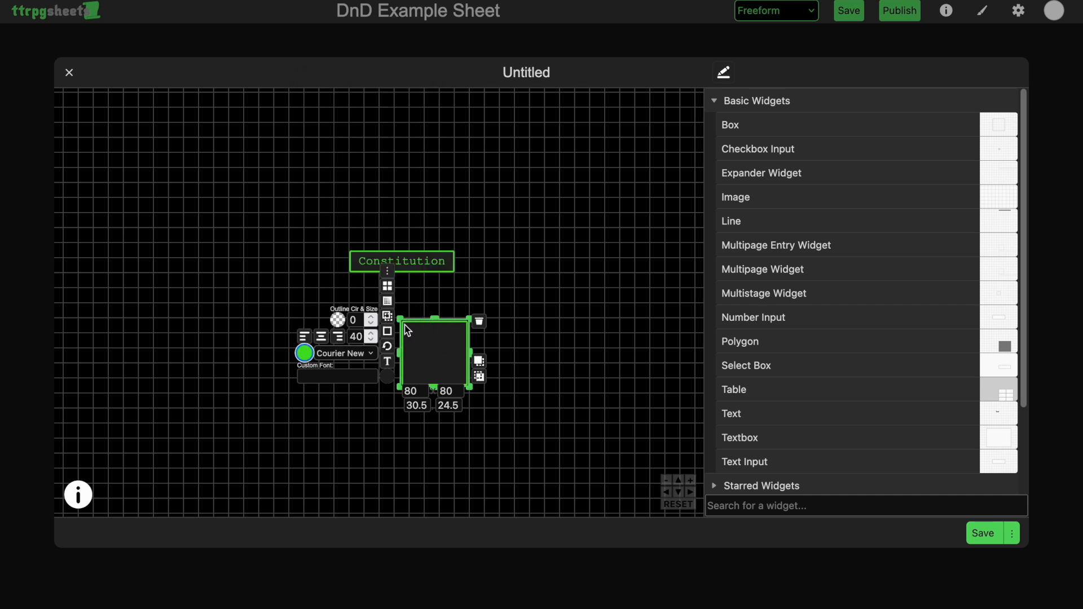
Center the text input's content horizontally and enter +5 as its value.
left_click(323, 341)
left_click(438, 358)
type("+5")
left_click(505, 353)
Resize the +5 text input to 70 by 70.
left_click(456, 374)
double_click(412, 400)
type("70")
key("Tab")
type("70")
left_click(584, 290)
left_click(455, 360)
left_click(387, 363)
left_click(368, 356)
left_click(508, 351)
left_click(455, 360)
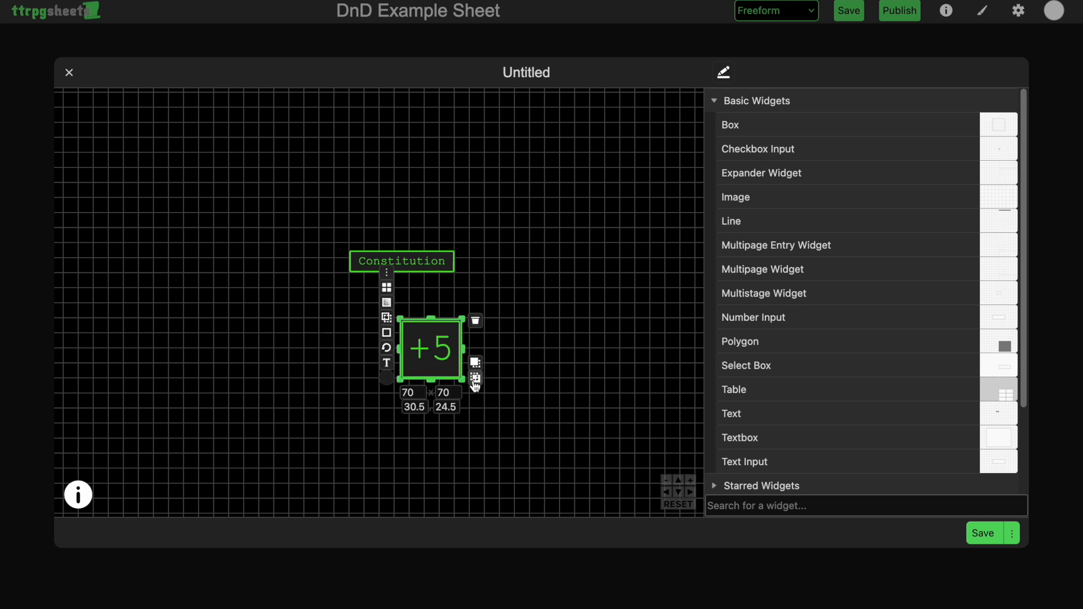
left_click(508, 346)
Move the +5 input so it overlaps the lower right end of the Constitution box, and send it behind the box.
left_click(436, 356)
left_click_drag(436, 356, 455, 300)
left_click(496, 322)
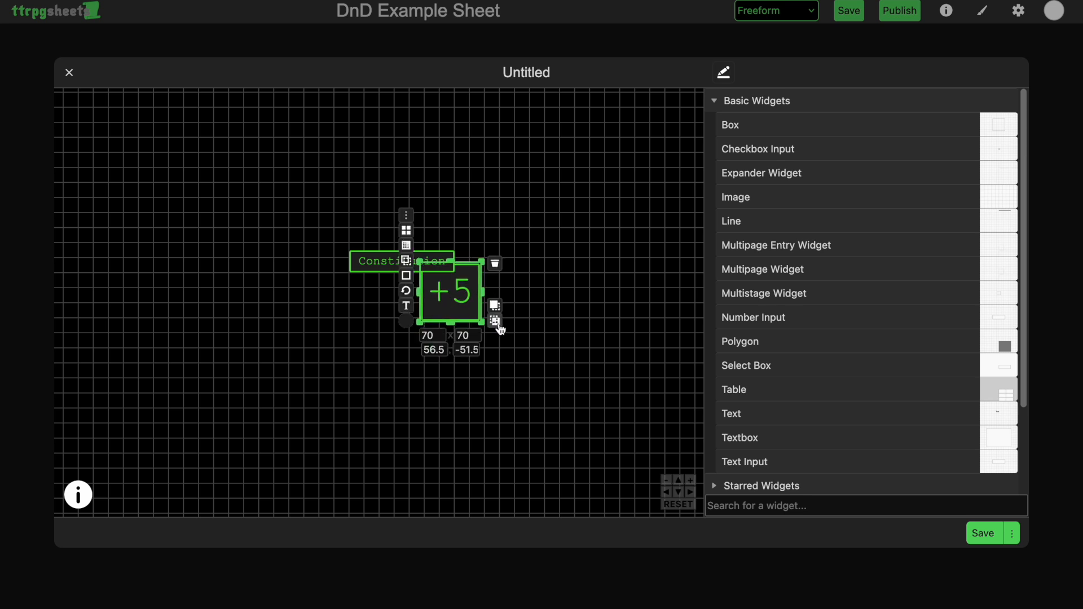
Shift the +5 input slightly to the left beneath the Constitution box.
left_click(583, 284)
left_click(458, 293)
mouse_move(459, 293)
left_mouse_down()
mouse_move(438, 300)
mouse_move(451, 299)
left_mouse_up()
left_click(566, 289)
Narrow the Constitution box from its left edge to a width of 122.
left_click(360, 261)
left_click(504, 220)
left_click(361, 262)
left_click_drag(361, 262, 407, 265)
left_click(539, 221)
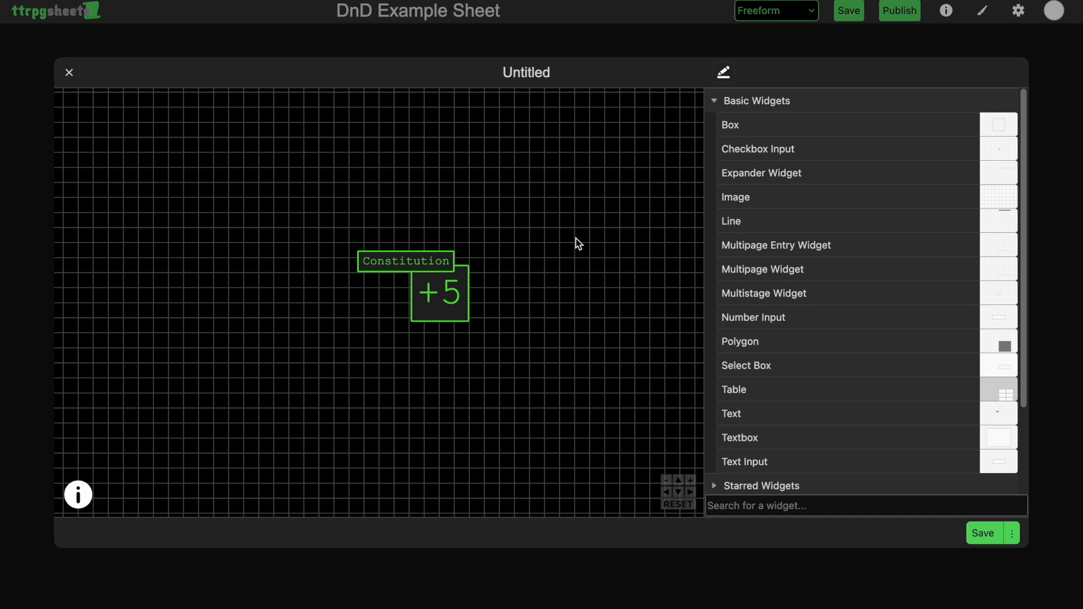
Place a copy of the +5 input below it, shrunk to 43 by 22, and set its value to 20.
left_click(441, 310)
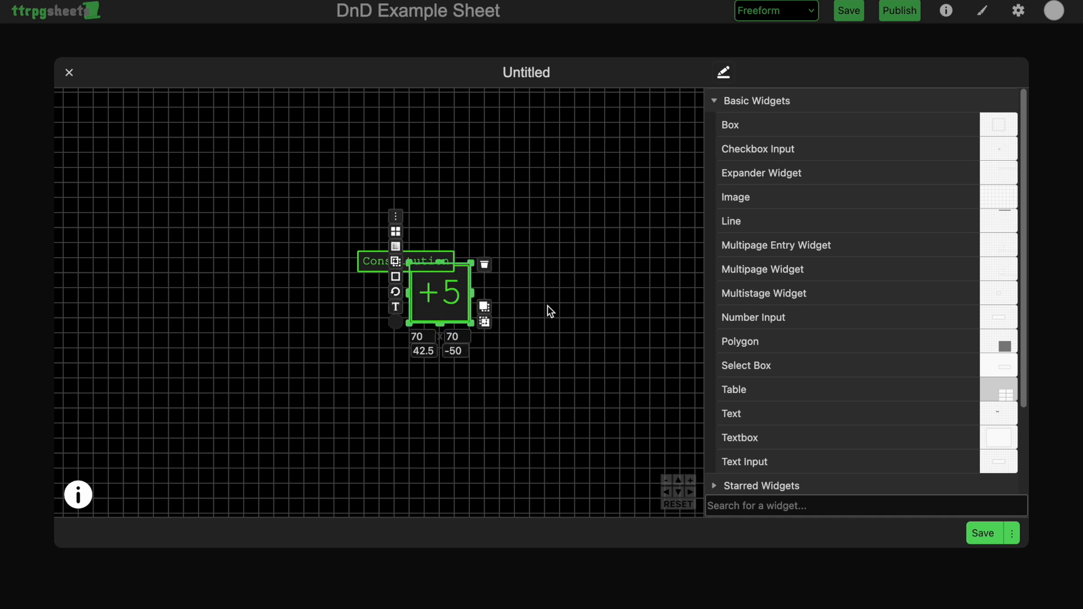
key("Right")
key("Down")
left_click_drag(450, 295, 397, 358)
left_click(340, 349)
left_click(324, 328)
double_click(375, 344)
key("super+a")
type("20")
left_click(376, 314)
Move the 20 input so it overlaps the lower-left corner of the +5 input.
left_click(370, 345)
left_click(506, 370)
left_click_drag(374, 344, 410, 321)
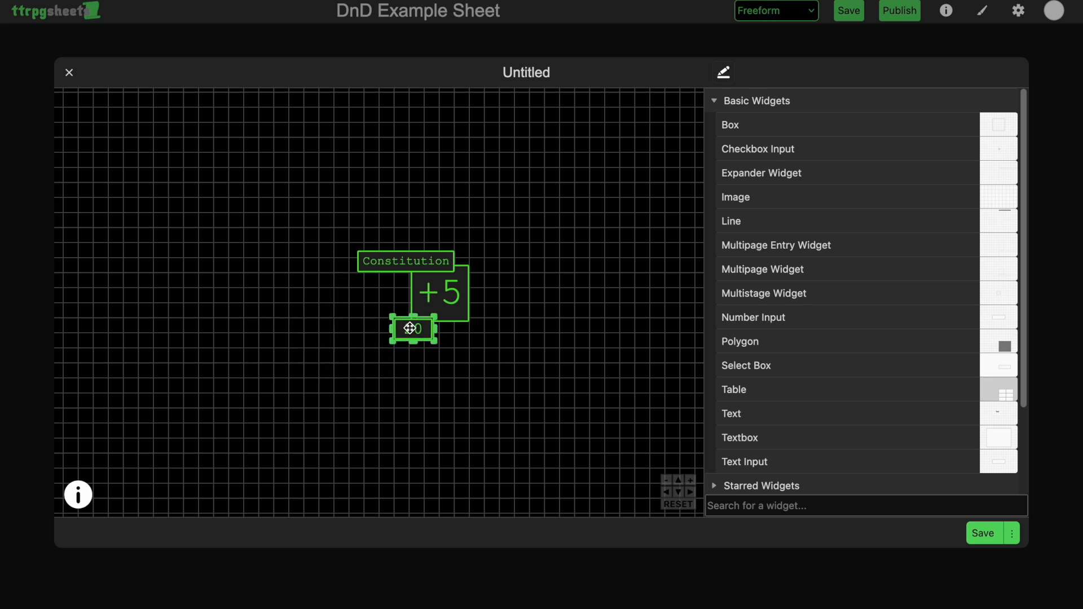
left_click(546, 312)
left_click(457, 300)
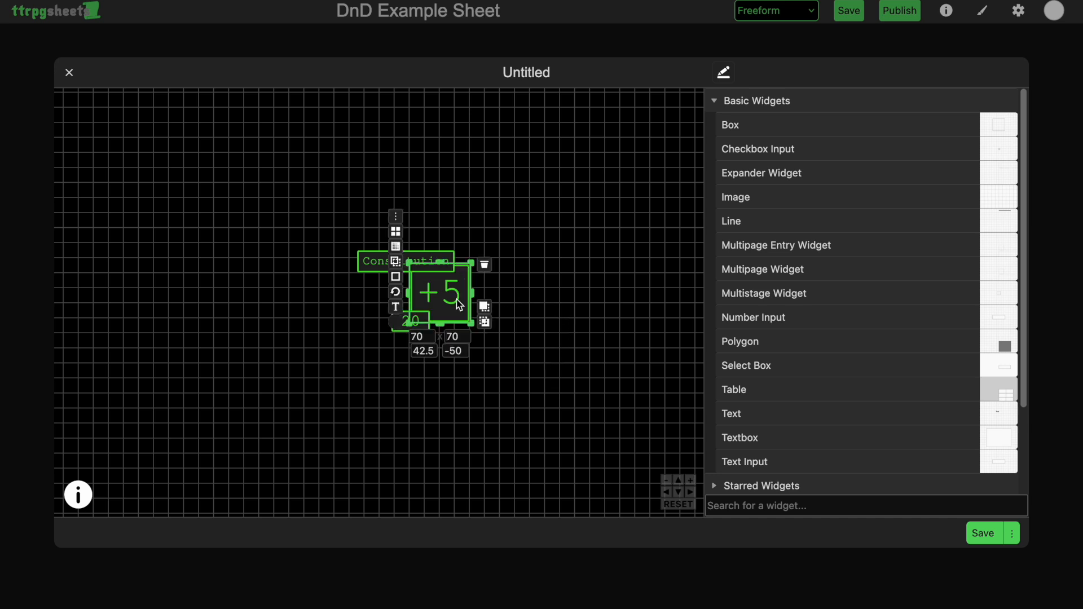
left_click(396, 219)
left_click_drag(531, 218, 395, 227)
left_click(283, 232)
left_click(324, 349)
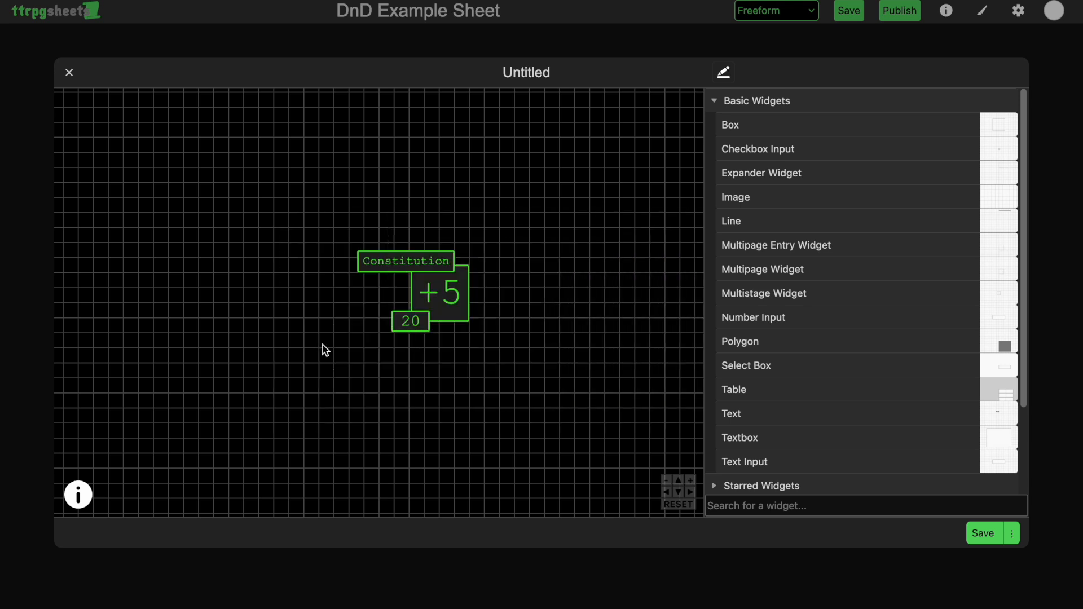
Give the 20 input the tag name .score in its automatic calculations.
left_click(418, 320)
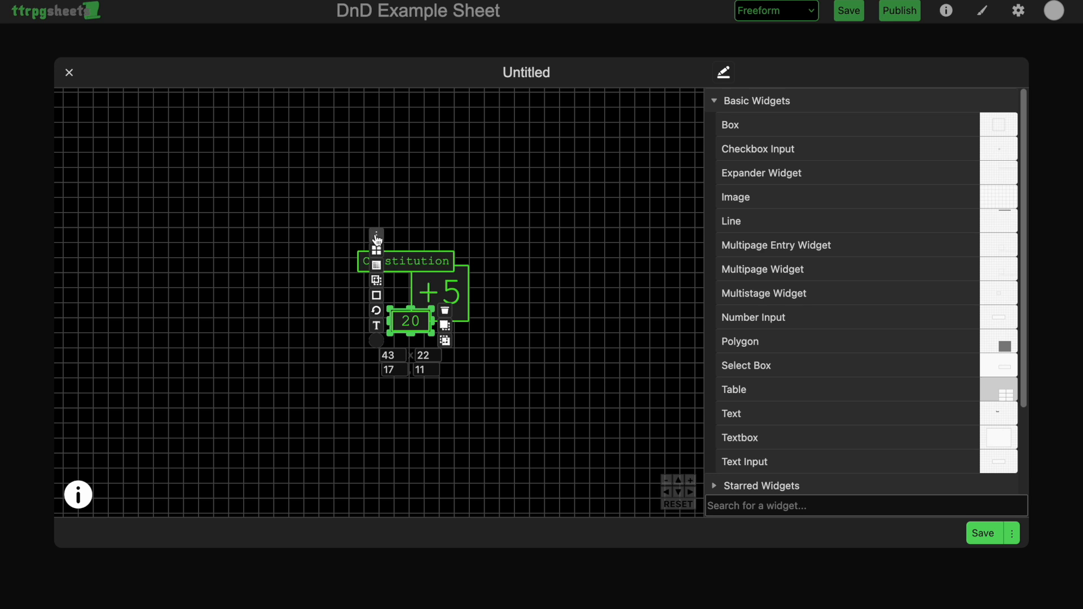
left_click(376, 240)
left_click_drag(553, 245, 416, 218)
left_click(449, 230)
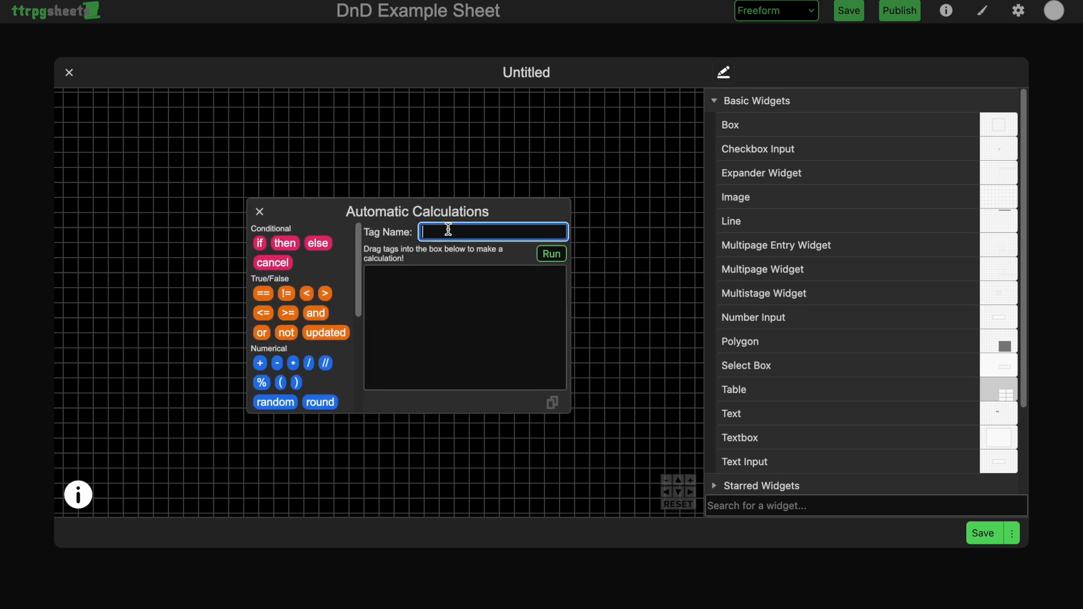
type(".score")
left_click(260, 211)
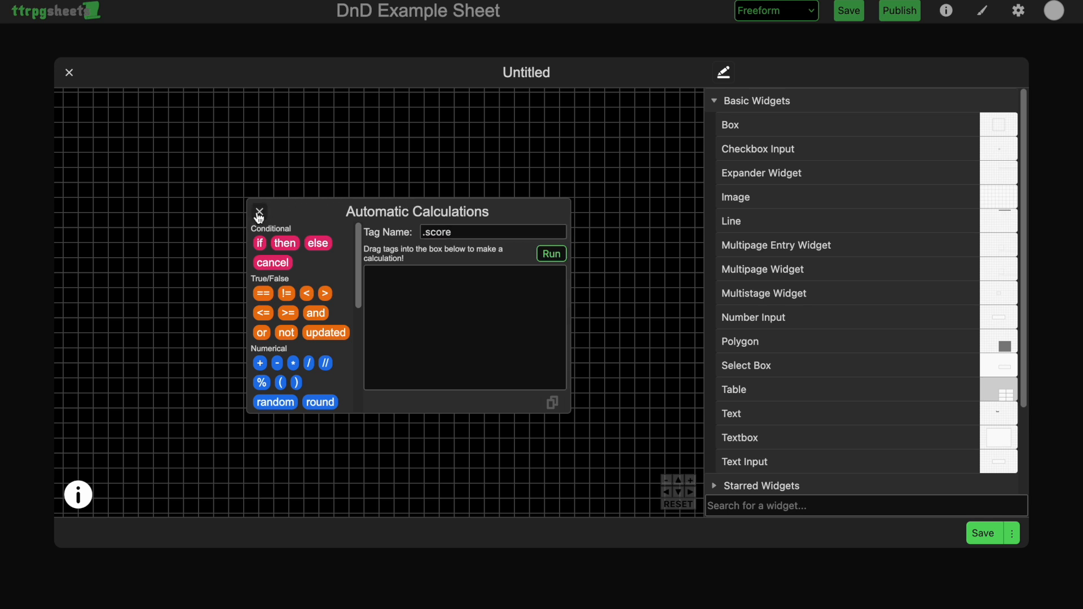
left_click(531, 213)
Enter the calculation .score // 2 - 5 for the +5 input.
left_click(459, 289)
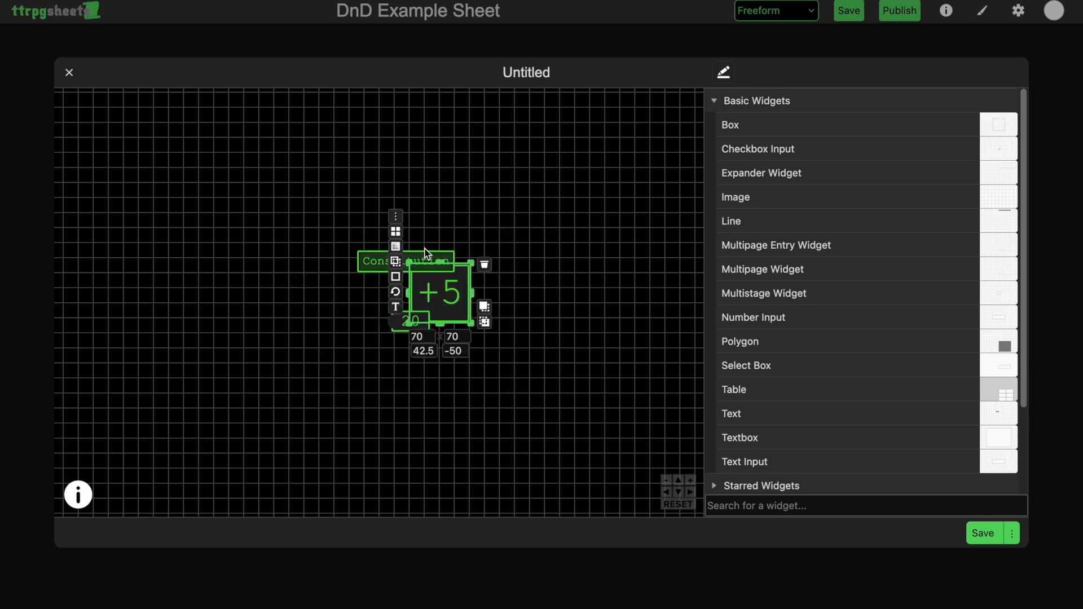
left_click(397, 219)
left_click_drag(581, 224, 329, 175)
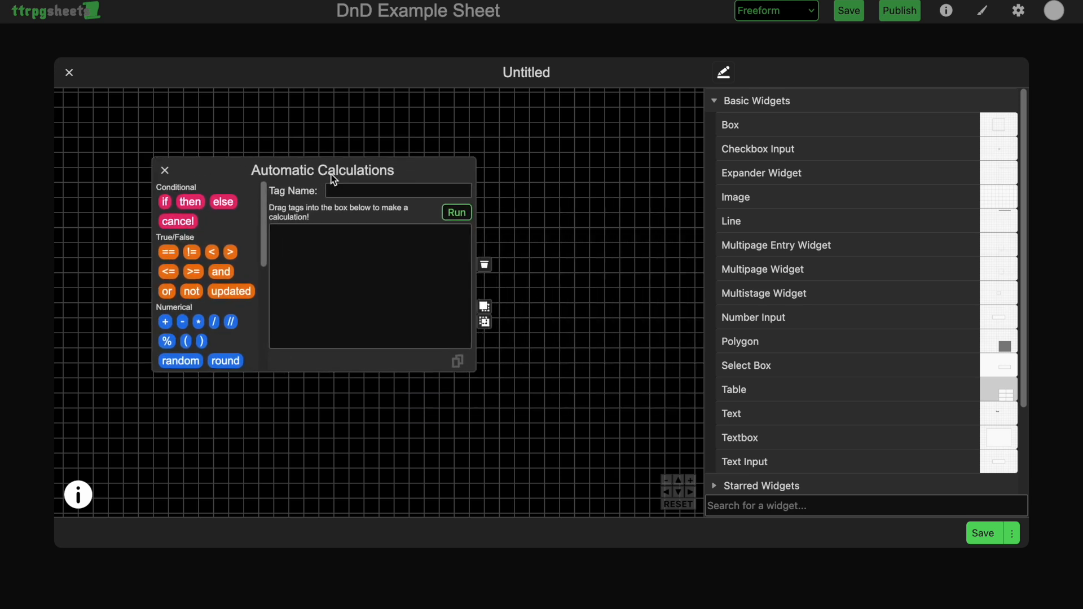
left_click(396, 278)
type(".score //")
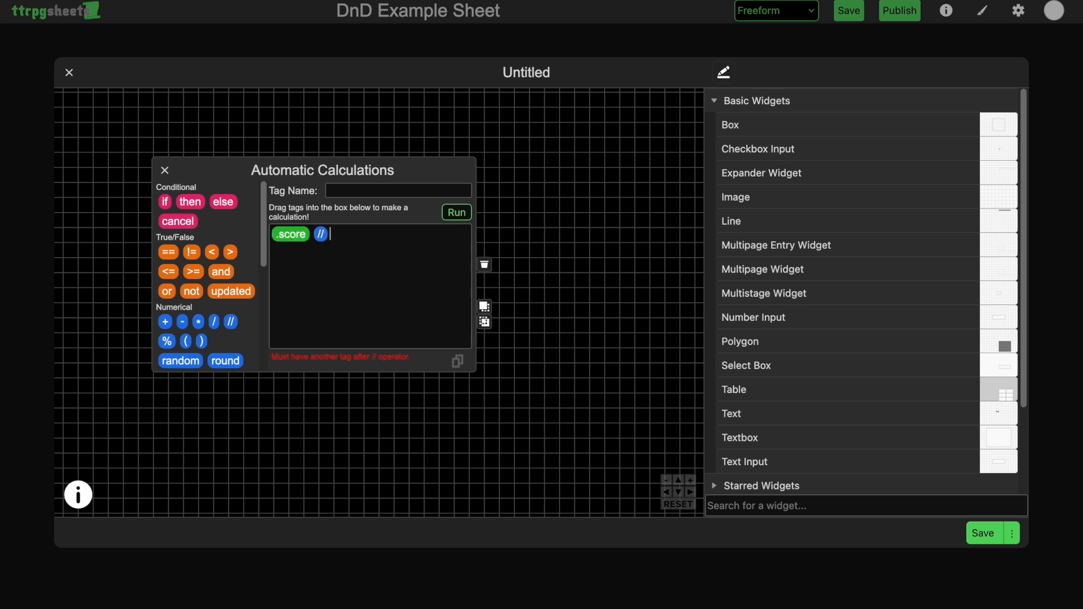
type(" 2 - 5")
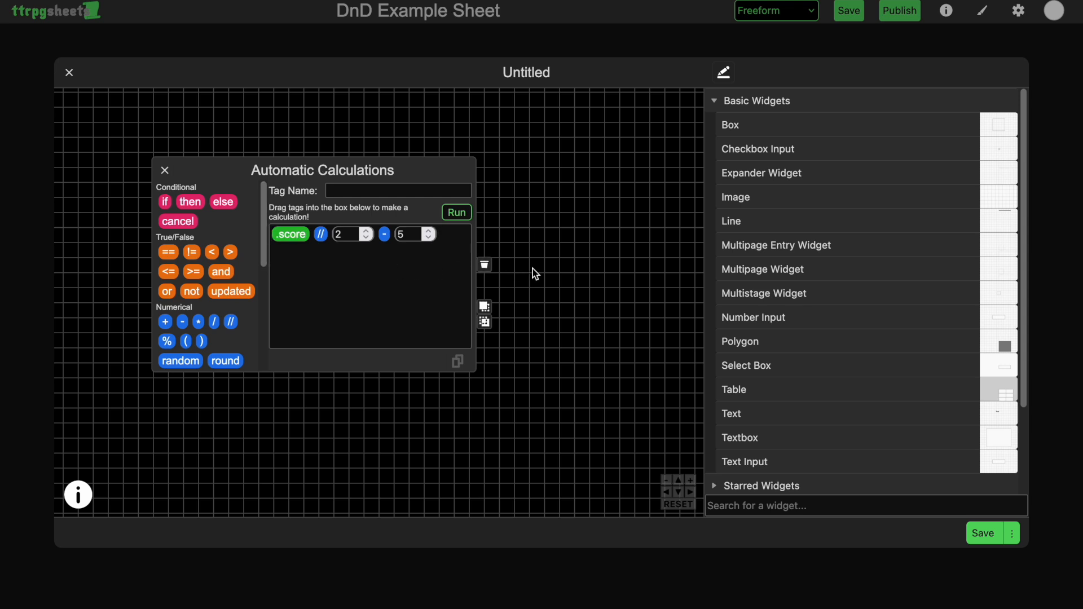
Prefix the modifier calculation with a condition: if .score >= 10 then the text + else an empty text.
type("if")
type(".score")
type(">=10t")
type("hen ")
type("Text")
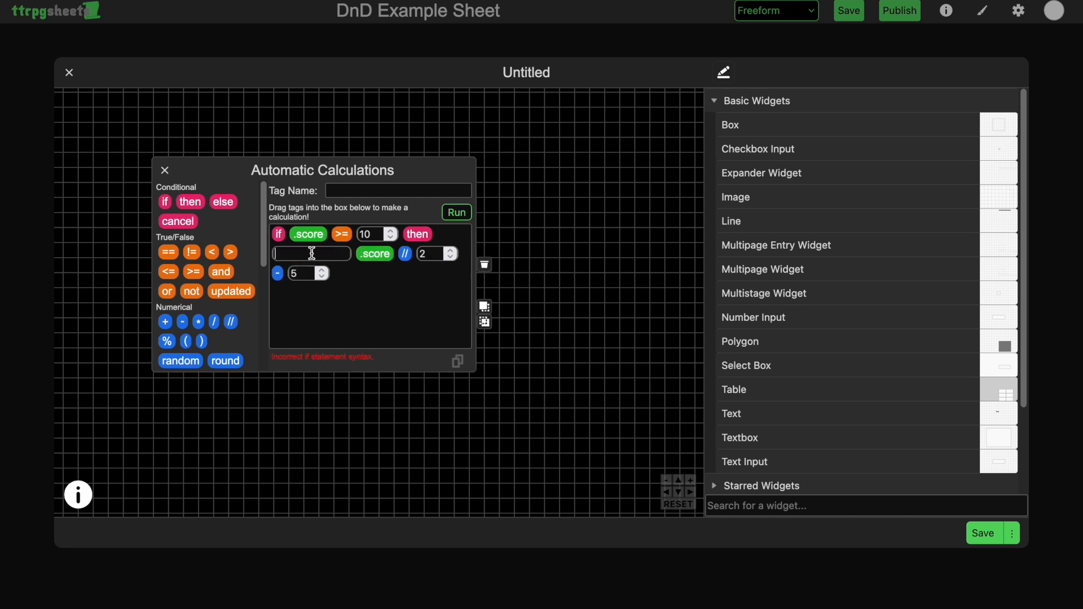
type("+")
left_click(354, 252)
type("elseTex")
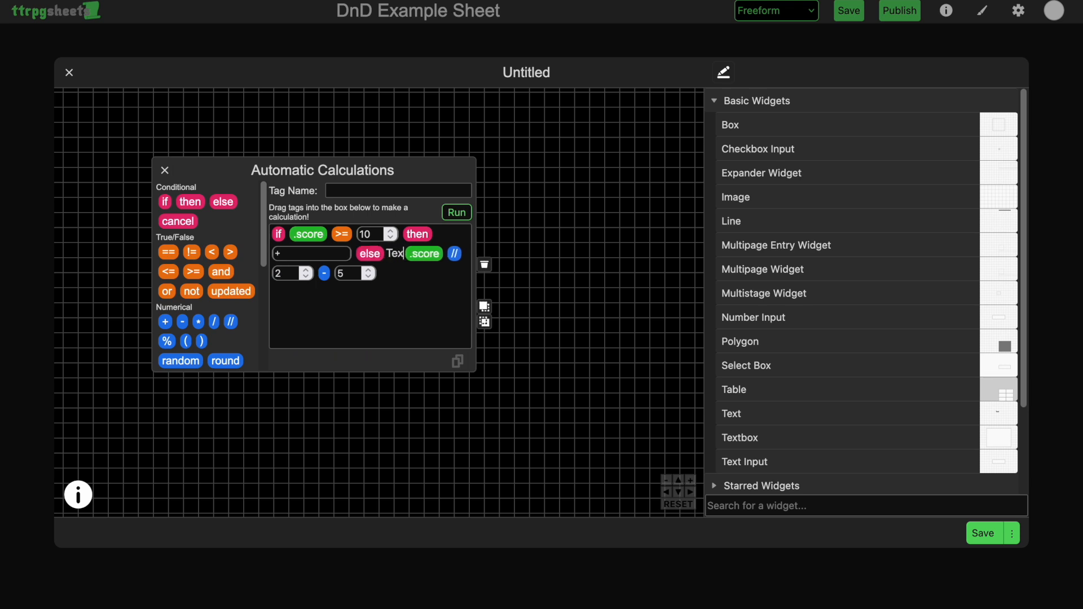
type("t")
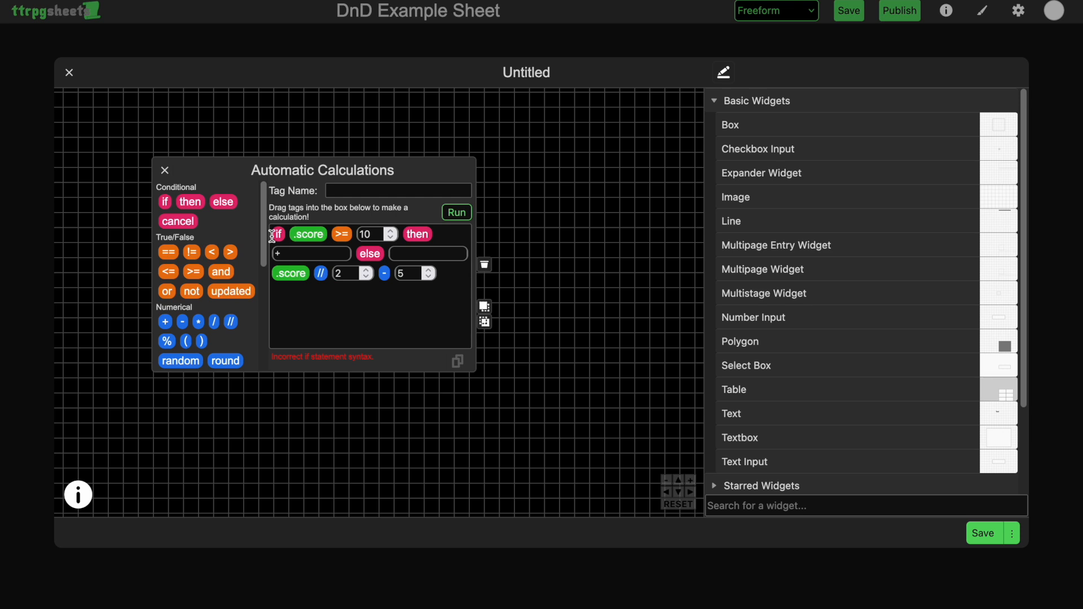
Enclose the condition and the modifier formula in separate parentheses joined by +, and close the calculations.
left_click(272, 236)
type("( )+(")
key("End")
type(")")
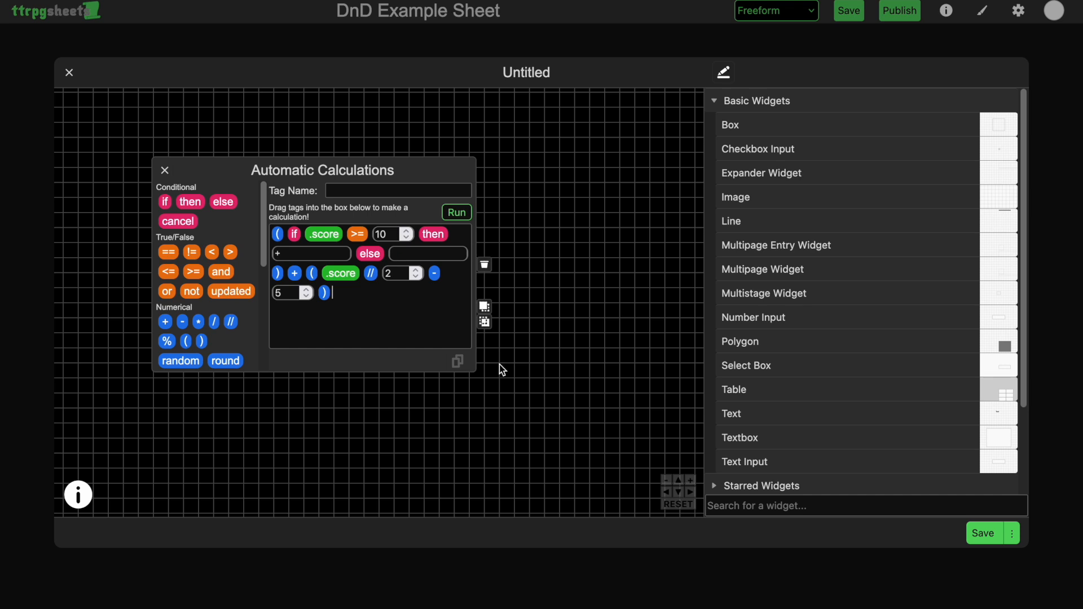
left_click(164, 170)
left_click(356, 162)
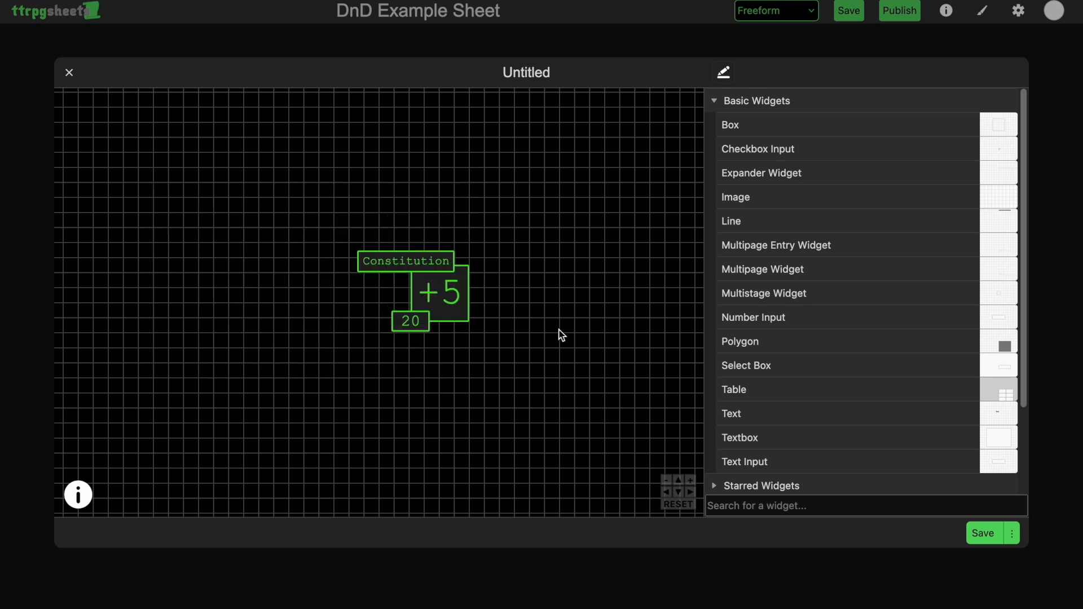
Rename the untitled widget as Ability Score.
left_click(729, 76)
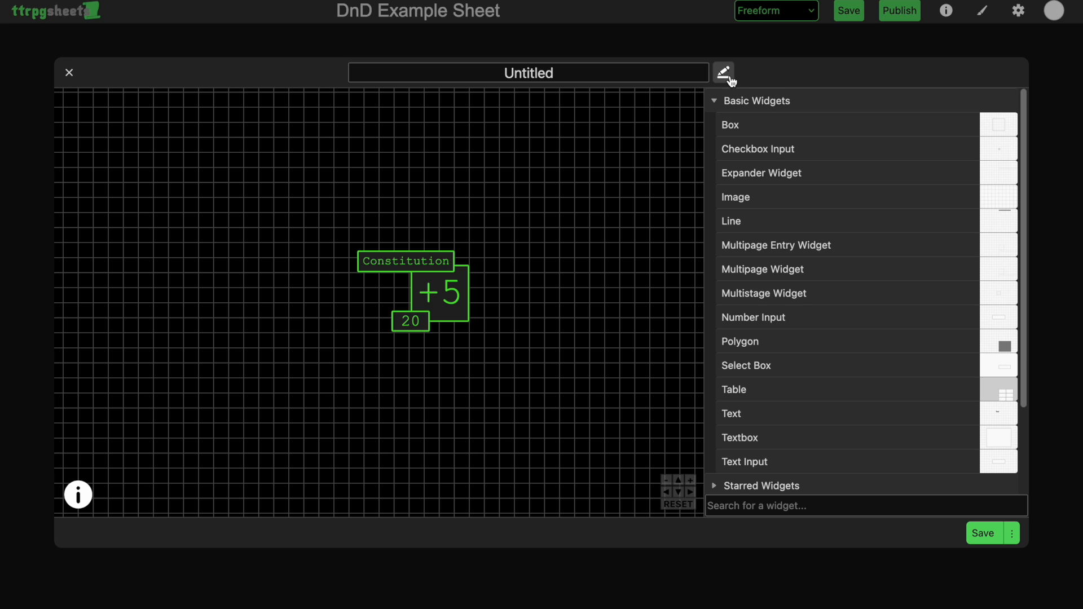
double_click(564, 73)
type("Abil")
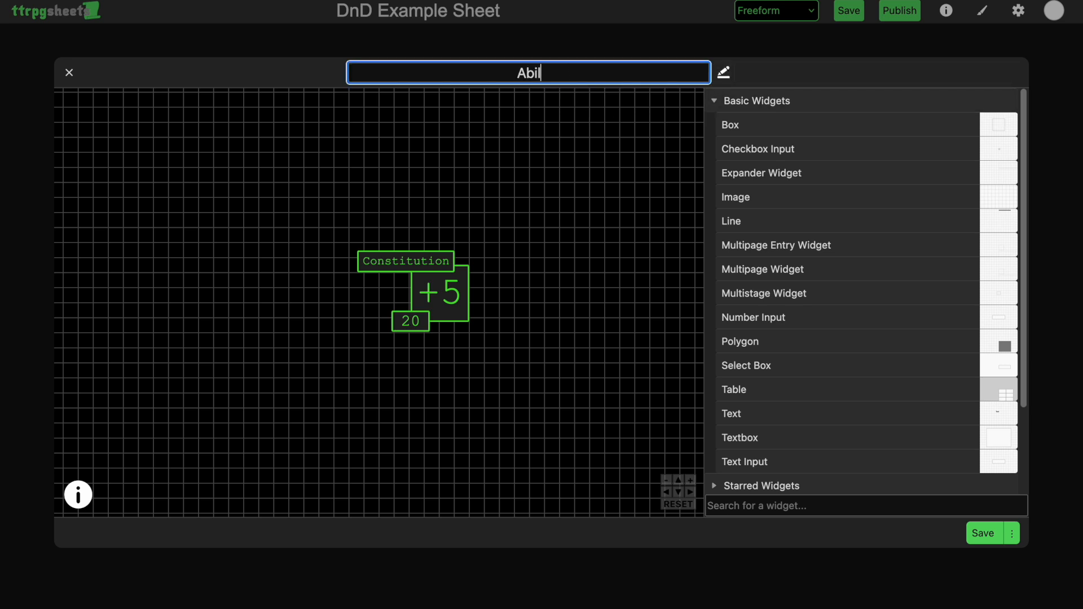
type("ity Score")
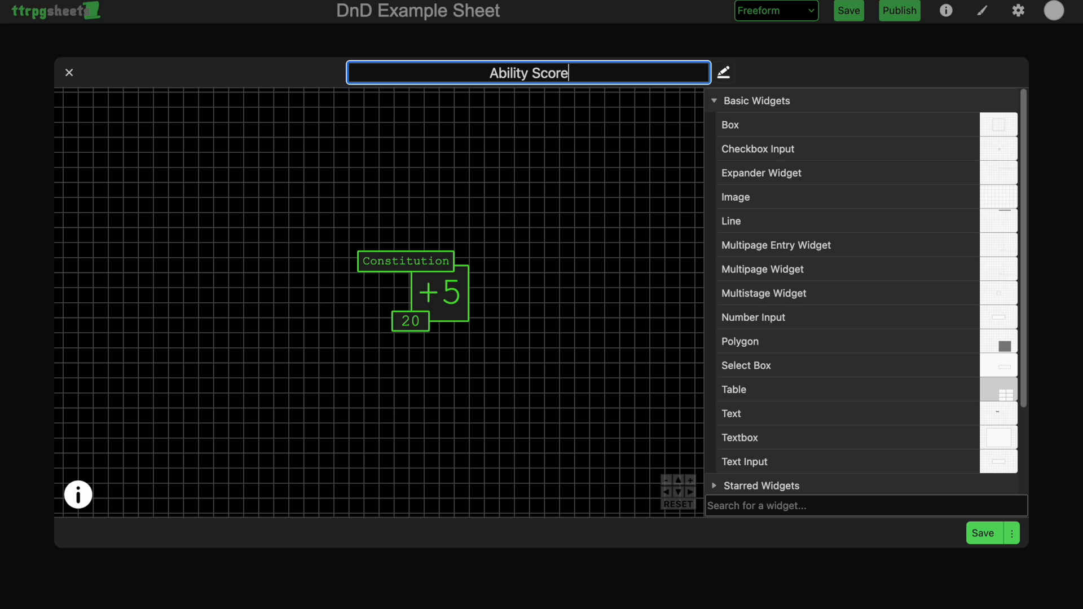
left_click(724, 72)
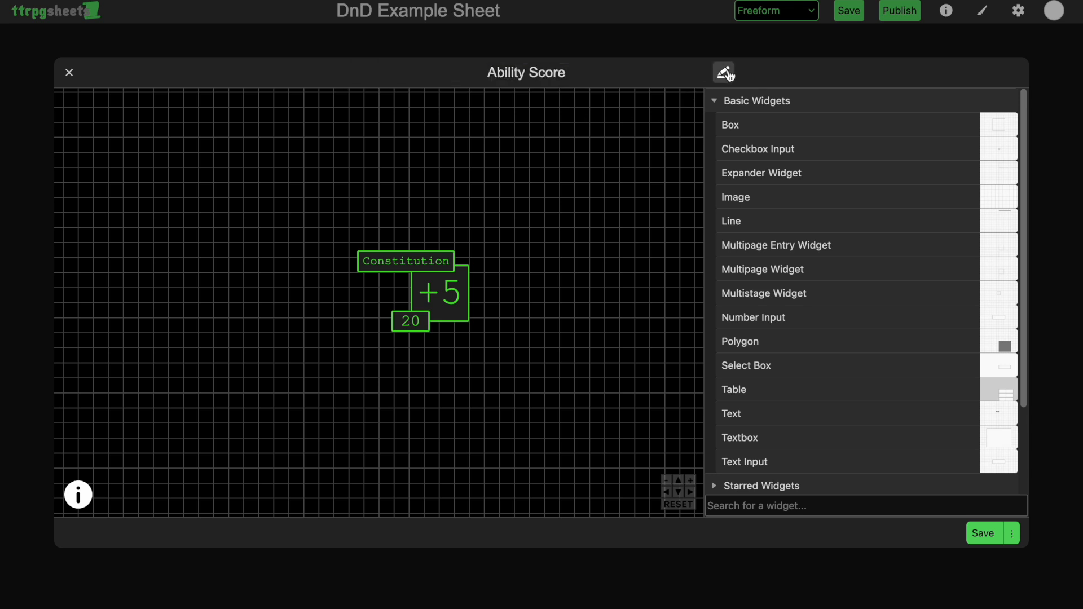
Save the Ability Score widget to the sheet and move it to the sheet's upper-left corner.
left_click(1014, 534)
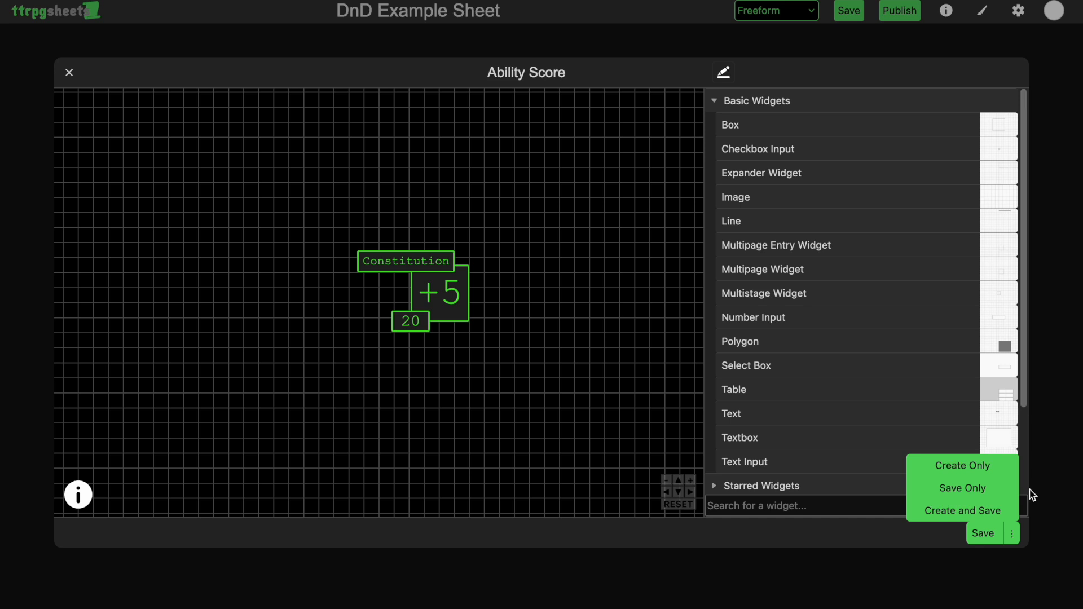
left_click(987, 539)
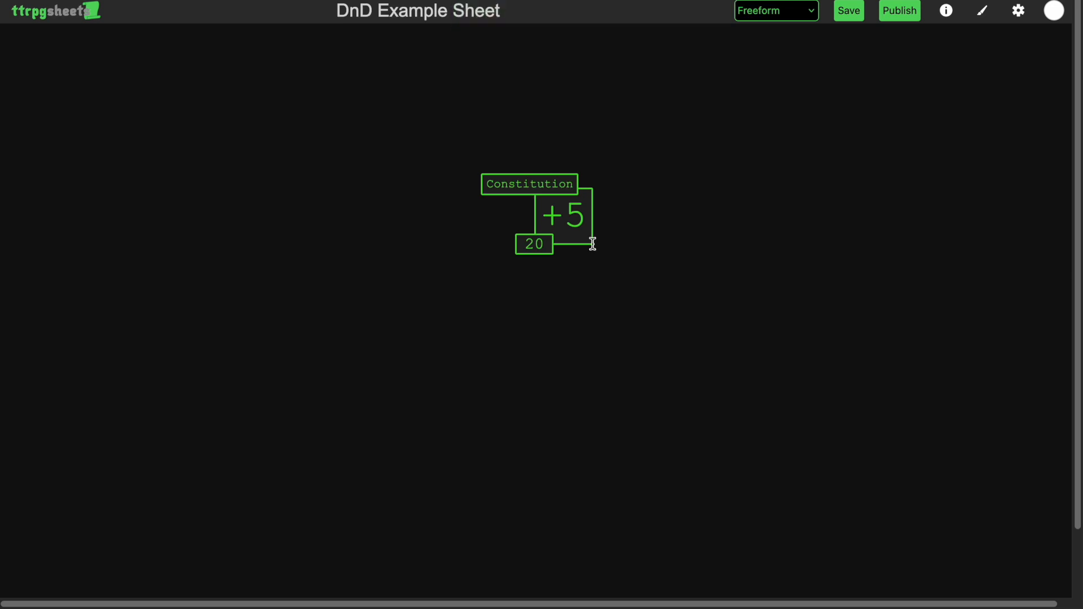
left_click_drag(587, 241, 145, 116)
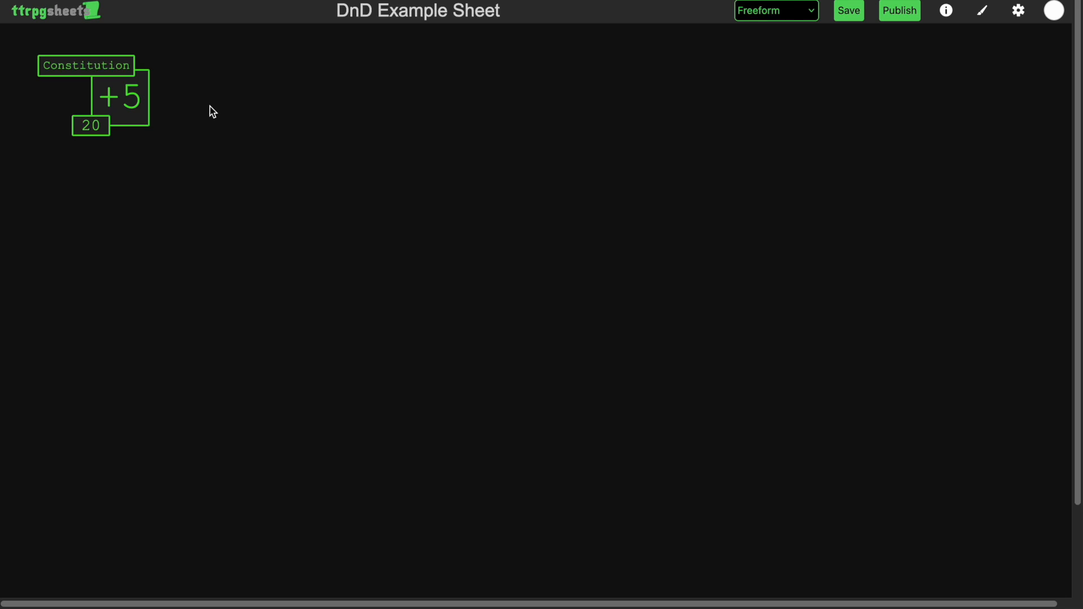
Duplicate the Constitution widget and move the copy below the original.
right_click(125, 102)
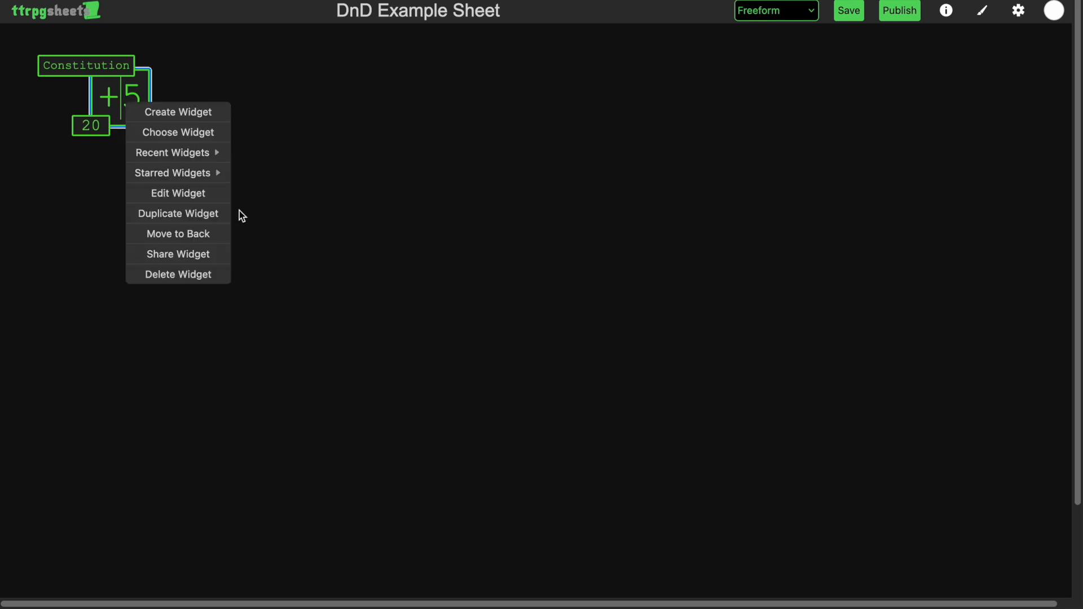
left_click(212, 219)
left_click_drag(226, 141, 231, 226)
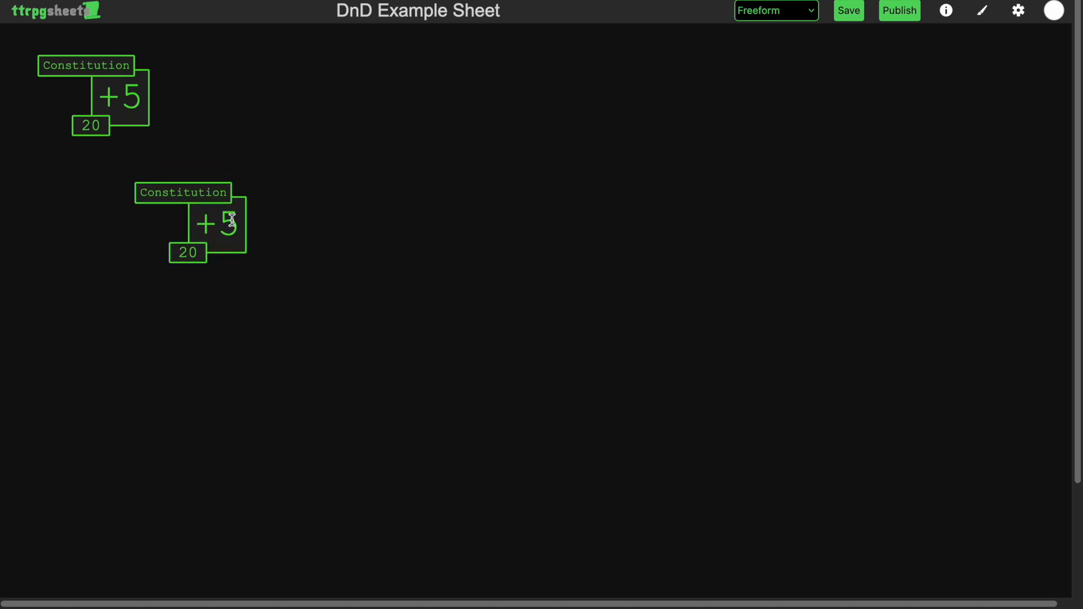
Switch widget movement to Snap to Grid and stack both Constitution widgets in a column along the sheet's left edge.
left_click(775, 13)
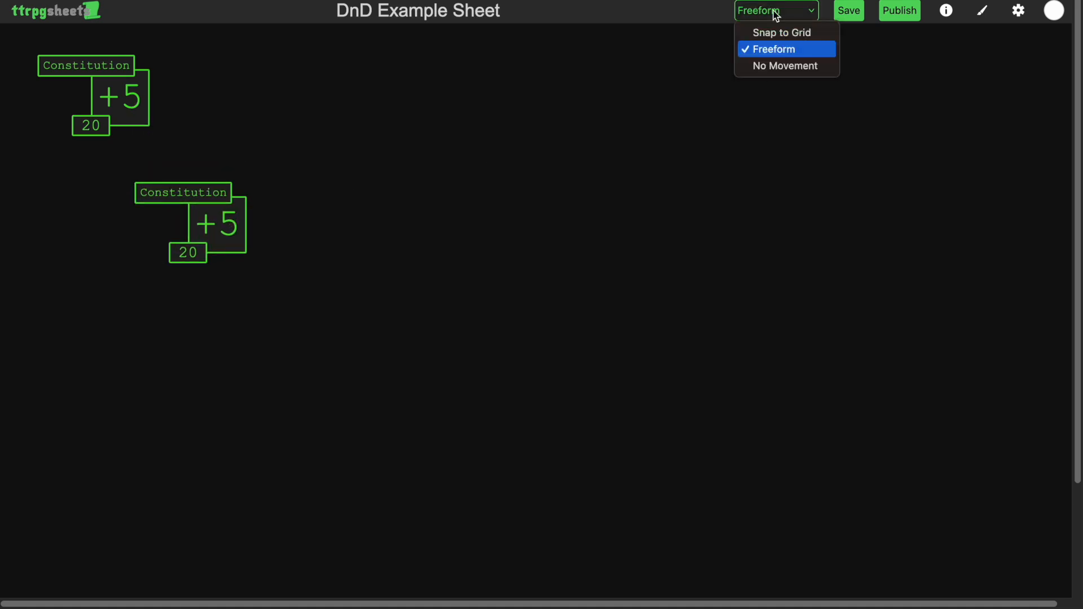
left_click(827, 32)
mouse_move(100, 107)
left_mouse_down()
mouse_move(111, 102)
mouse_move(93, 100)
left_mouse_up()
left_click_drag(191, 222, 79, 186)
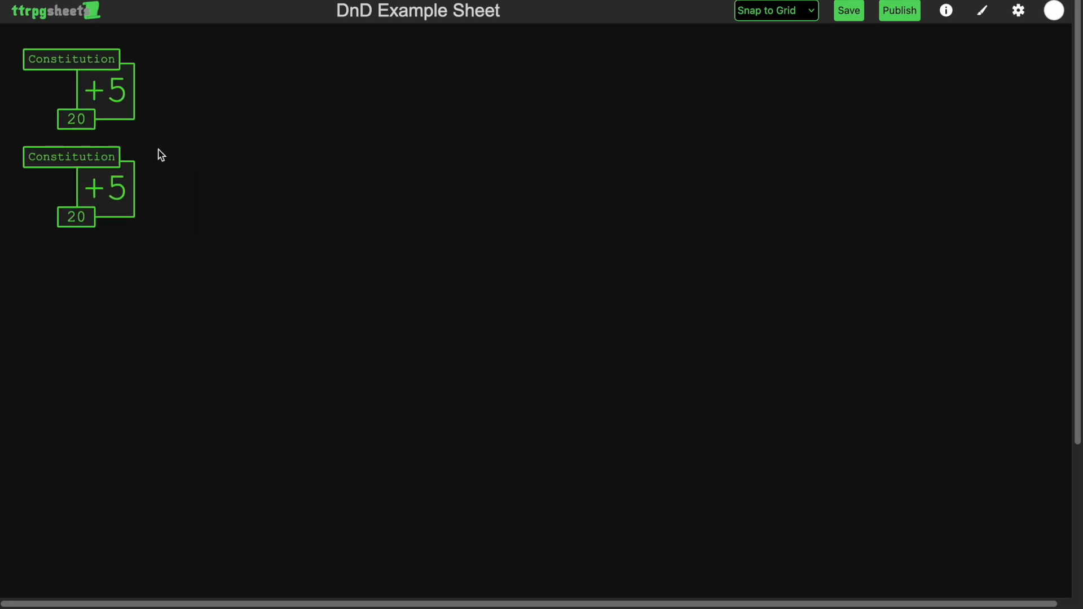
Try scores of 10 and 9 in the uppermost Constitution widget, and leave its score set to 15.
double_click(77, 118)
type("10")
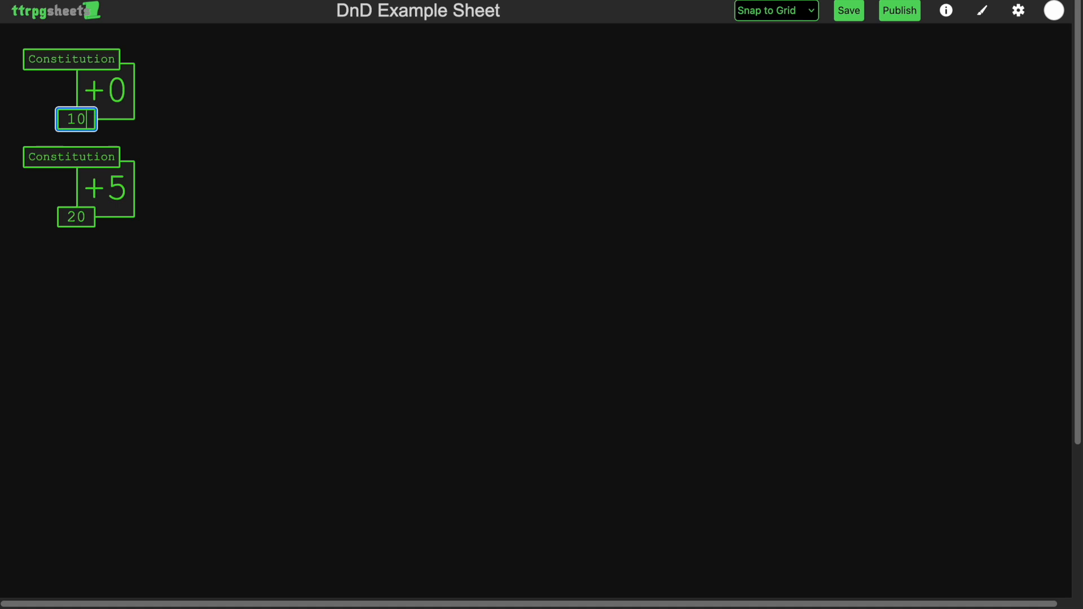
key("BackSpace")
key("BackSpace")
type("9")
key("BackSpace")
type("15")
left_click(279, 172)
Duplicate the lowest Constitution widget four times to extend the column to six ability score widgets.
right_click(105, 185)
left_click(157, 300)
right_click(120, 294)
left_click(169, 402)
right_click(90, 380)
left_click(139, 490)
right_click(119, 477)
left_click(132, 587)
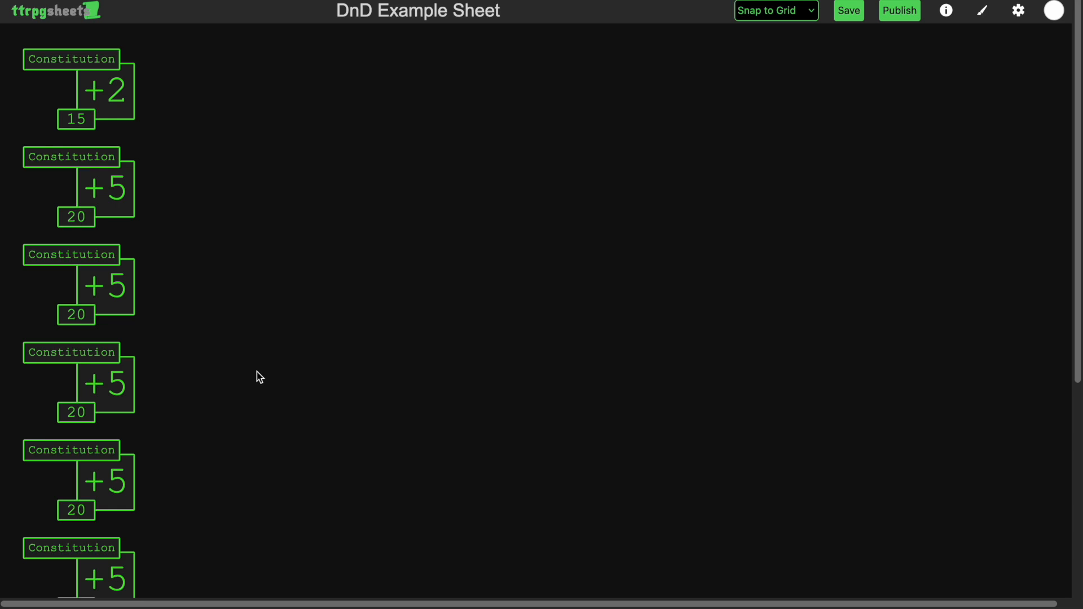
Relabel the uppermost ability score widget Strength and apply the change to that widget only.
right_click(117, 89)
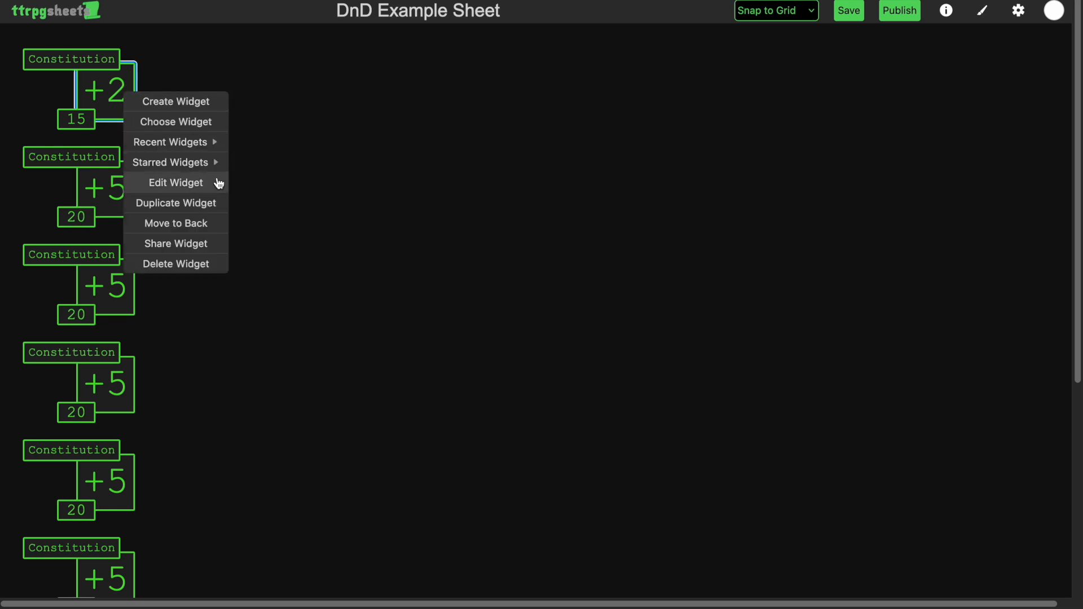
left_click(209, 182)
left_click(432, 313)
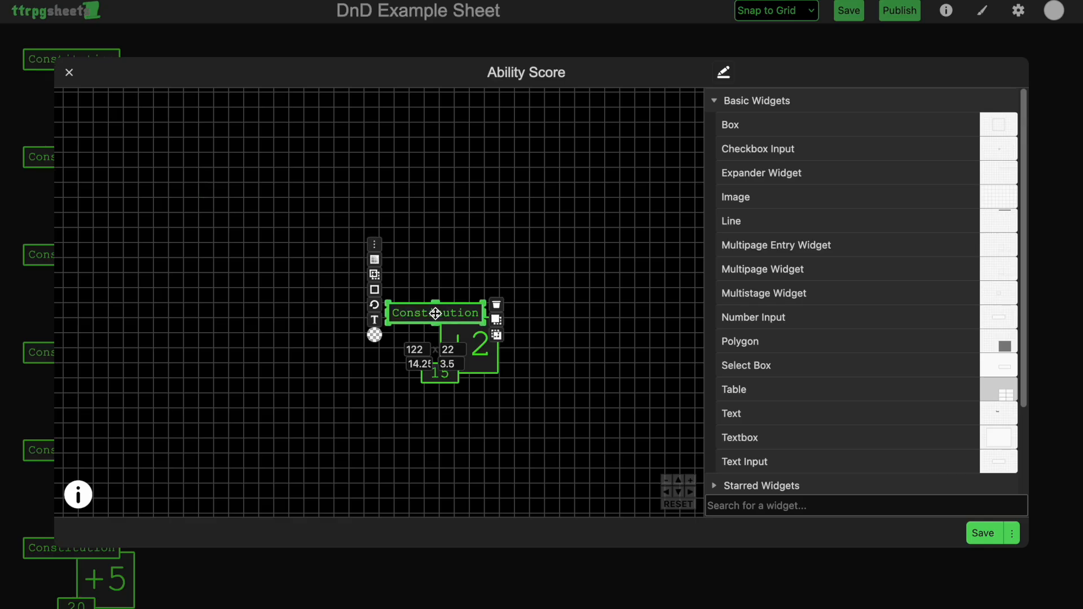
double_click(435, 313)
type("S")
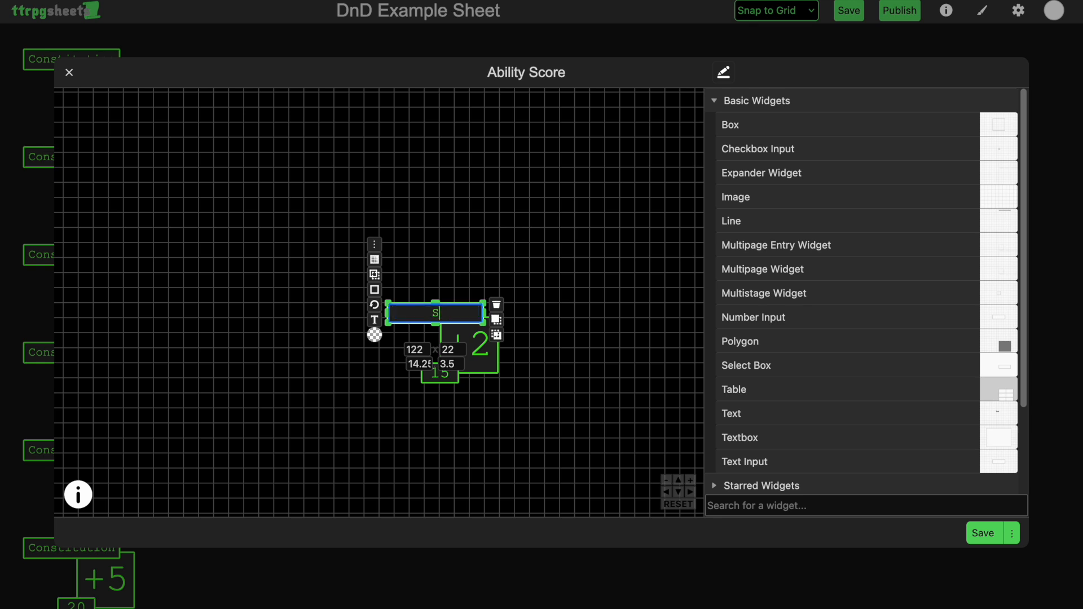
type("trength")
left_click(597, 287)
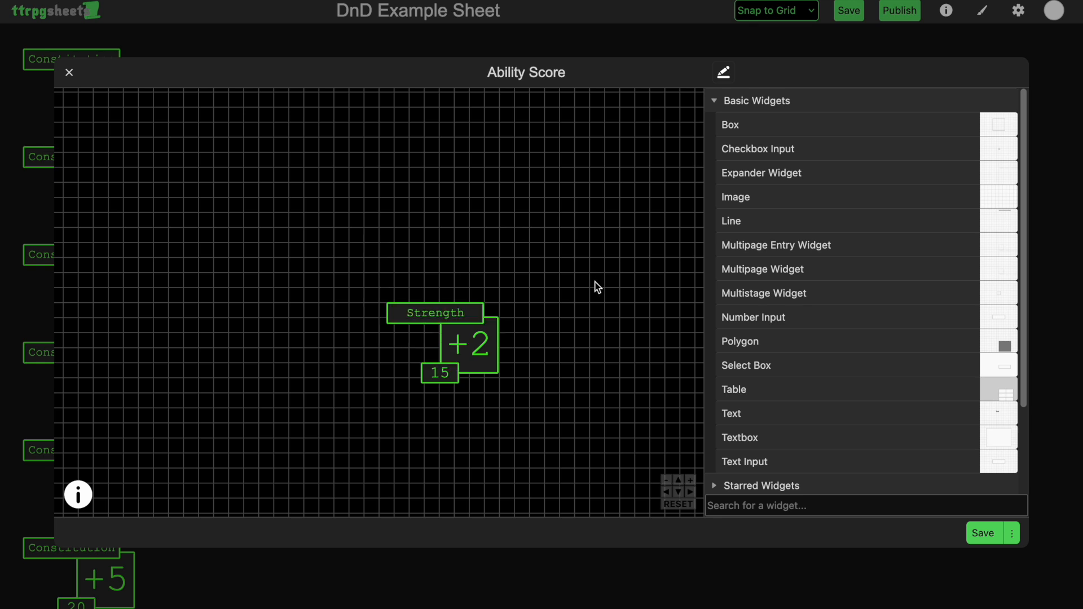
left_click(1014, 540)
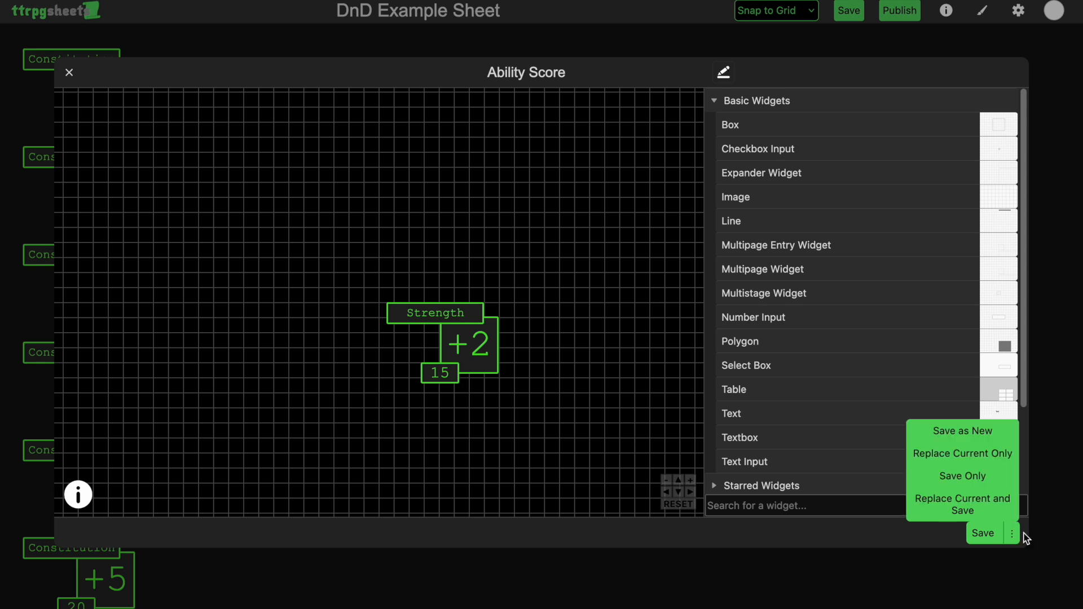
left_click(993, 468)
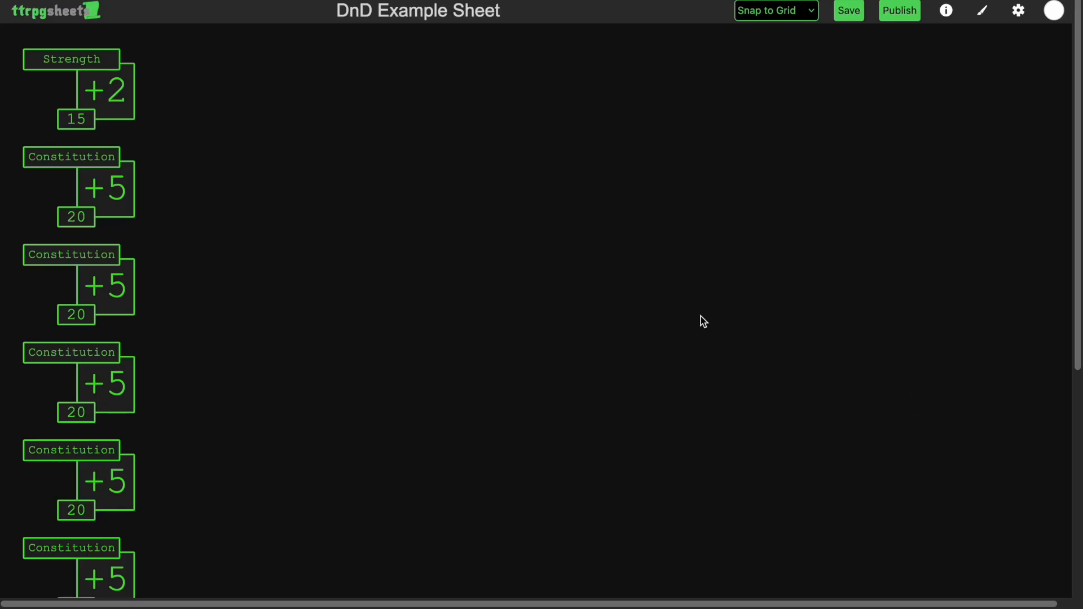
Relabel the second ability score widget Dexterity and the fourth one Intelligence, replacing only those widgets.
double_click(106, 187)
double_click(424, 315)
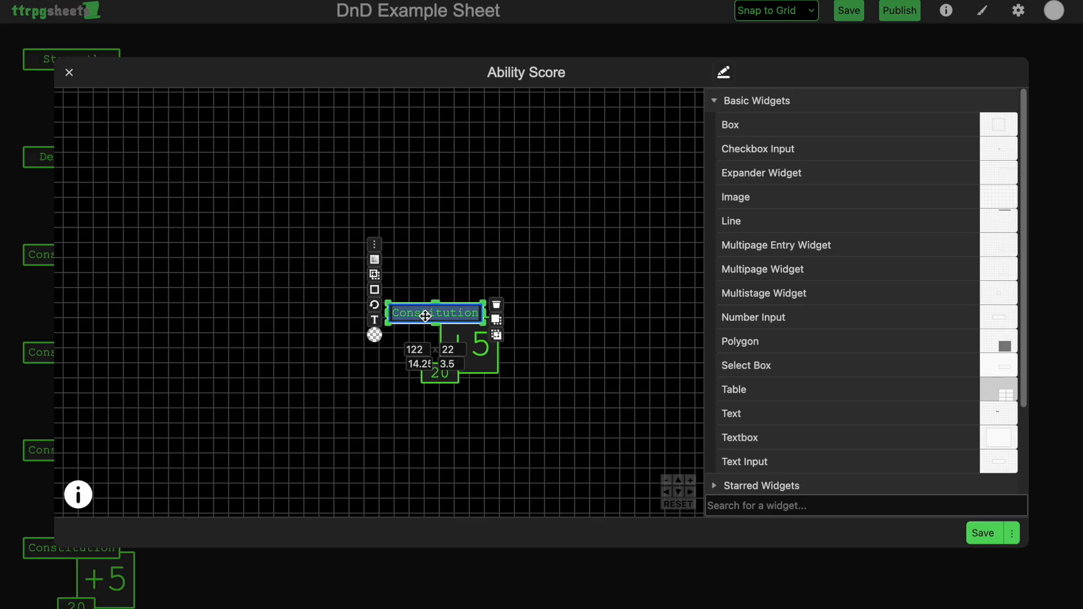
type("Intelligence")
left_click(1012, 533)
left_click(993, 468)
Relabel the fifth ability score widget Wisdom and replace only that widget.
right_click(116, 469)
left_click(169, 559)
double_click(426, 313)
type("Wisdom")
left_click(1011, 533)
left_click(993, 468)
Relabel the last ability score widget Charisma and replace only that widget.
scroll(107, 474, "down", 2)
right_click(107, 474)
left_click(155, 564)
double_click(419, 311)
type("Charisma")
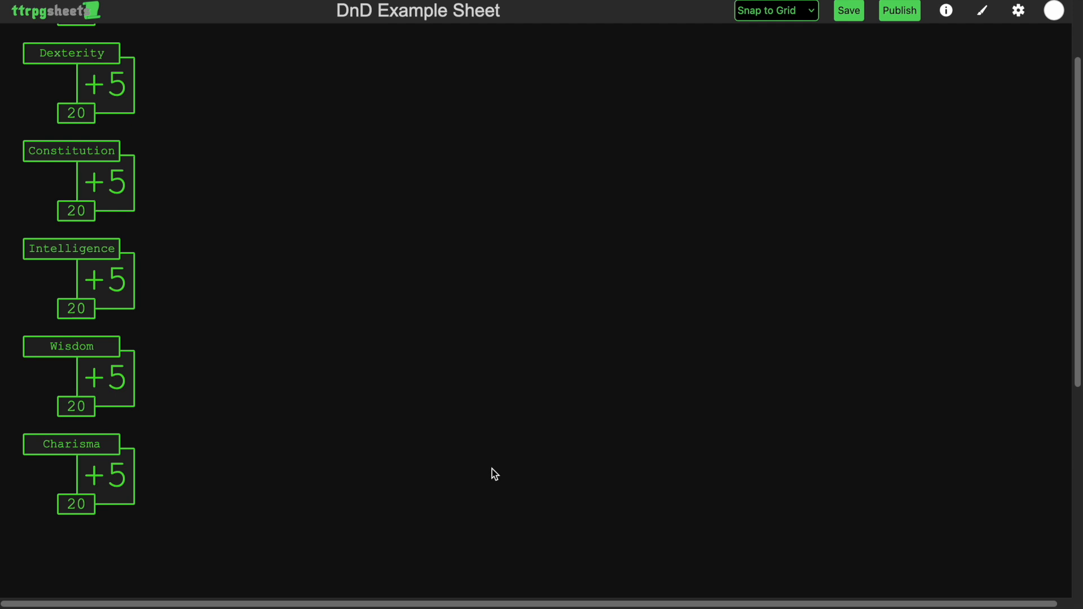
scroll(447, 471, "up", 2)
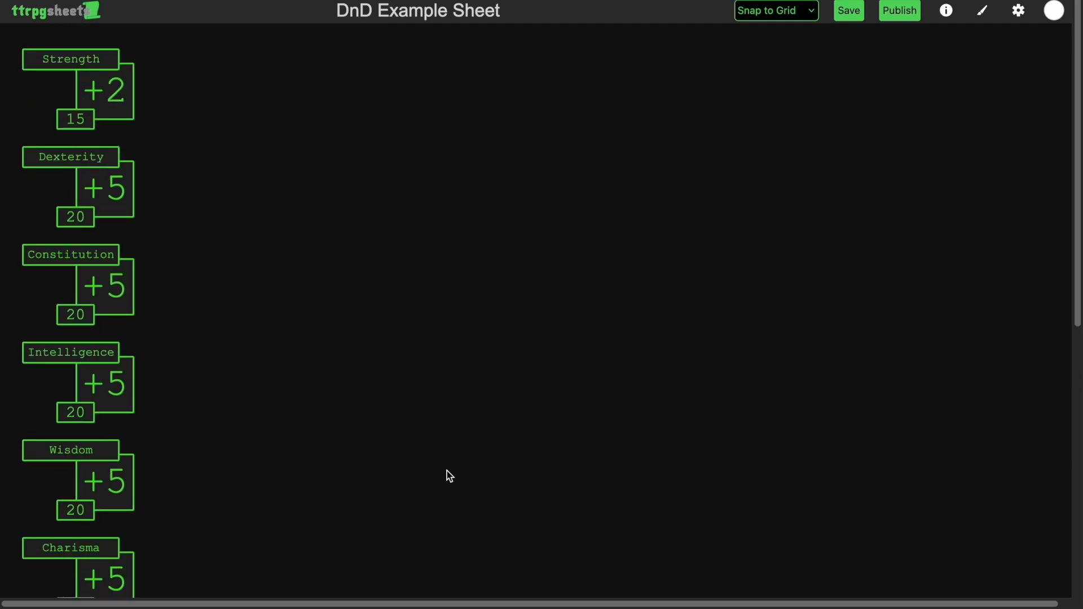
Create a new widget on the sheet's empty area and place a Multistage Widget on its canvas.
right_click(416, 194)
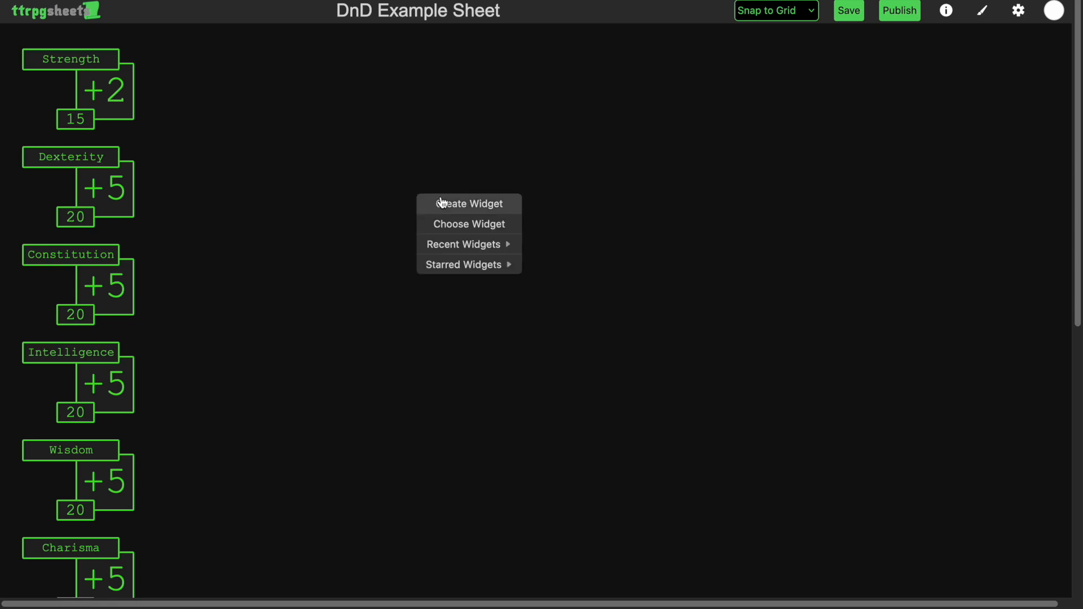
left_click(463, 204)
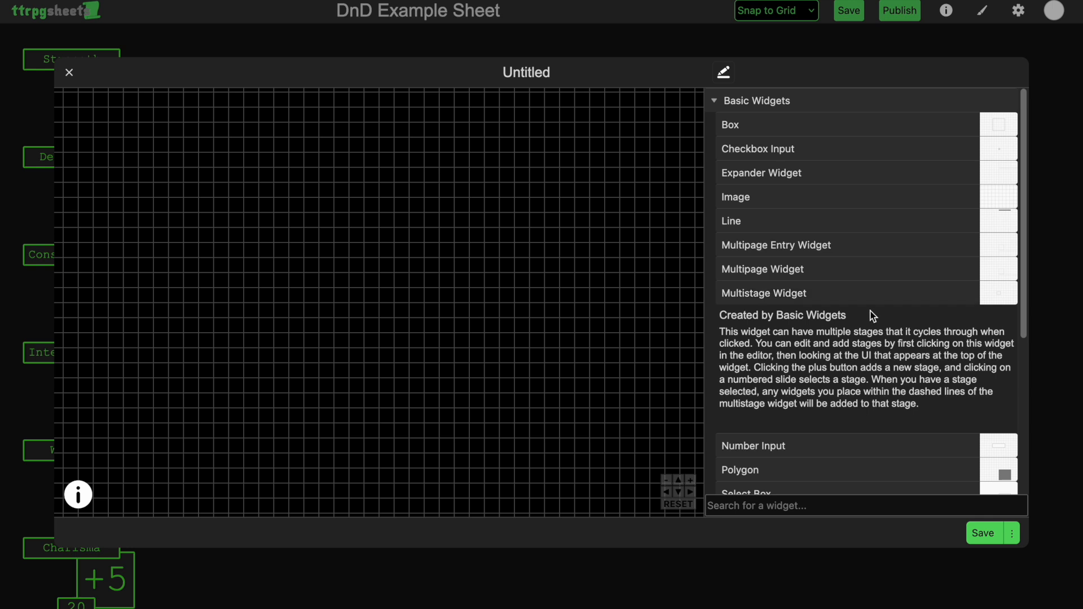
left_click_drag(778, 295, 470, 377)
left_click_drag(362, 286, 364, 259)
left_click(363, 256)
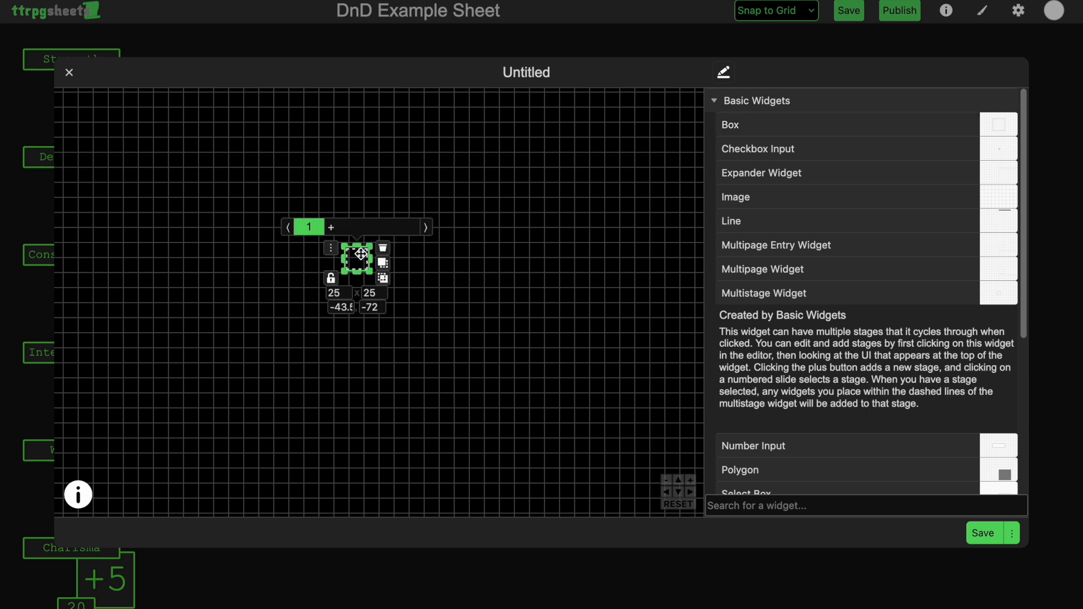
Add a 10 by 10 Box beside the multistage frame and make it a circle with a green rgb(69, 223, 35) border.
left_click(456, 259)
left_click_drag(839, 133, 450, 272)
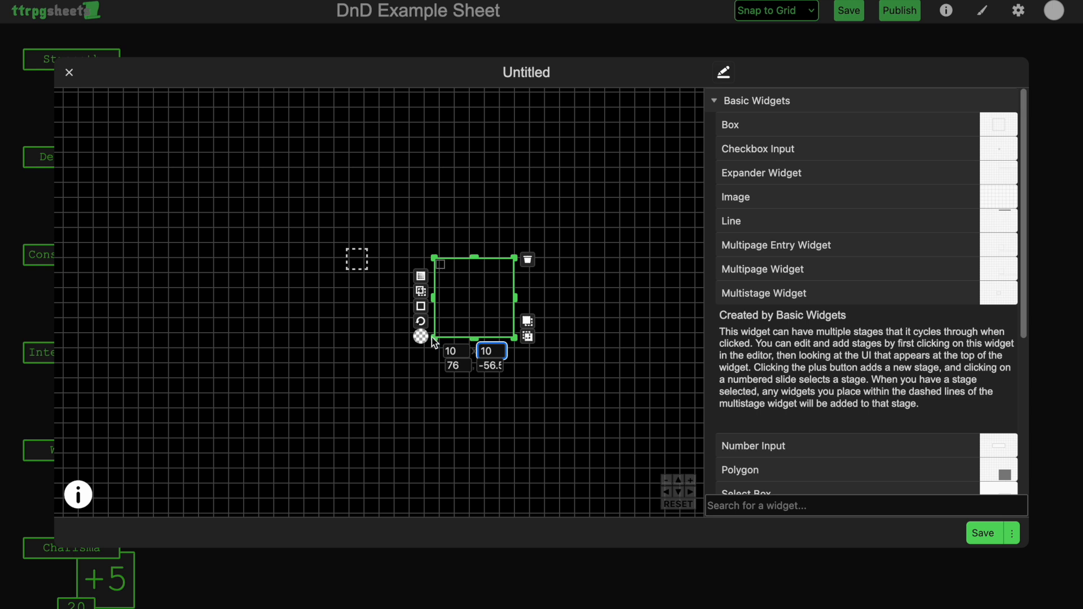
left_click(421, 307)
left_click(371, 320)
left_click(428, 548)
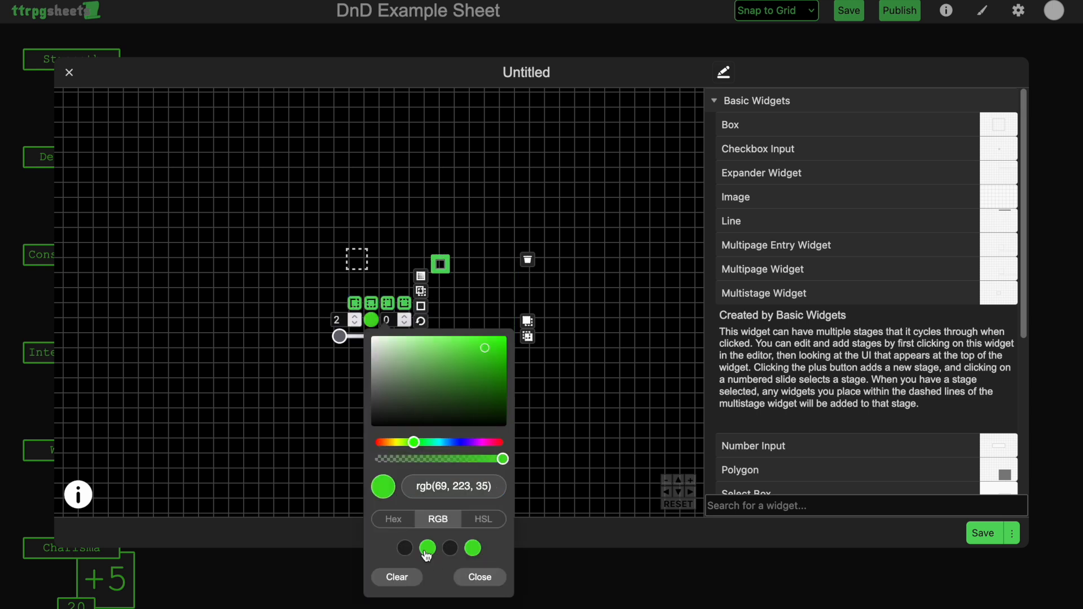
left_click(480, 581)
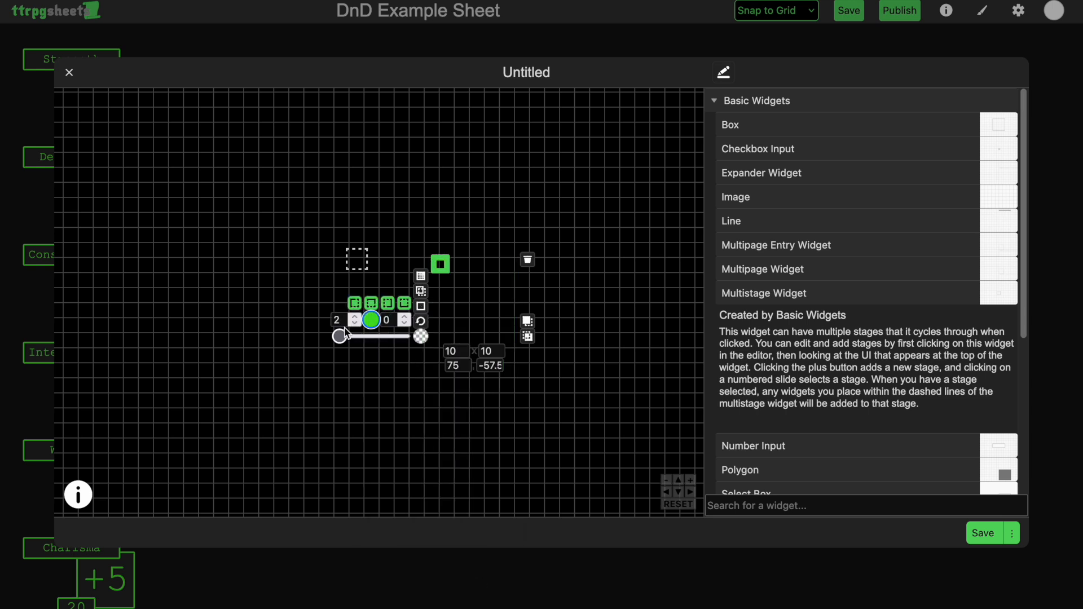
left_click_drag(338, 337, 427, 340)
left_click(490, 256)
Try the circle inside the multistage frame, and move it back out beside the frame.
left_click(442, 266)
left_click_drag(441, 264, 357, 259)
left_click(445, 262)
left_click(364, 268)
left_click(443, 264)
left_click(358, 260)
left_click_drag(357, 260, 427, 264)
Resize the multistage frame to 17 by 17 and place the circle inside it.
left_click(361, 264)
double_click(346, 292)
type("15")
key("Tab")
type("15")
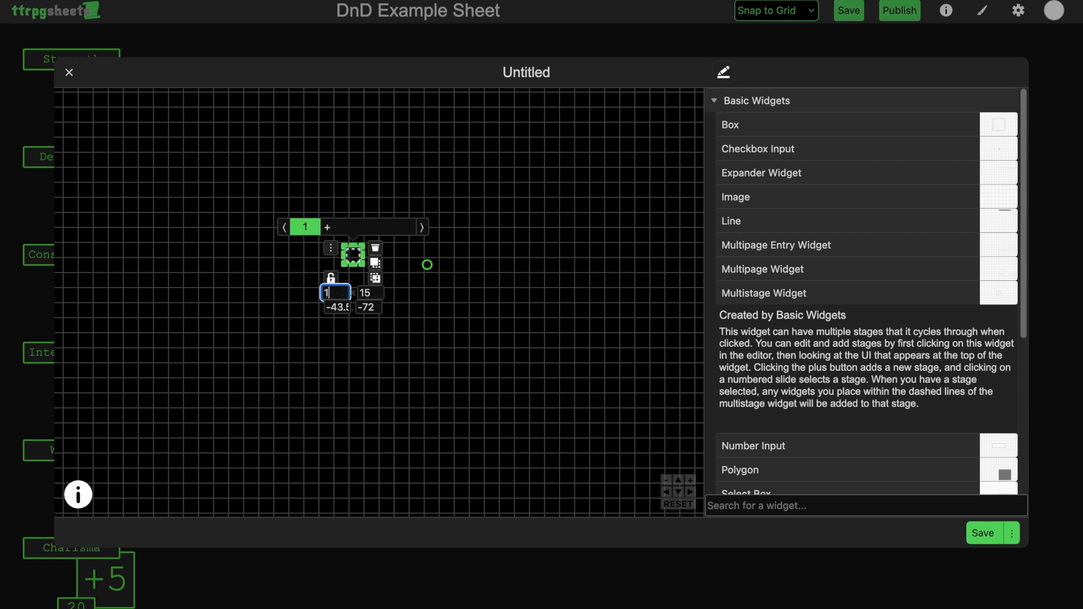
left_click(427, 264)
left_click_drag(428, 264, 354, 257)
left_click(407, 203)
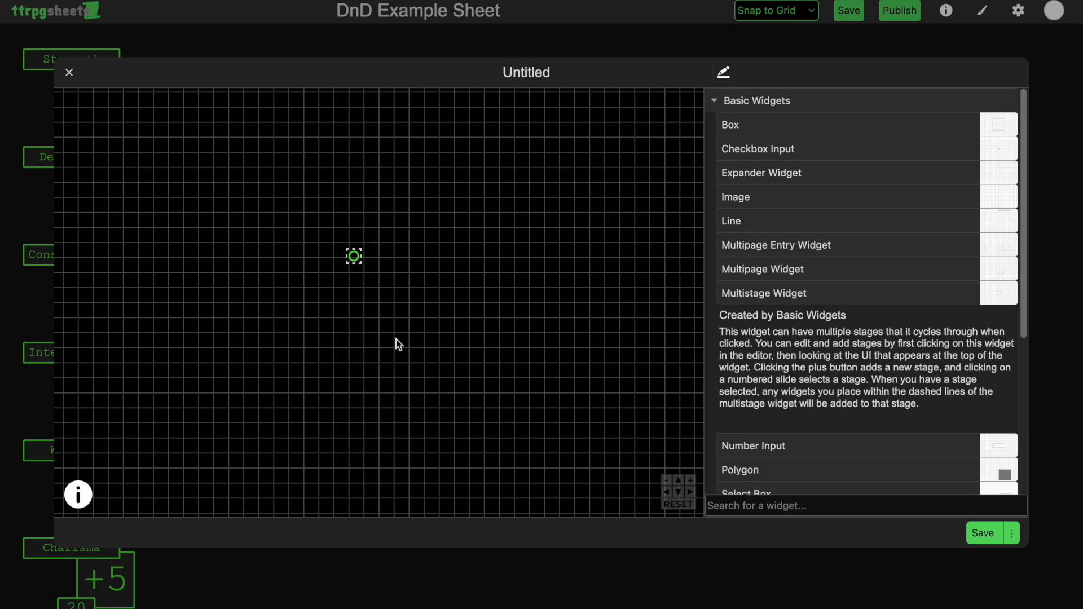
Duplicate the multistage widget's first stage to make three stages, and switch to stage 2.
left_click(361, 264)
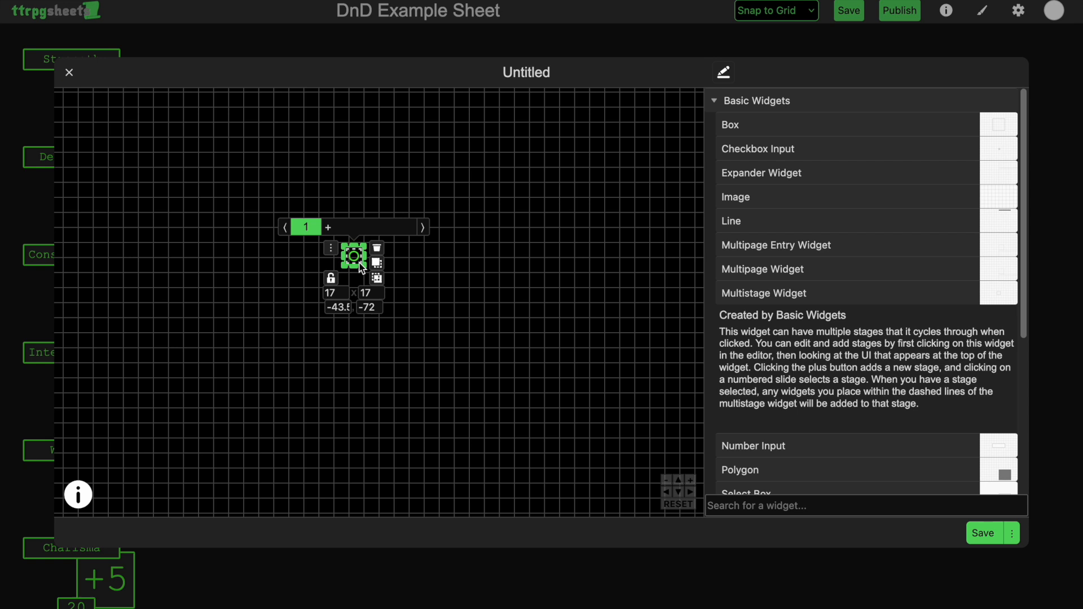
left_click(297, 225)
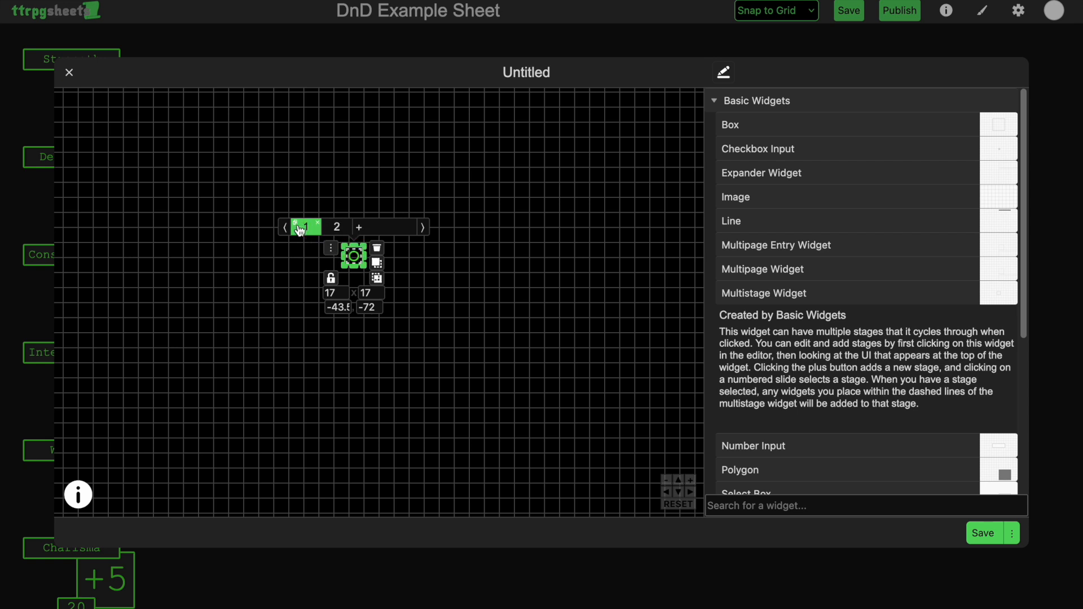
left_click(335, 228)
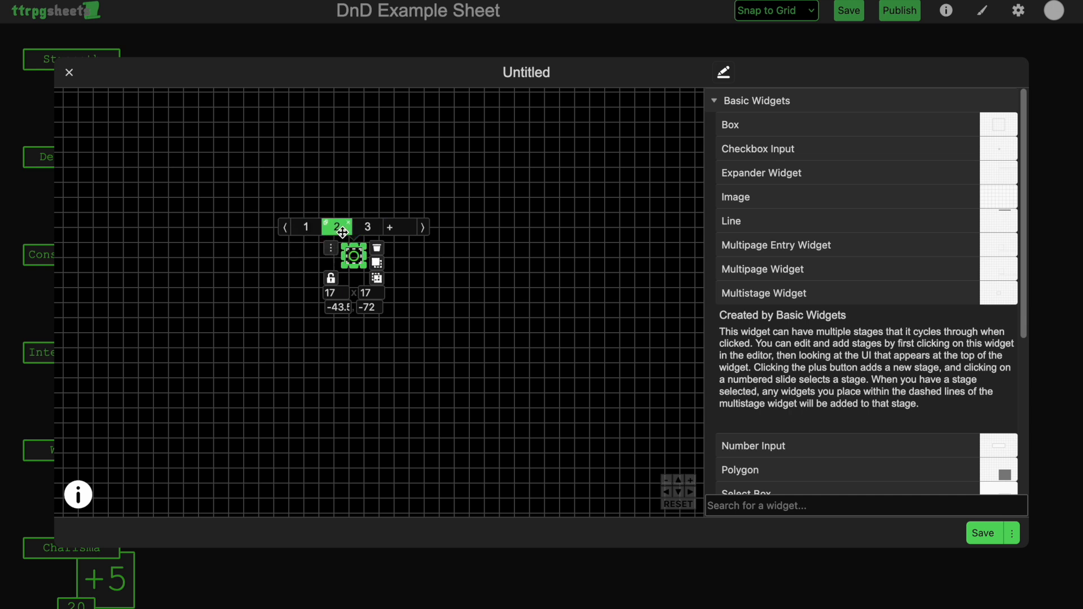
left_click(394, 263)
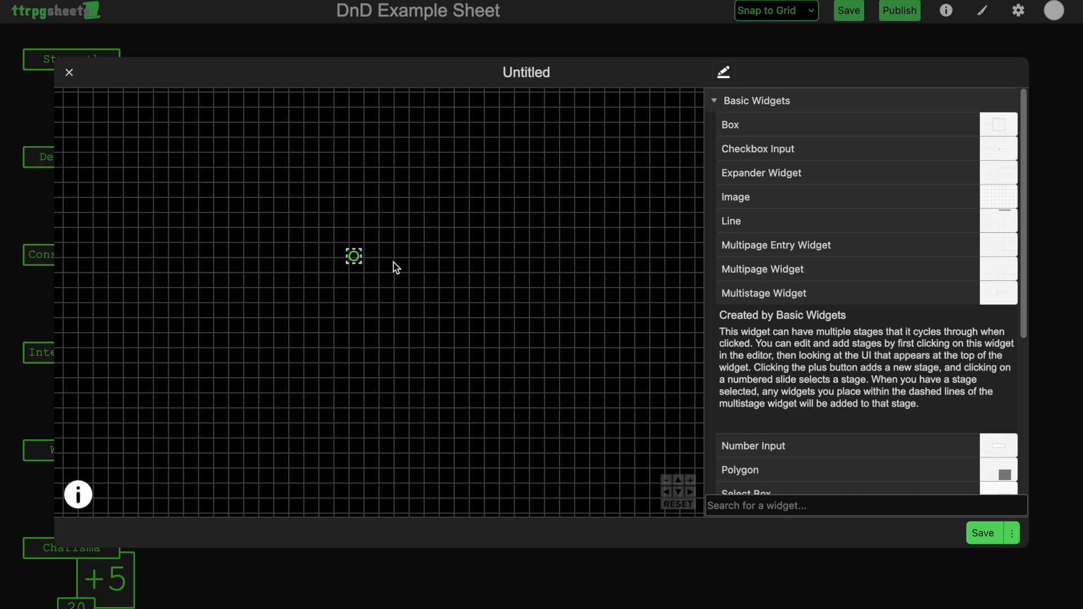
Fill the circle in stage 2 with the saved green colour.
left_click(355, 258)
left_click(334, 281)
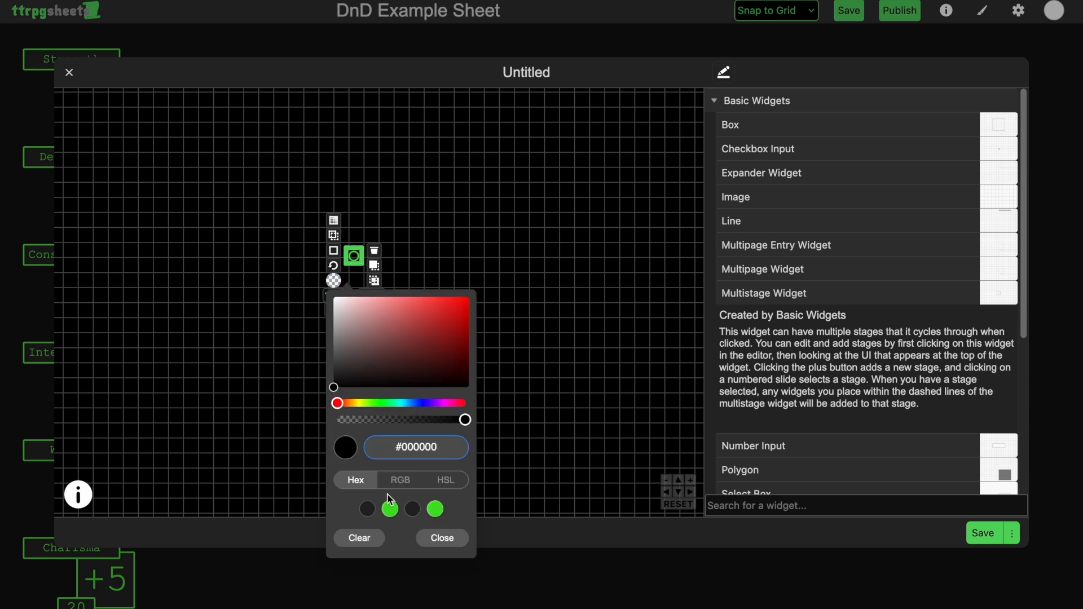
left_click(390, 509)
left_click(442, 538)
left_click(494, 326)
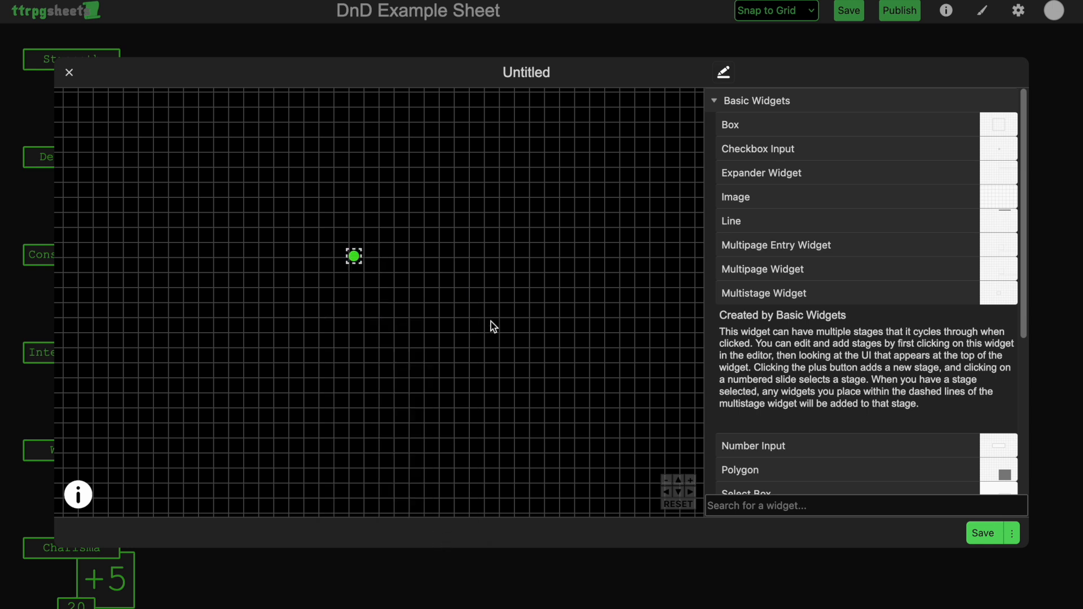
Switch the multistage widget to stage 3 and paste a copy of its circle outside the frame.
left_click(359, 260)
left_click(297, 227)
left_click(337, 227)
left_click(373, 227)
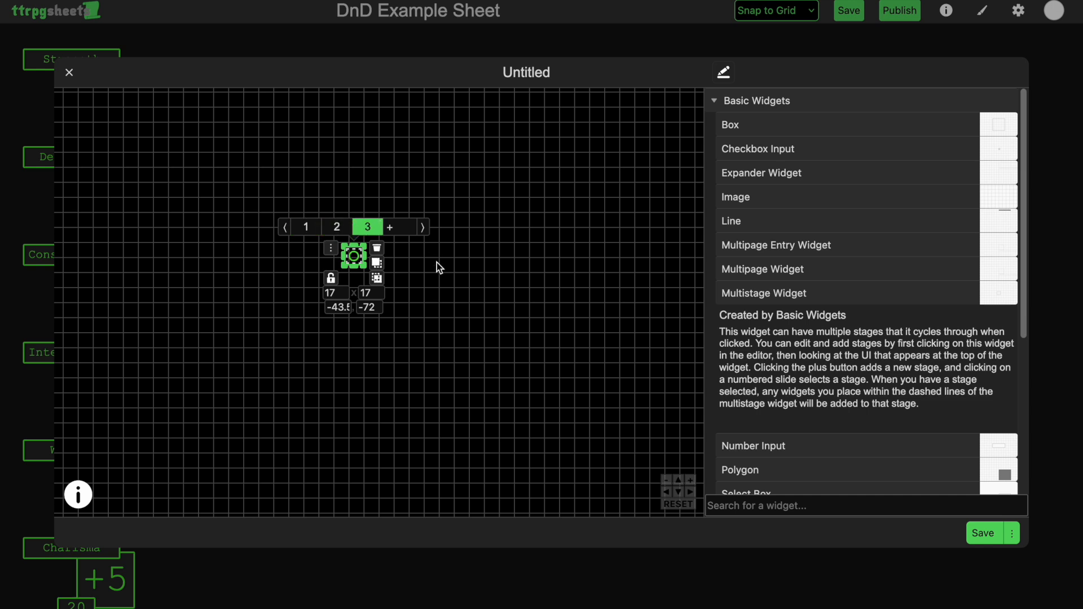
left_click(439, 267)
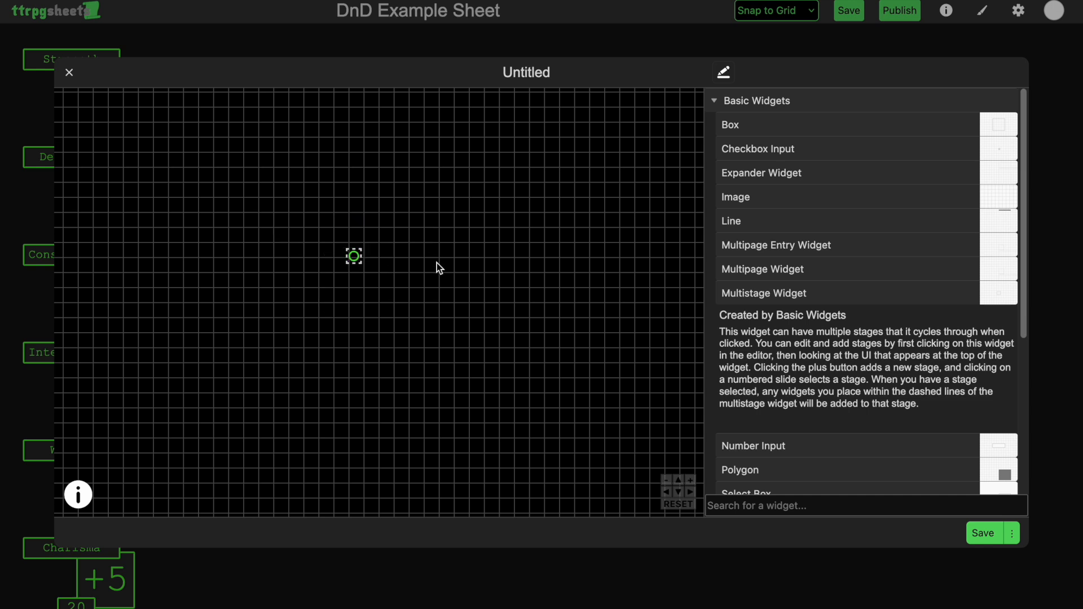
left_click(354, 258)
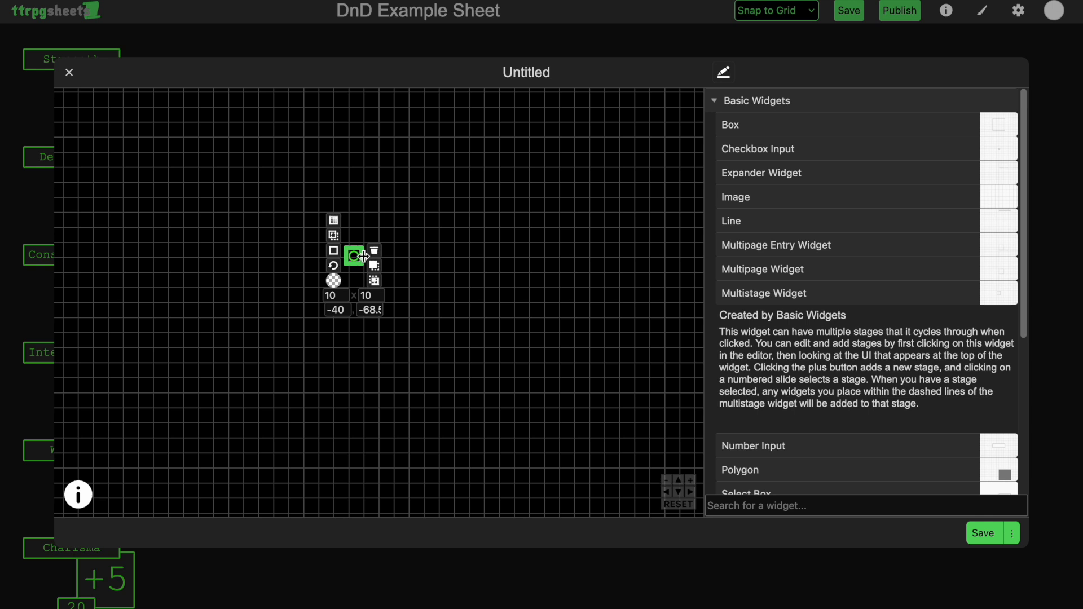
key("ctrl+v")
left_click_drag(359, 259, 414, 291)
Resize the copied circle to 5 by 5, fill it with green, and centre it inside stage 3's ring.
double_click(400, 333)
type("5")
key("Tab")
type("5")
left_click(391, 317)
left_click(496, 509)
left_click_drag(411, 290, 354, 257)
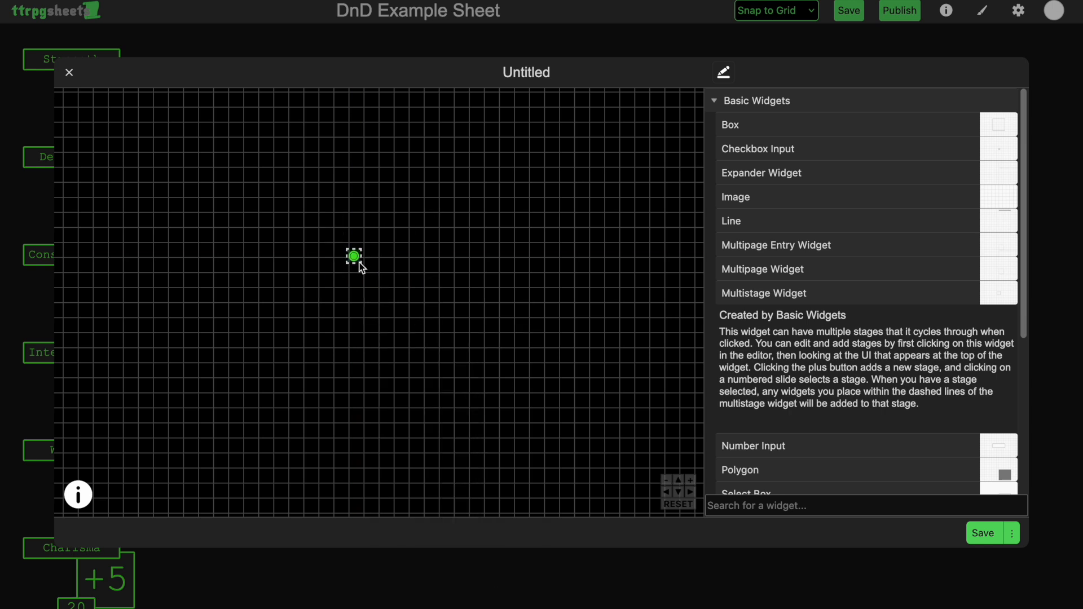
Duplicate stage 3 as stage 4, and set its inner dot to 7 by 7 outside the frame.
left_click(358, 262)
left_click(397, 227)
left_click(365, 257)
left_click(354, 260)
left_click_drag(353, 255, 432, 325)
left_click(418, 367)
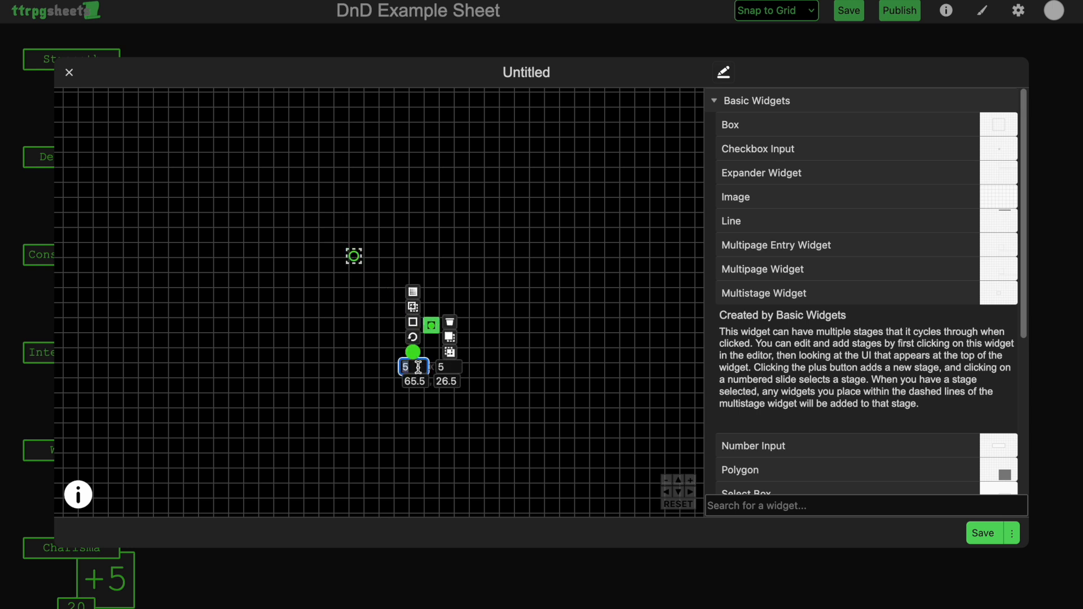
type("7")
left_click(452, 368)
type("7")
Square off two of the dot's rounded corners by reducing their rounding to zero.
left_click(412, 323)
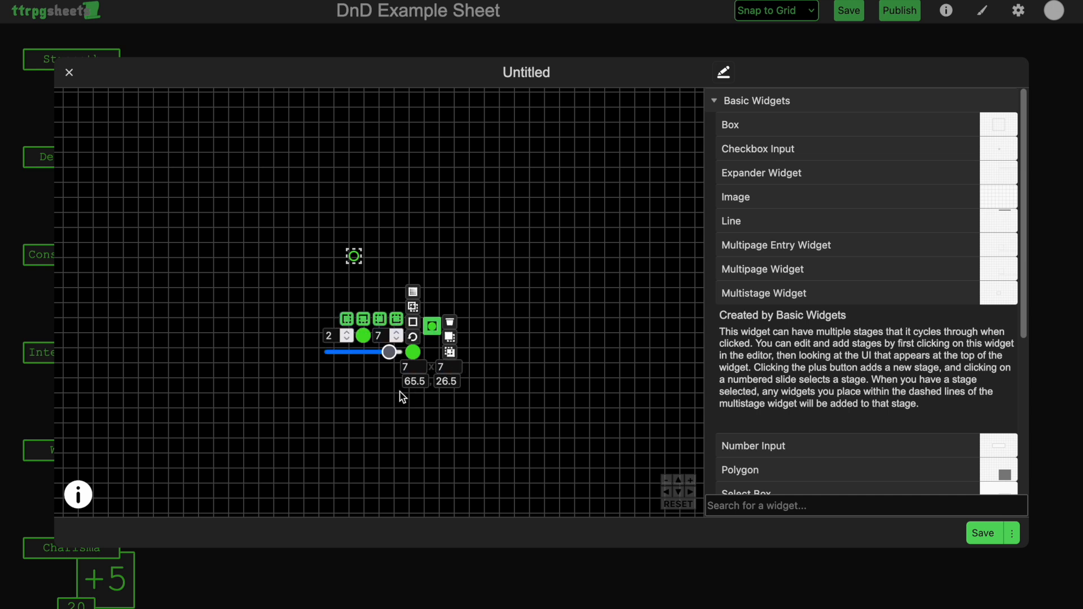
left_click(385, 327)
left_click(396, 319)
left_click_drag(389, 352, 340, 351)
left_click(515, 254)
Rotate the partly rounded dot diagonally and set its height to 5.
left_click(433, 326)
left_click(412, 337)
left_click(435, 342)
left_click(433, 329)
left_click(448, 365)
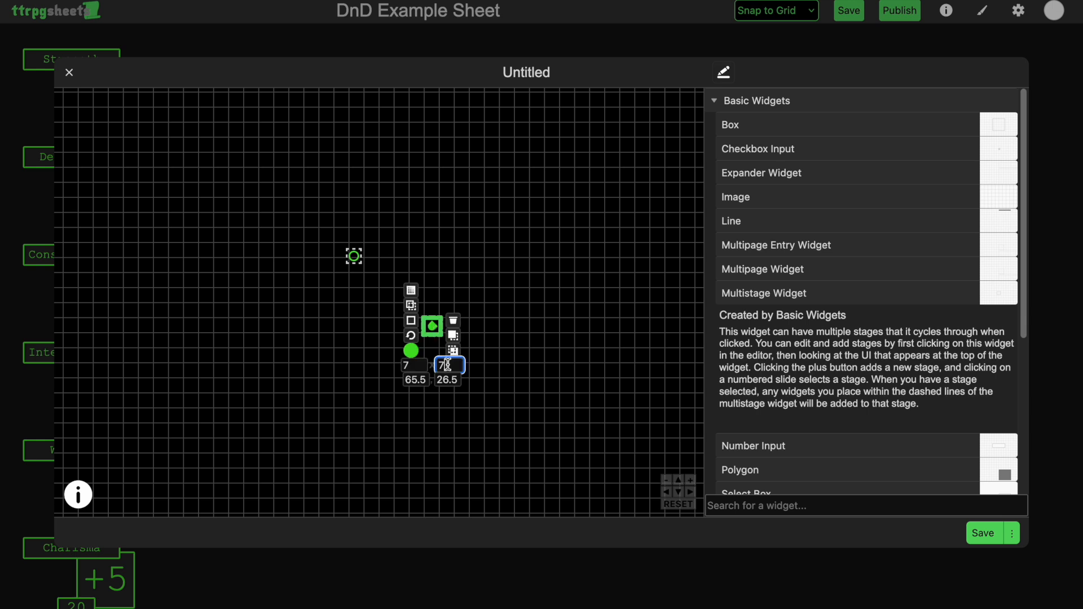
key("BackSpace")
type("5")
left_click(435, 341)
left_click(432, 327)
Place the rotated shape inside stage 4's ring and set its height to 3.
left_click_drag(432, 327, 354, 257)
left_click(395, 265)
scroll(379, 265, "up", 5)
left_click(332, 215)
key("Down")
left_click(367, 290)
key("BackSpace")
type("3")
Nudge the half-dot left and down to line it up inside stage 4's ring.
left_click(415, 259)
key("Left")
key("Down")
key("Down")
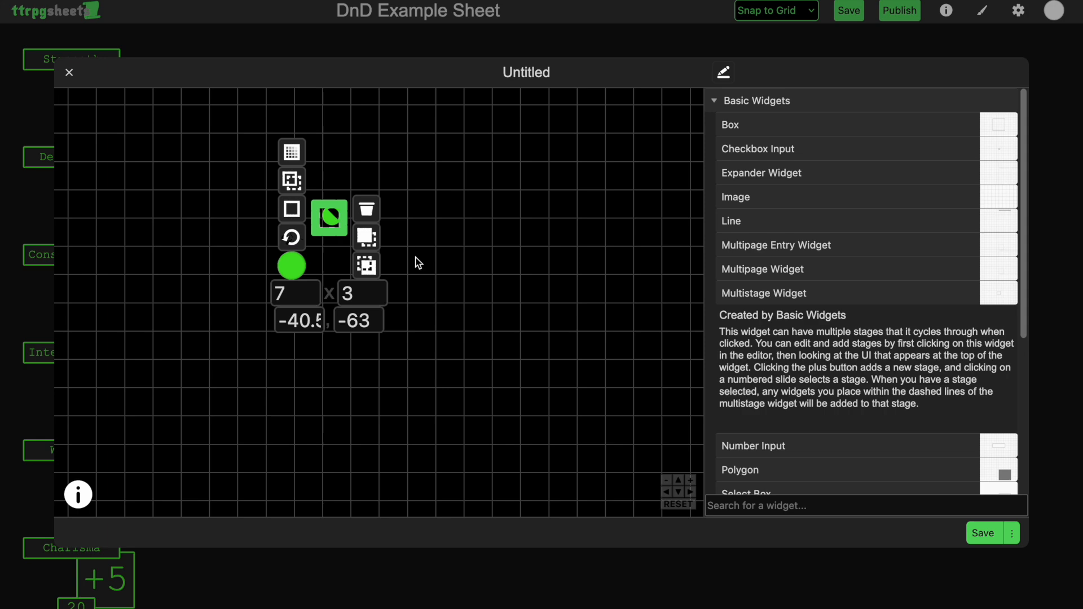
left_click(471, 259)
scroll(474, 260, "down", 5)
left_click(680, 505)
Step through all four stages of the multistage widget and leave stage 1 selected.
left_click(359, 262)
left_click(309, 227)
left_click(333, 228)
left_click(364, 228)
left_click(406, 229)
left_click(306, 229)
left_click(486, 358)
Name the new widget Proficiency Marker and save it.
left_click(724, 72)
type("Proficiency marker")
key("Left")
key("Left")
key("Left")
key("Left")
key("BackSpace")
type("M")
left_click(724, 73)
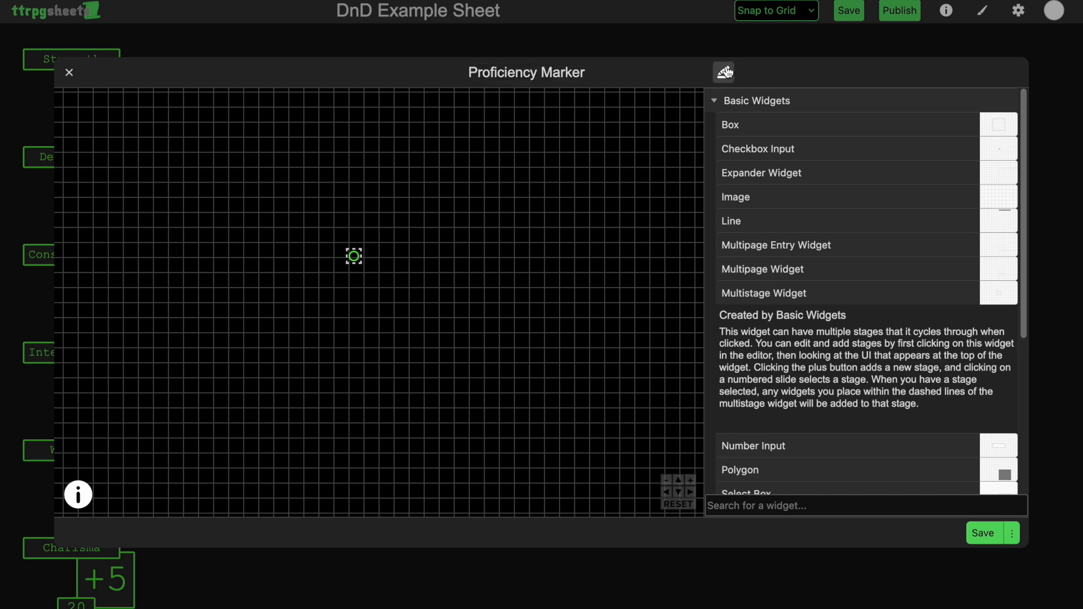
left_click(984, 535)
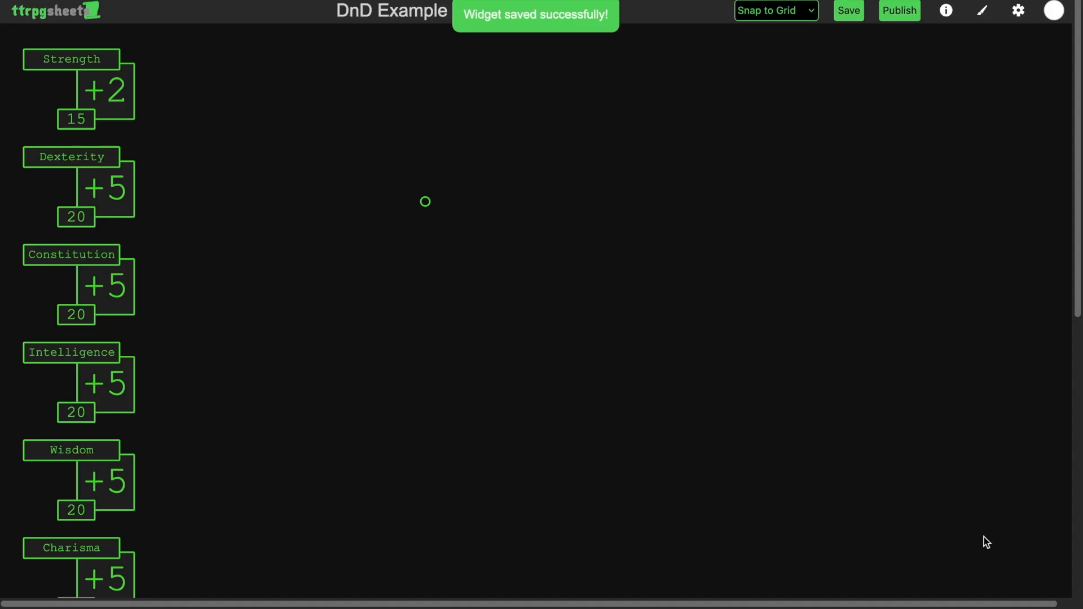
Delete the placed Proficiency Marker from the sheet and start creating a new widget.
right_click(425, 203)
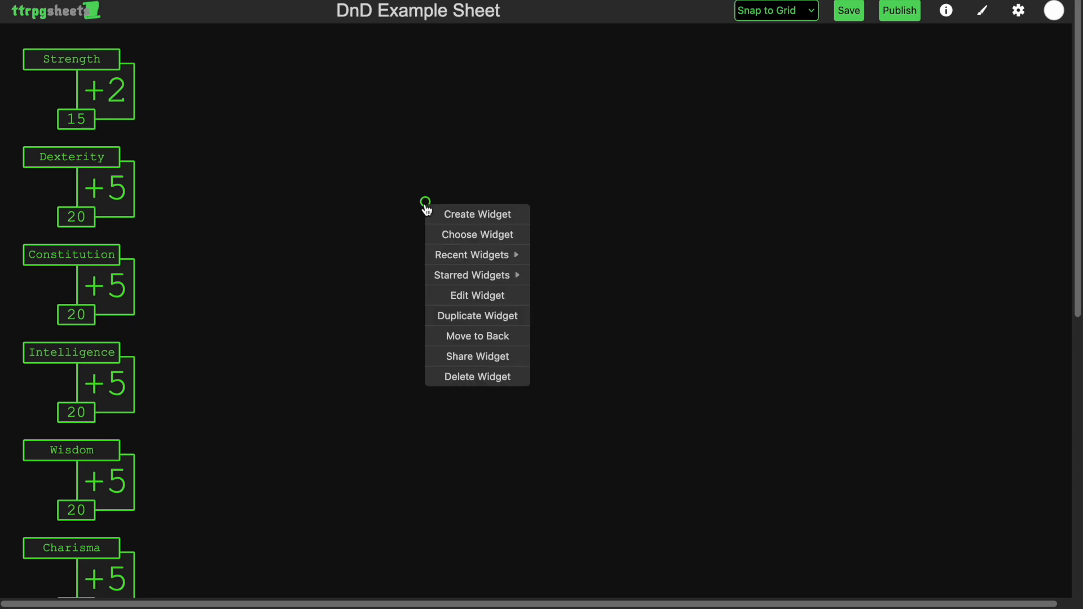
left_click(492, 378)
right_click(336, 153)
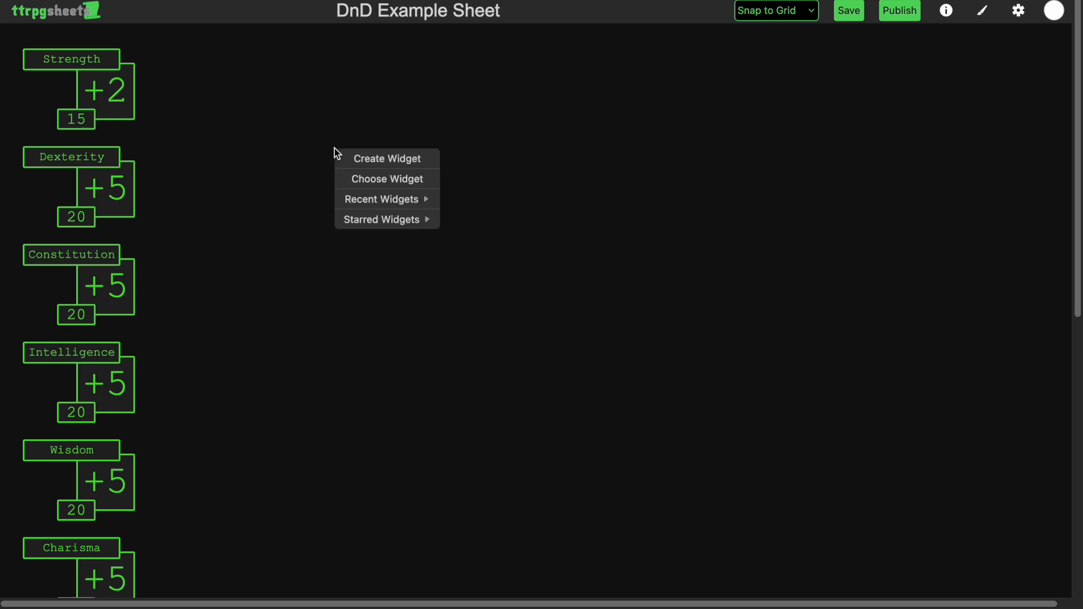
left_click(378, 160)
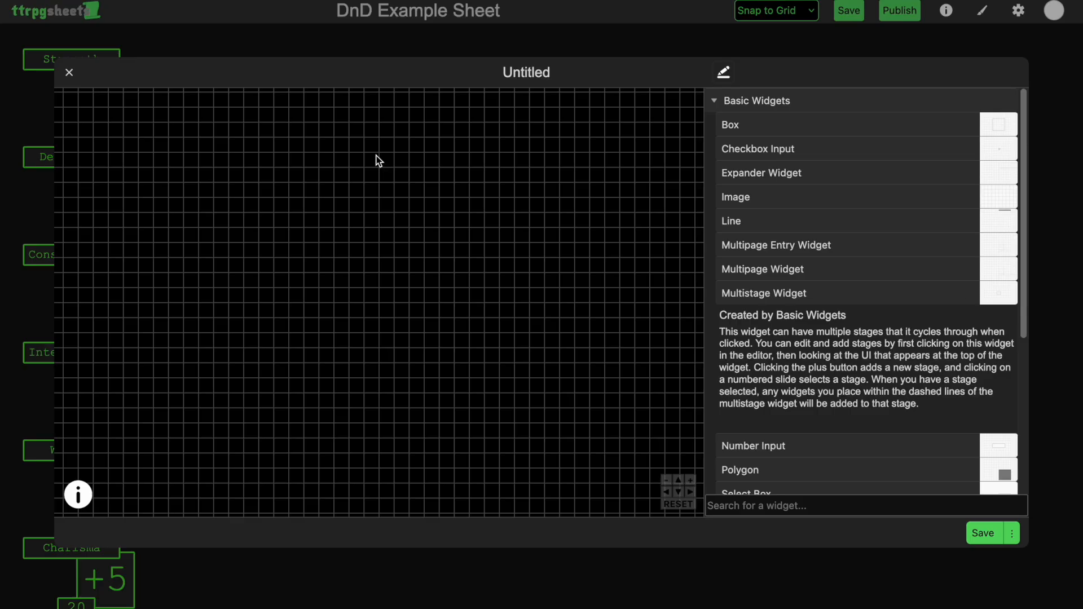
Insert an Ability Score from the DnD Example Sheet templates into the new widget and select it.
left_click(798, 103)
left_click(825, 197)
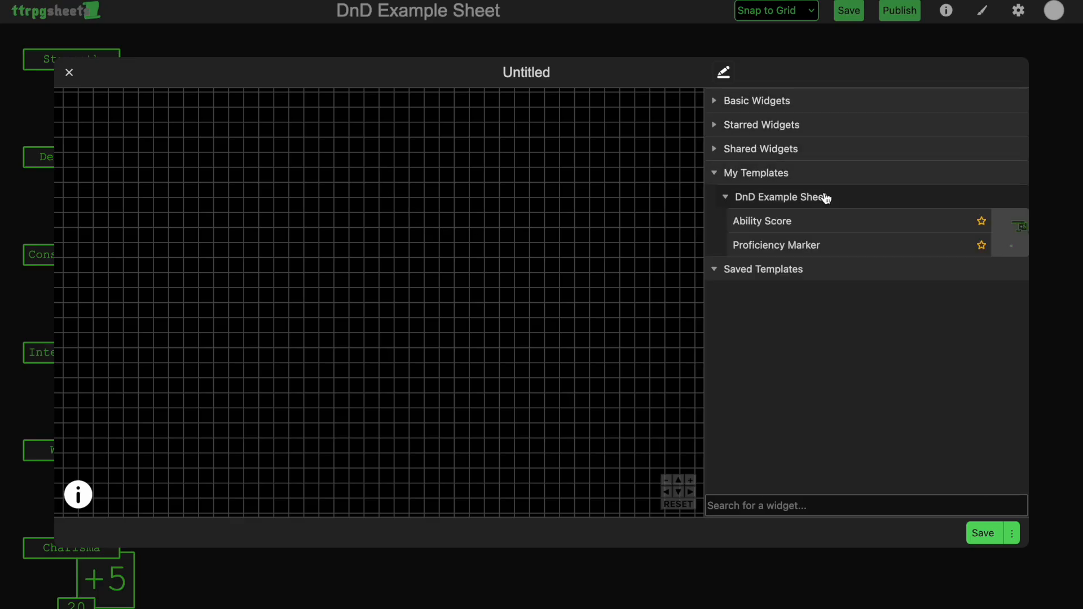
left_click_drag(849, 228, 331, 234)
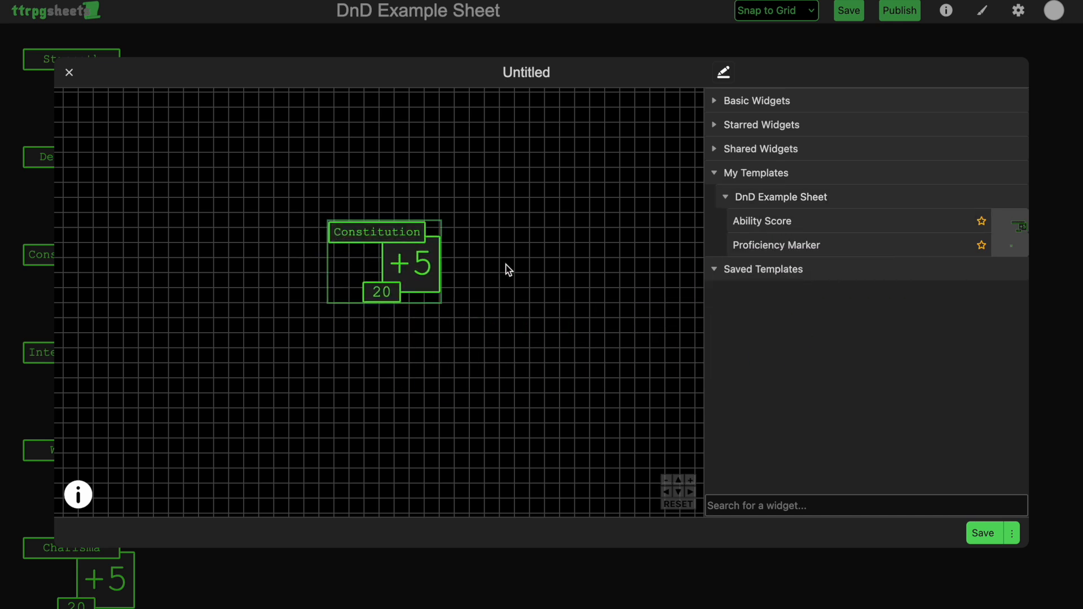
left_click(399, 264)
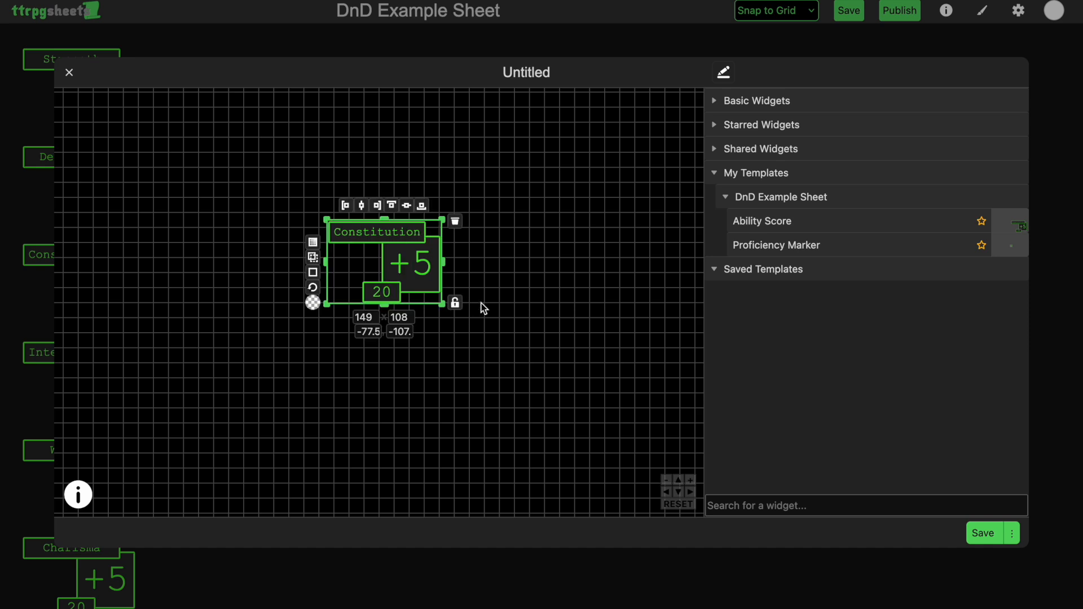
left_click(489, 269)
Remove the score box from the Ability Score copy and move the Constitution label below the modifier box.
left_click_drag(346, 236, 228, 354)
left_click_drag(373, 290, 422, 347)
left_click_drag(274, 342, 286, 331)
key("ctrl+z")
left_click_drag(184, 315, 283, 396)
left_click_drag(284, 345, 448, 292)
left_click(527, 248)
key("ctrl+z")
left_click(375, 198)
left_click_drag(398, 234, 399, 292)
left_click(492, 246)
left_click(524, 217)
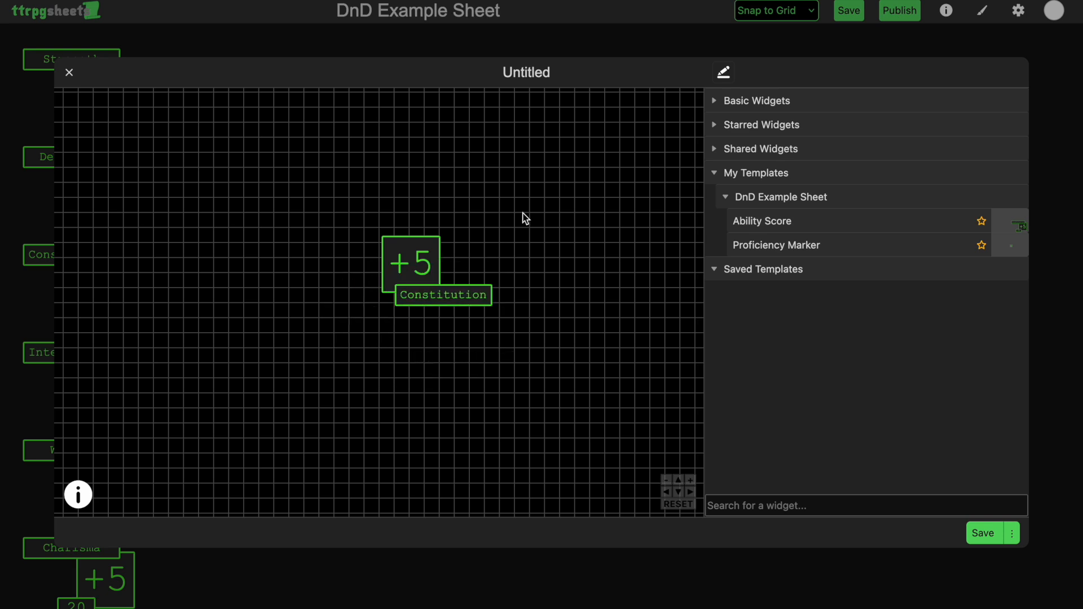
Change the Constitution label to read Proficiency Bonus on two lines and make its box taller.
left_click(430, 294)
type("Proficiency")
left_click(491, 297)
left_click(443, 309)
left_click(473, 296)
left_click_drag(443, 308, 444, 317)
left_click(481, 301)
type("Bonus")
Align the two-line Proficiency Bonus text inside its box, centred directly beneath the modifier box.
left_click(573, 251)
left_click(451, 304)
key("Escape")
left_click(488, 316)
left_click_drag(444, 320, 305, 354)
left_click(452, 316)
left_click(432, 310)
left_click_drag(443, 321, 444, 324)
left_click_drag(302, 342, 431, 309)
left_click(587, 205)
Clear the automatic calculation from the modifier box and set its value to +2.
left_click(519, 237)
left_click(424, 245)
left_click(423, 264)
key("BackSpace")
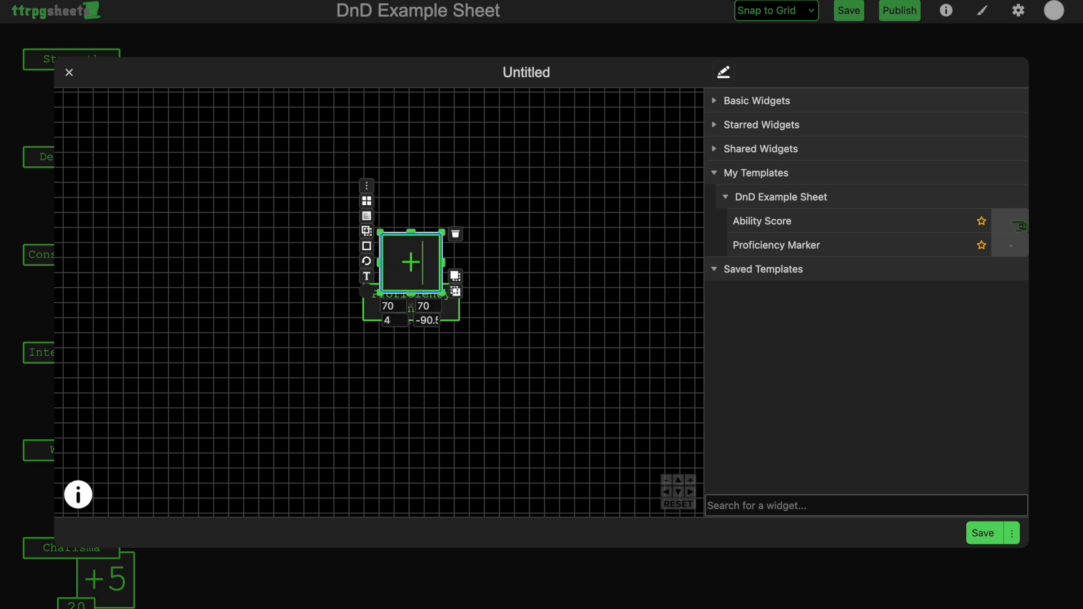
type("=")
left_click(655, 345)
key("BackSpace")
key("BackSpace")
key("BackSpace")
key("BackSpace")
key("BackSpace")
key("BackSpace")
key("BackSpace")
key("BackSpace")
key("BackSpace")
key("BackSpace")
key("BackSpace")
key("BackSpace")
key("BackSpace")
key("BackSpace")
key("BackSpace")
key("BackSpace")
key("BackSpace")
key("BackSpace")
left_click(550, 175)
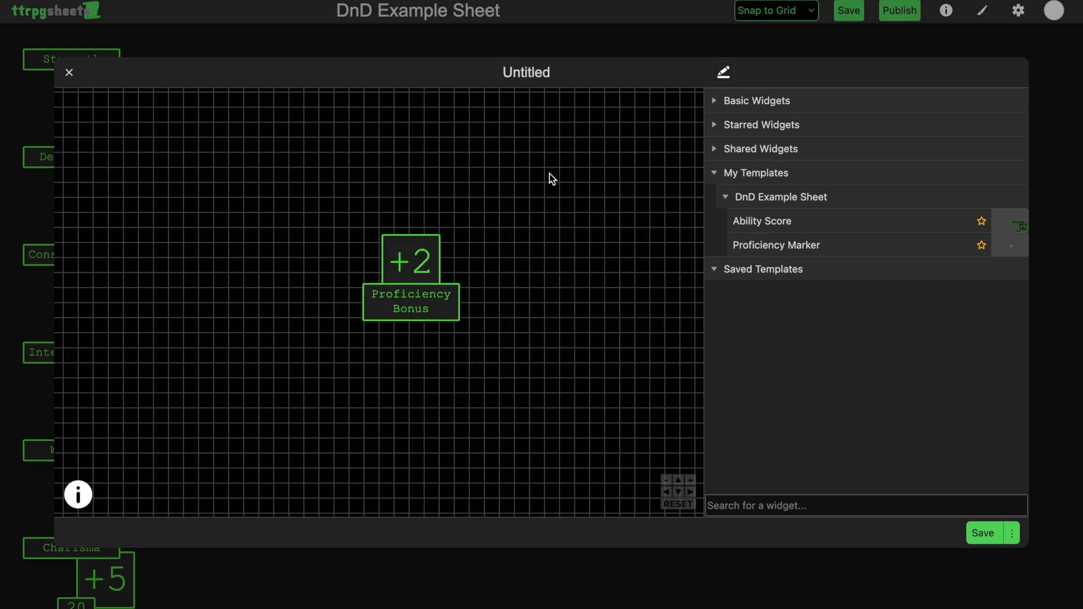
Name the new widget Proficiency Bonus.
left_click(723, 72)
type("Proficiency Bonus")
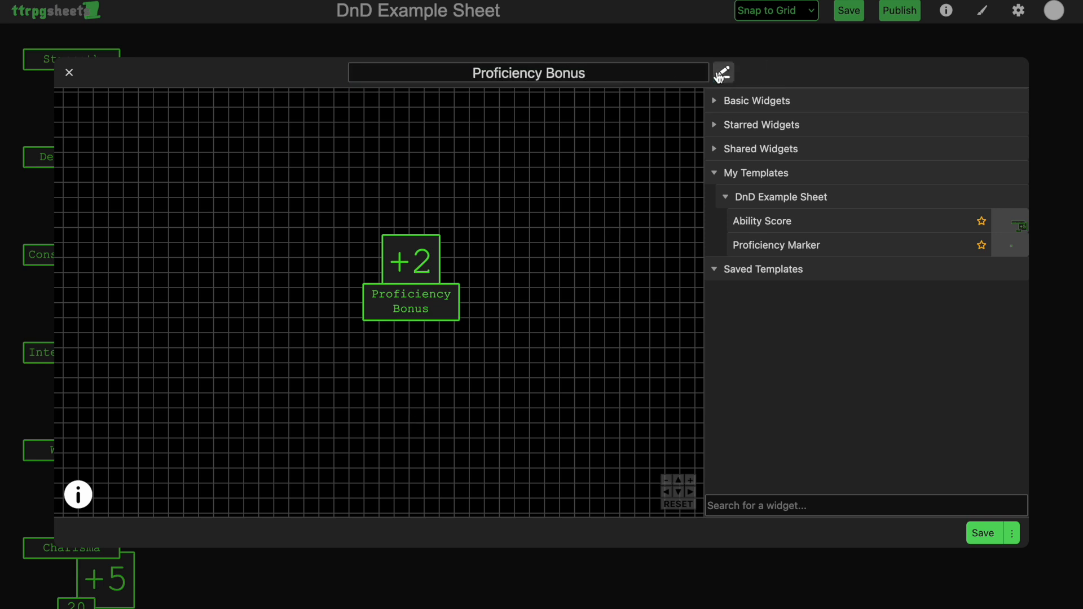
left_click(722, 74)
Assign the tag name PB to the +2 value in its automatic calculations, without adding a formula.
left_click(424, 255)
type("=")
left_click_drag(506, 186, 412, 205)
left_click(477, 230)
type("PB")
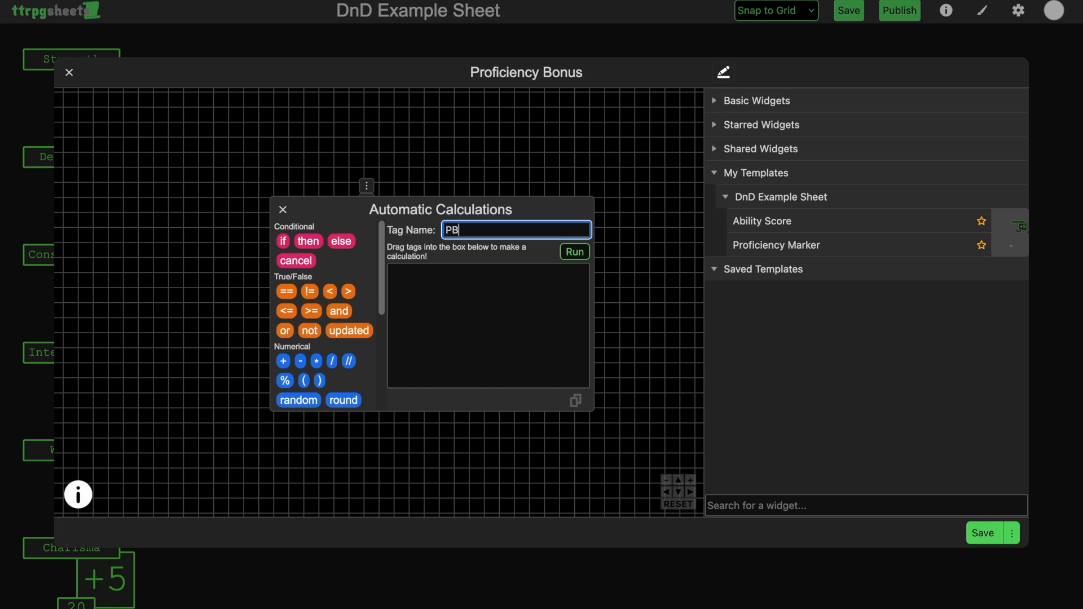
left_click(284, 210)
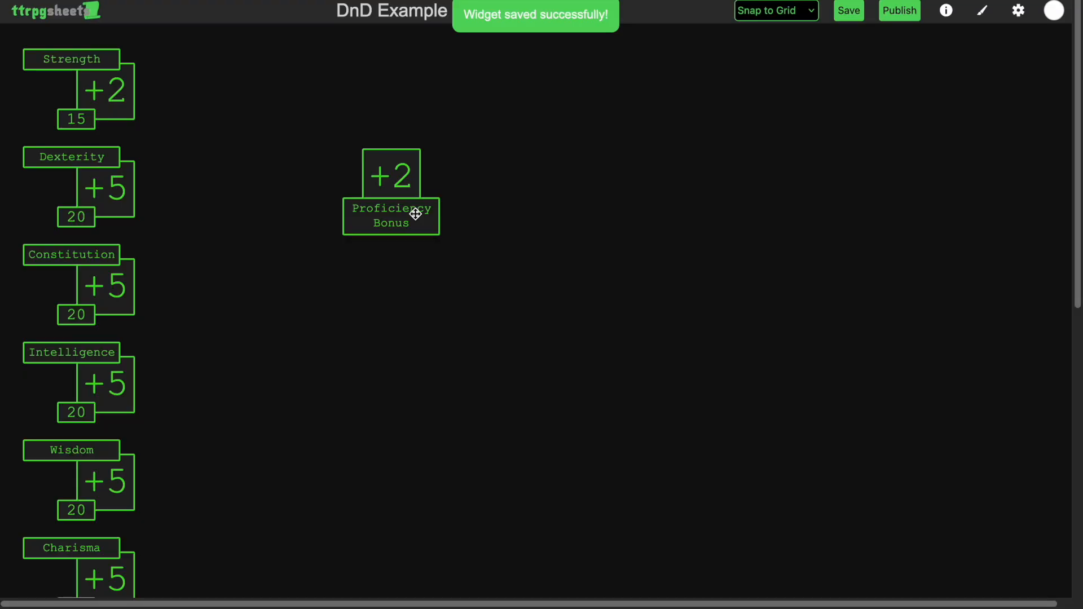
Move the Proficiency Bonus widget beside Strength on the sheet and start another new widget.
left_click_drag(416, 214, 255, 117)
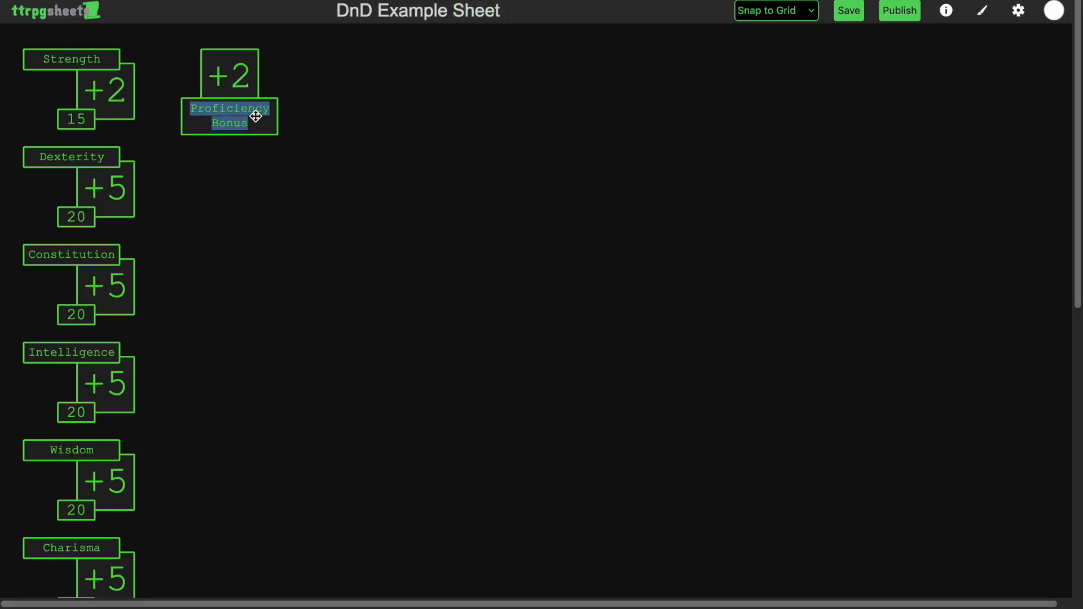
left_click(443, 146)
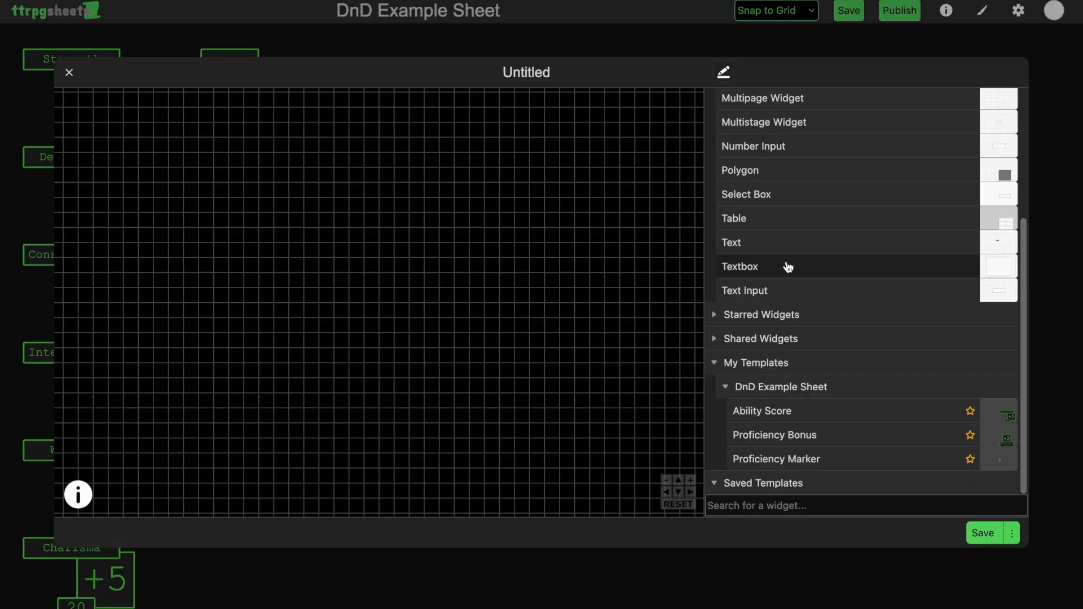
Add a Box widget to the canvas and give it a dark grey fill and green border.
scroll(788, 266, "up", 3)
left_click_drag(784, 126, 168, 211)
left_click_drag(188, 257, 236, 261)
mouse_move(199, 268)
left_click(133, 272)
left_click(149, 275)
left_click(206, 503)
left_click(246, 289)
left_click(199, 292)
left_click(236, 520)
left_click(245, 288)
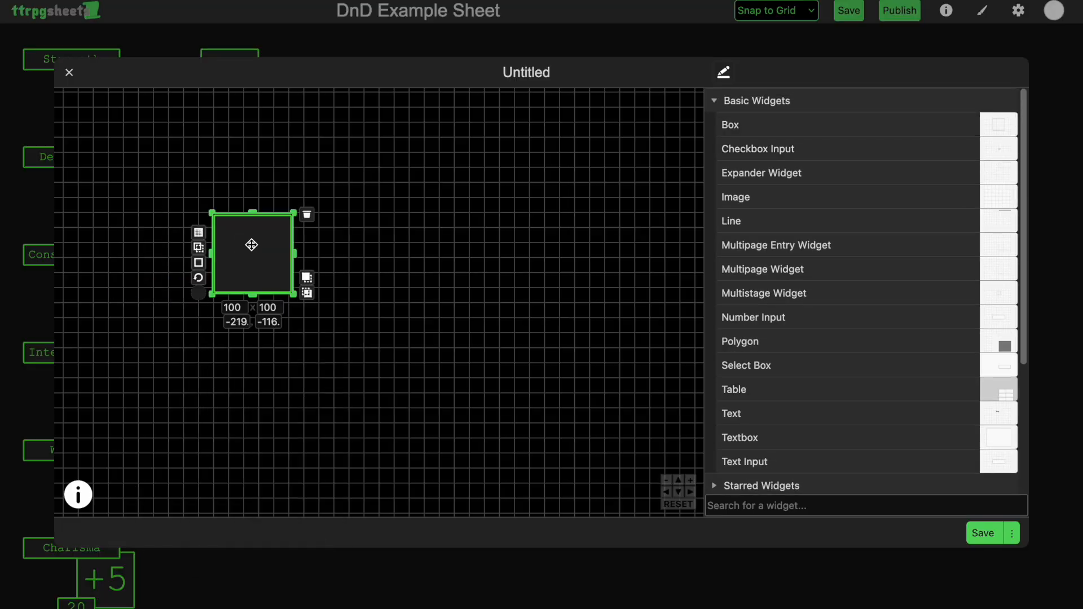
Move the box to the canvas's upper-left area and enlarge it into a tall panel.
left_click_drag(238, 242, 114, 142)
left_click_drag(171, 195, 281, 470)
left_click(451, 323)
Add a Text widget beside the panel reading Sleight of Hand, colour it green and widen it to fit.
left_click_drag(756, 416, 392, 273)
left_click_drag(415, 287, 362, 252)
double_click(408, 275)
type("Sleight of Hand")
mouse_move(377, 287)
left_click(295, 278)
left_click(361, 259)
left_click(336, 278)
left_click(336, 393)
left_click(294, 278)
left_click(350, 506)
left_click_drag(503, 287, 517, 289)
Add a Number Input below the Sleight of Hand text and style it with the sheet's green colour.
left_click_drag(754, 318, 544, 348)
left_click_drag(606, 364, 567, 358)
left_click(449, 351)
left_click(464, 354)
left_click(561, 342)
left_click(514, 369)
left_click(615, 348)
Set the number input's size to 35 by 17 and adjust its formatting.
double_click(529, 383)
type("35")
key("Tab")
type("17")
left_click(477, 346)
left_click(490, 388)
left_click(431, 346)
left_click(486, 284)
Enter +10 in the number input and place it directly right of the Sleight of Hand text.
left_click(554, 351)
type("+10")
left_click(622, 273)
left_click_drag(547, 350, 532, 281)
left_click_drag(447, 281, 505, 278)
left_click(557, 242)
left_click(545, 217)
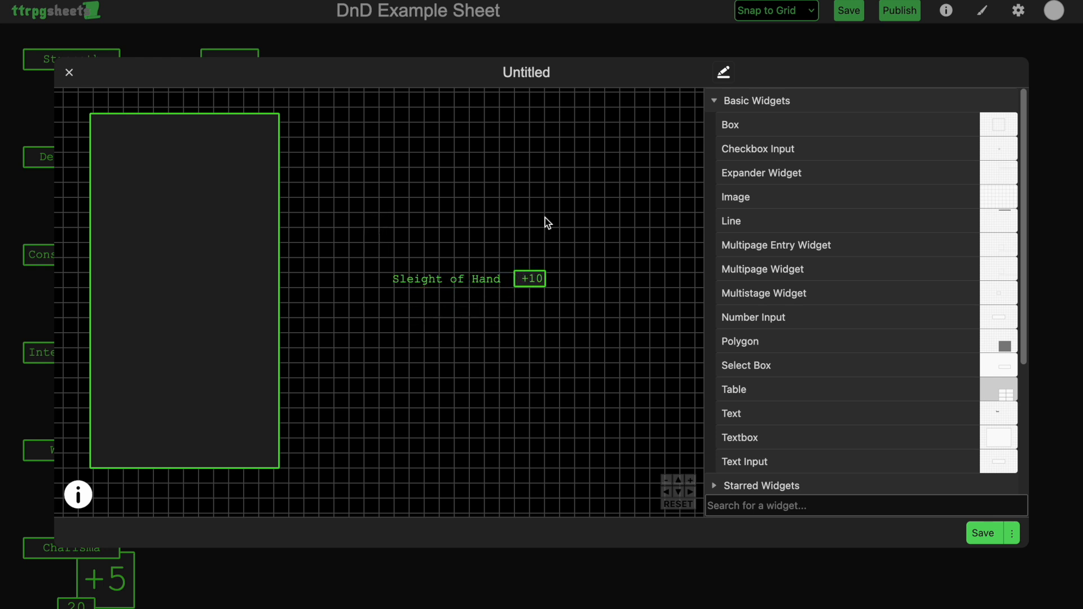
Place a Proficiency Marker left of the Sleight of Hand text and move the whole row to the panel's top.
scroll(807, 395, "down", 5)
mouse_move(805, 458)
left_mouse_down()
mouse_move(380, 297)
mouse_move(379, 278)
left_mouse_up()
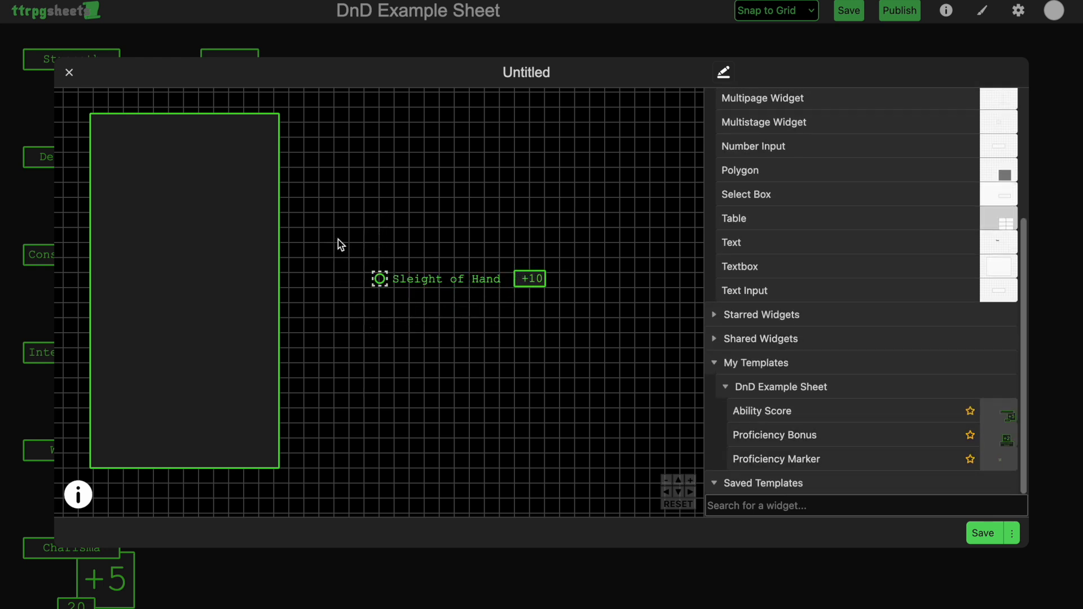
mouse_move(342, 243)
left_mouse_down()
mouse_move(559, 299)
mouse_move(581, 316)
mouse_move(570, 309)
left_mouse_up()
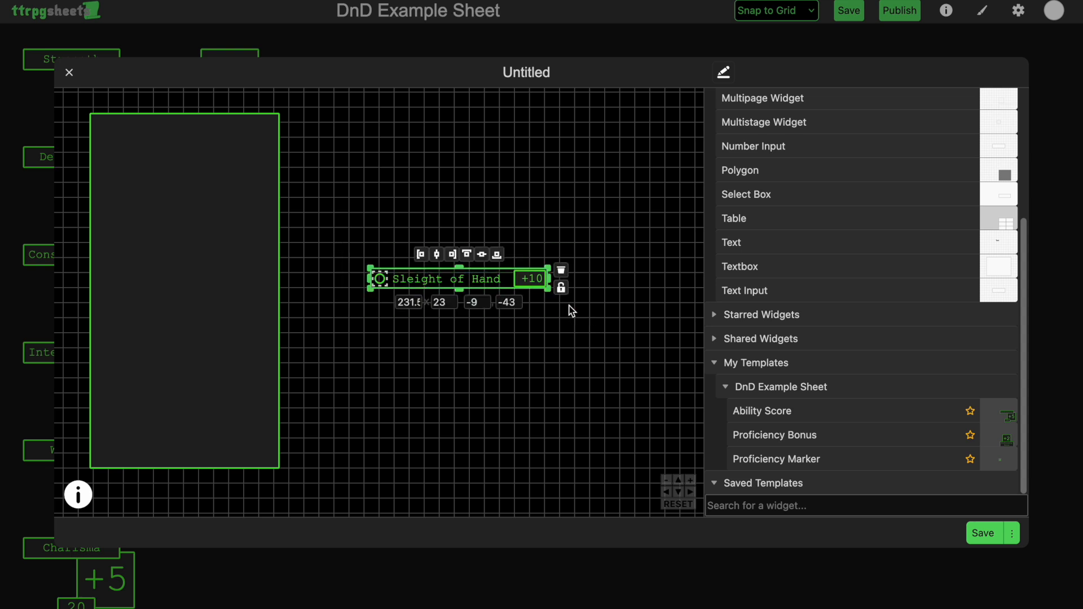
mouse_move(532, 278)
left_mouse_down()
mouse_move(261, 139)
mouse_move(259, 125)
left_mouse_up()
Narrow the panel to fit the skill row, adjust the row's alignment, and move both to the canvas centre.
left_click(251, 191)
left_click_drag(284, 291, 275, 291)
left_click(249, 128, "shift")
left_click(169, 128, "shift")
left_click(106, 128, "shift")
left_click_drag(159, 129, 154, 129)
left_click(430, 164)
left_click_drag(99, 110, 395, 193)
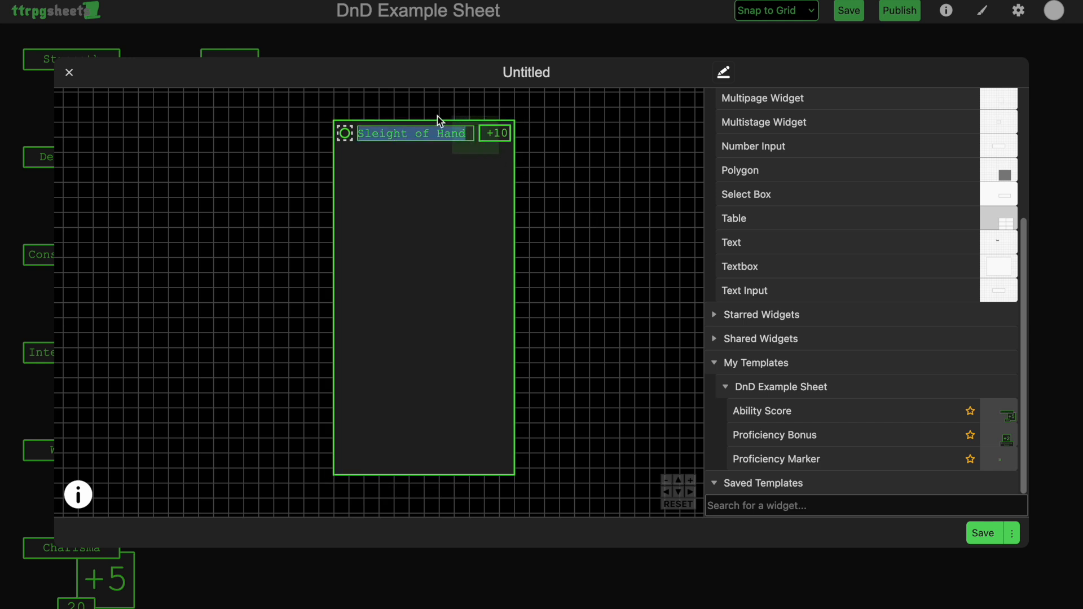
Duplicate the Sleight of Hand row twice, stacking the copies beneath the original to form three rows.
left_click(342, 133)
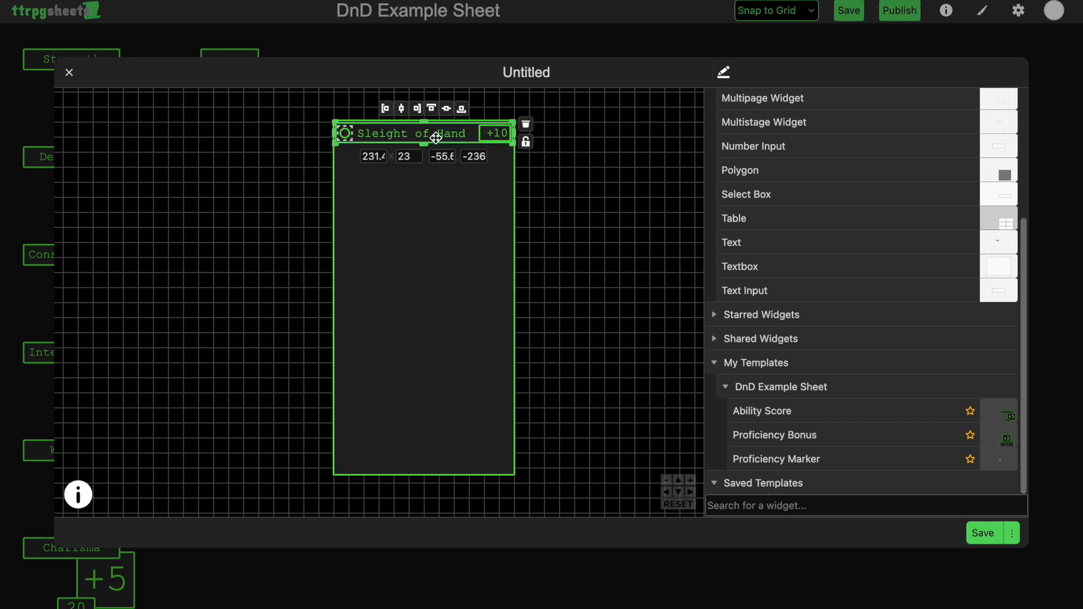
key("ctrl+v")
left_click(580, 160)
mouse_move(508, 140)
left_mouse_down()
mouse_move(496, 172)
mouse_move(338, 124)
mouse_move(497, 204)
left_mouse_up()
key("ctrl+v")
left_click(556, 172)
left_click(345, 173)
left_click(333, 144)
left_click(297, 145)
Copy the three skill rows and place the copies directly beneath them to form six rows.
left_click(641, 220)
key("ctrl+c")
key("ctrl+v")
left_click(573, 211)
left_click_drag(500, 253, 347, 189)
left_click(579, 188)
Copy all six skill rows and place the copies directly below to form twelve rows.
left_click_drag(495, 258, 340, 128)
key("ctrl+c")
key("ctrl+v")
left_click_drag(480, 219, 483, 339)
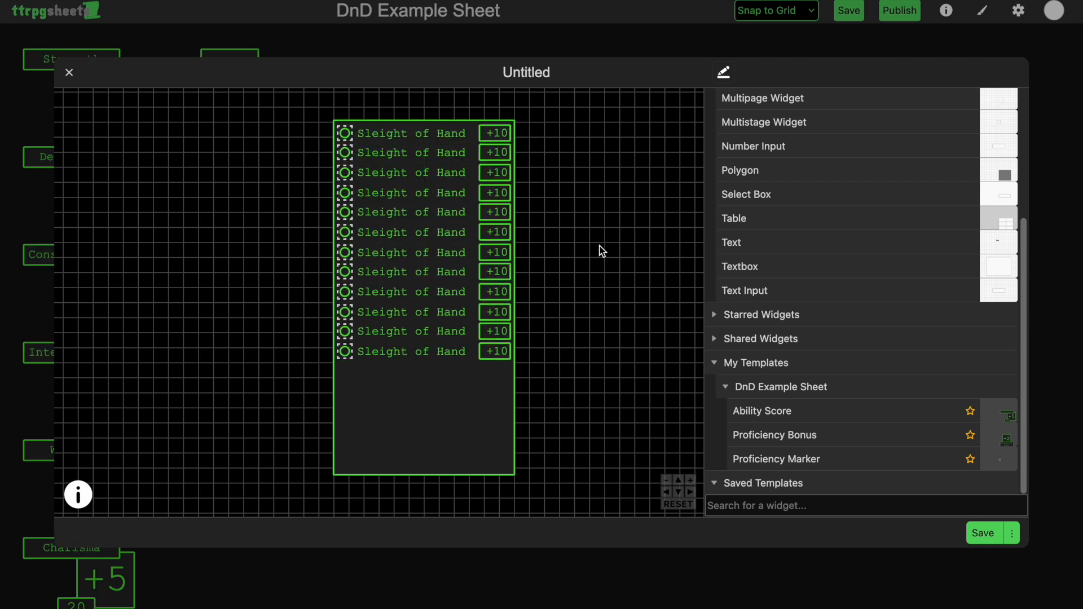
left_click(600, 249)
Extend the panel downward and paste six more skill rows beneath the existing ones to form eighteen rows.
left_click(433, 454)
left_click_drag(424, 477, 421, 507)
key("ctrl+v")
left_click_drag(496, 159, 492, 393)
left_click_drag(606, 361, 495, 278)
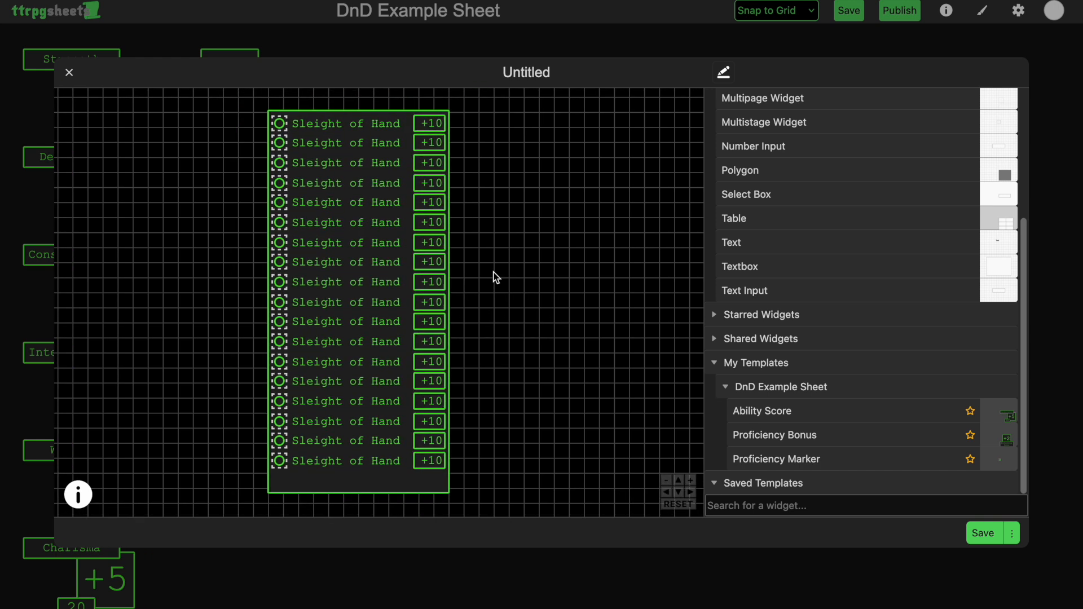
Rename the first four skill rows Acrobatics, Animal Handling, Arcana and Athletics.
left_click(336, 123)
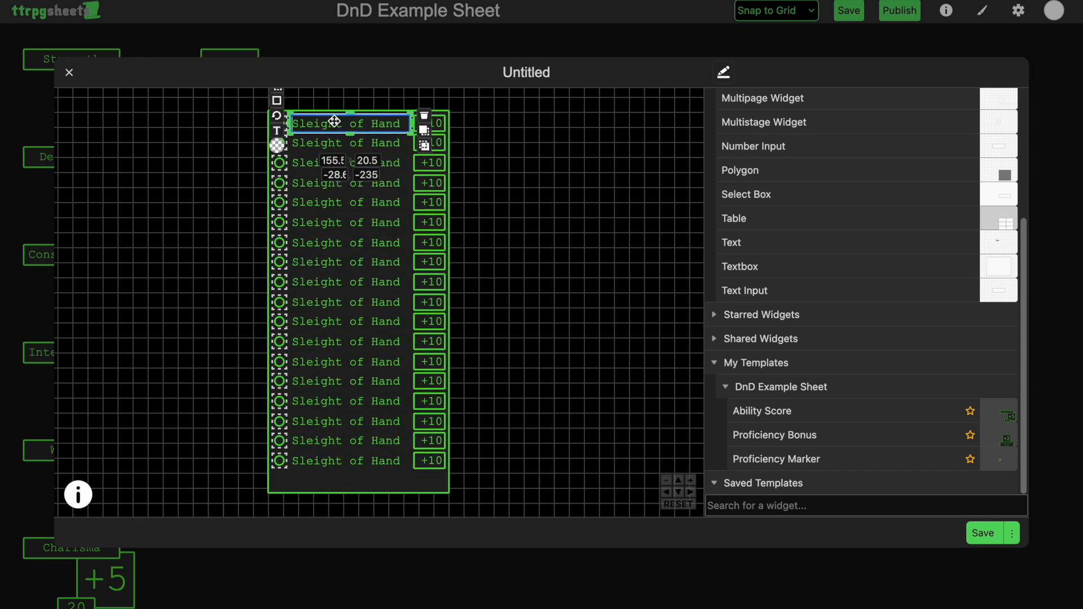
double_click(350, 126)
type("Acro")
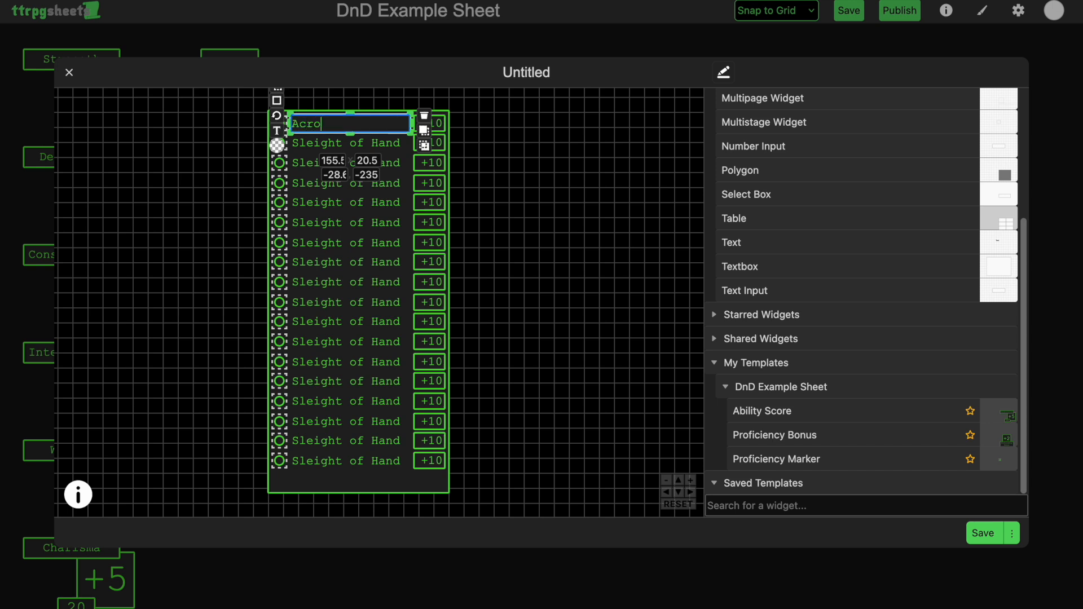
type("batics")
key("Tab")
type("Animal Handling")
key("Tab")
type("Arcana")
key("Tab")
type("Athletics")
key("Tab")
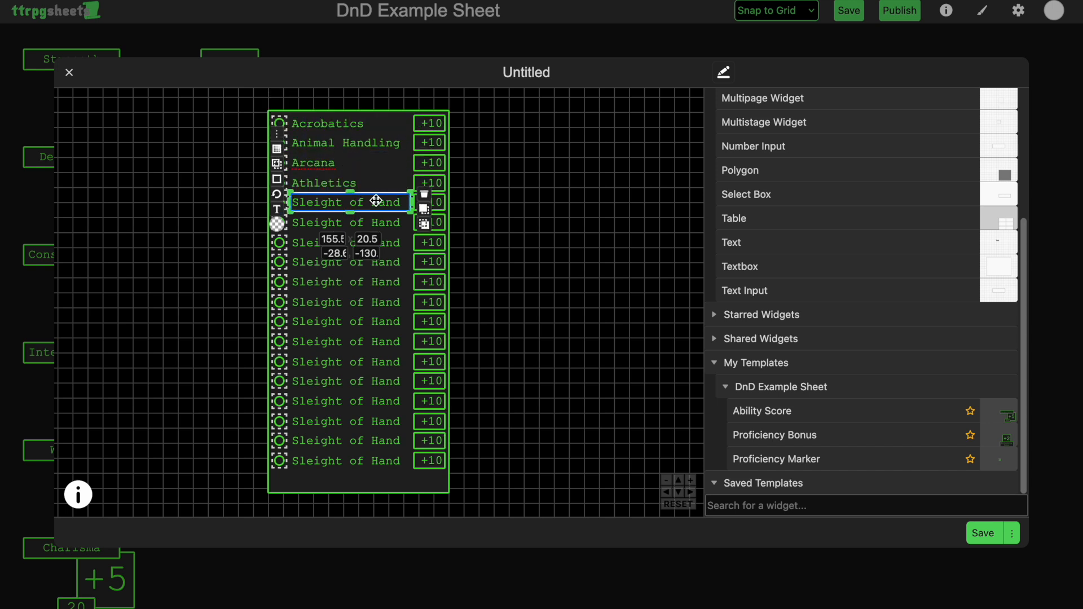
Rename the fifth to tenth skill rows Deception, History, Insight, Intimidation, Investigation and Medicine.
type("Deception")
key("Tab")
type("History")
key("Tab")
type("Insight")
key("Tab")
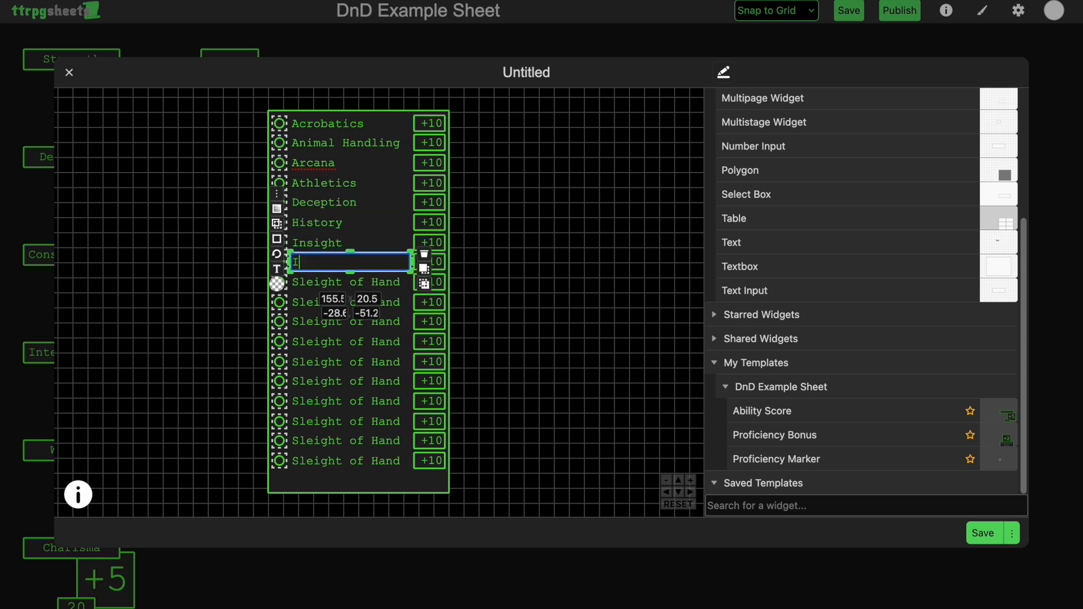
type("Intimidation")
key("Tab")
type("Investigation")
key("Tab")
type("Medicine")
key("Tab")
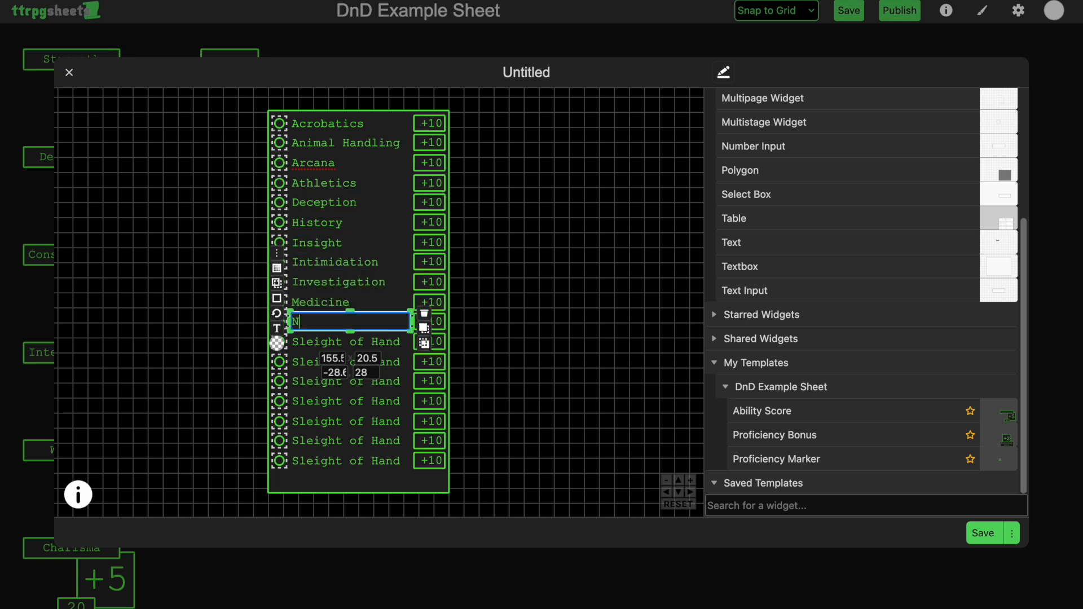
Rename the eleventh to fourteenth skill rows Nature, Perception, Performance and Persuasion.
type("Nature")
key("Tab")
type("Perception")
key("Tab")
key("shift+Tab")
key("Tab")
type("Performance")
key("Tab")
type("Persuasion")
key("Tab")
Rename the fifteenth row Religion, keep the Sleight of Hand row, and rename the last two rows Stealth and Survival.
type("Religion")
key("Tab")
key("Tab")
type("Stealth")
key("Tab")
type("Survival")
Shorten the skills panel so its lower edge sits just beneath the Survival row.
left_click_drag(545, 411, 614, 332)
left_click(423, 405)
left_click_drag(424, 413, 424, 398)
left_click_drag(587, 339, 398, 415)
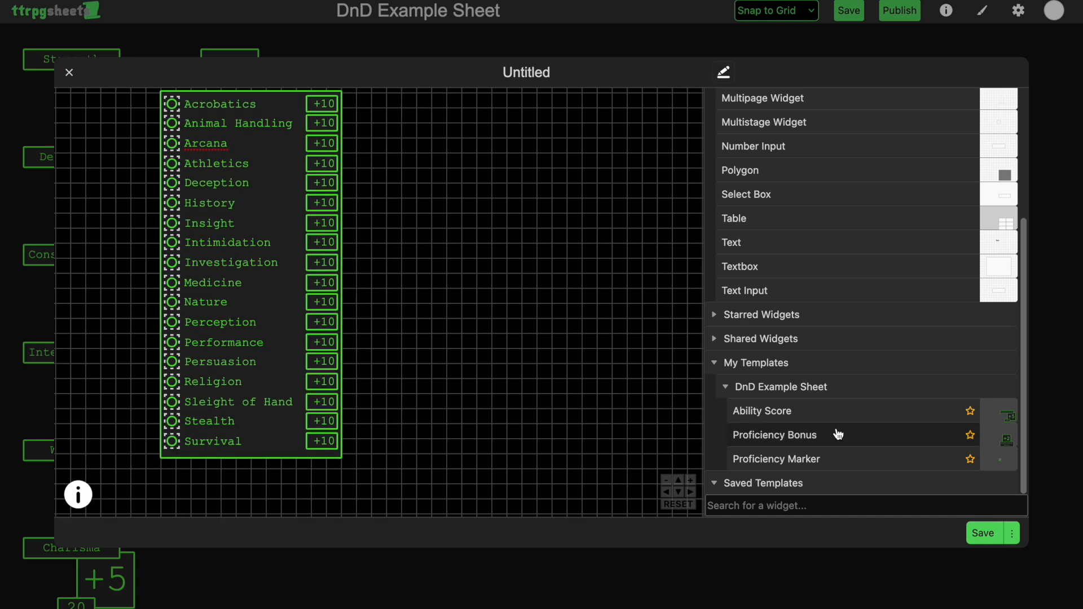
Reuse the Proficiency Bonus template's label box as a "Skills" label centred on the panel's lower edge.
left_click_drag(775, 435, 542, 288)
left_click_drag(545, 324, 259, 478)
key("super+a")
type("Skills")
left_click(446, 438)
left_click_drag(434, 425, 588, 357)
left_click_drag(576, 253, 501, 348)
Name the widget Skills, save it, and place it on the sheet beneath the Proficiency Bonus widget.
left_click(599, 68)
type("Skills")
left_click(983, 533)
left_click_drag(583, 340, 268, 250)
left_click(515, 151)
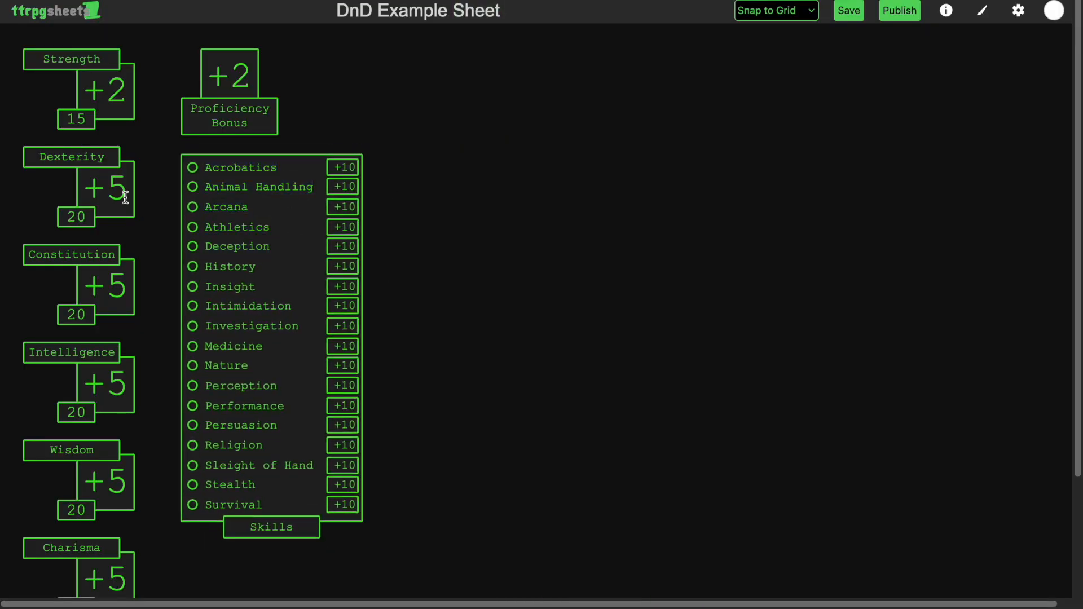
left_click(194, 169)
Edit the Strength widget to give its modifier box the calculation tag str_bonus, and save it.
right_click(112, 86)
left_click(158, 178)
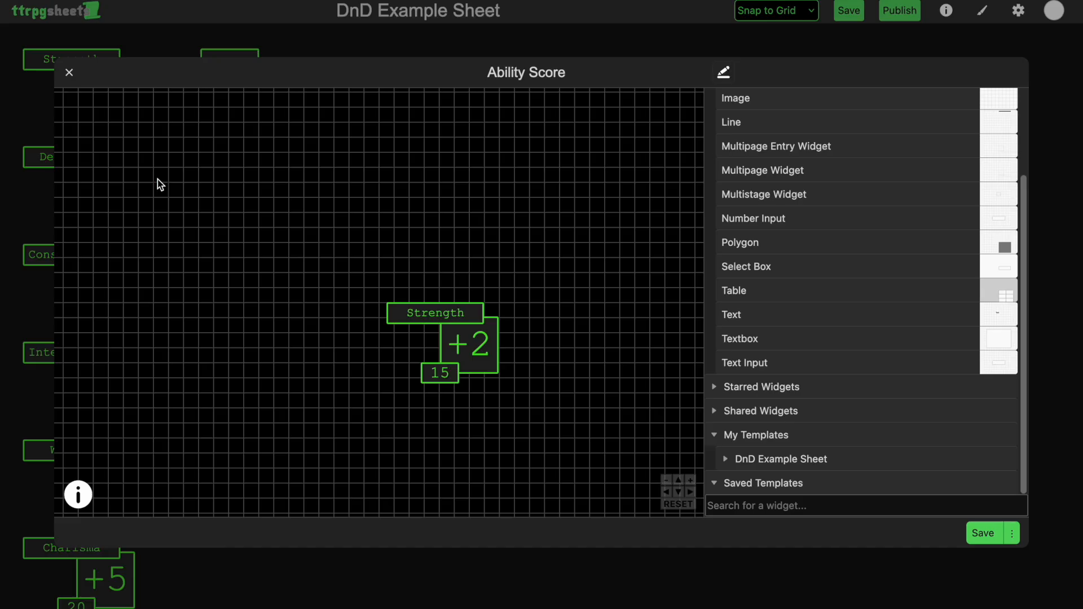
left_click(435, 378)
left_click(486, 335)
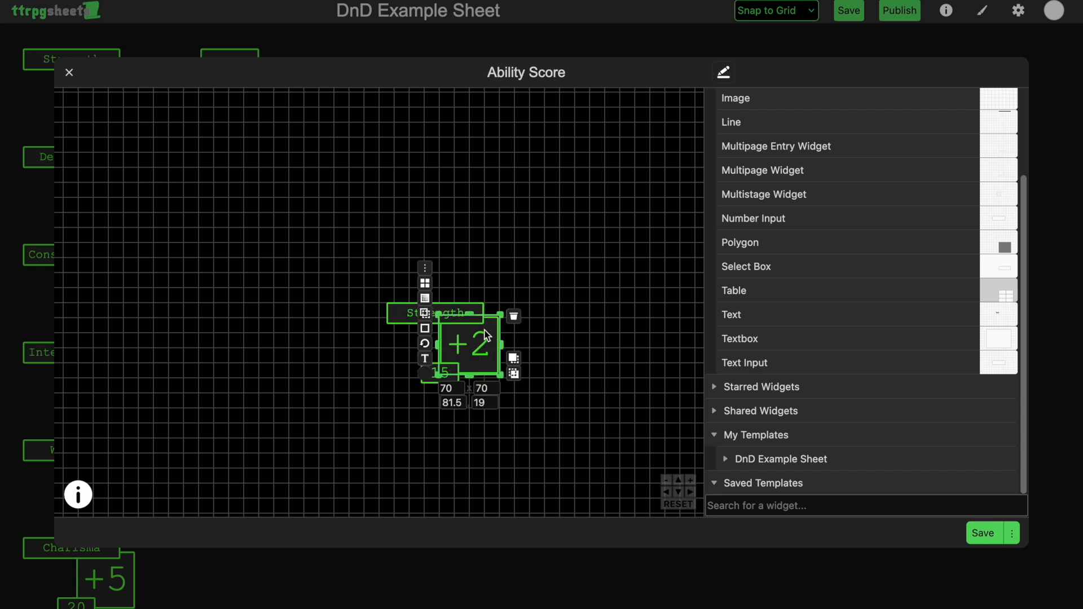
left_click(426, 268)
left_click_drag(544, 268, 261, 193)
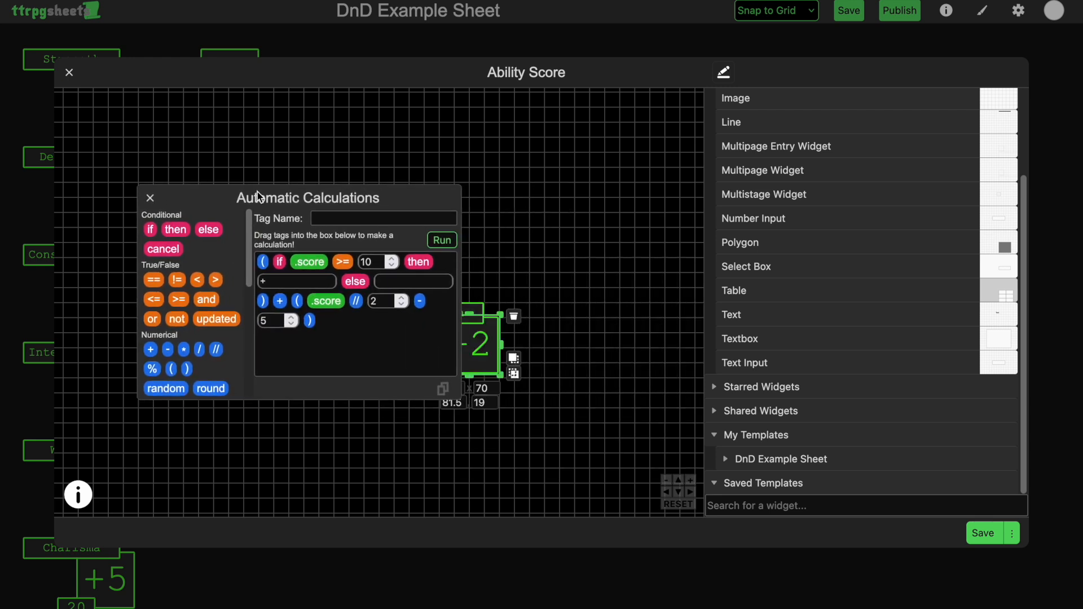
left_click(323, 217)
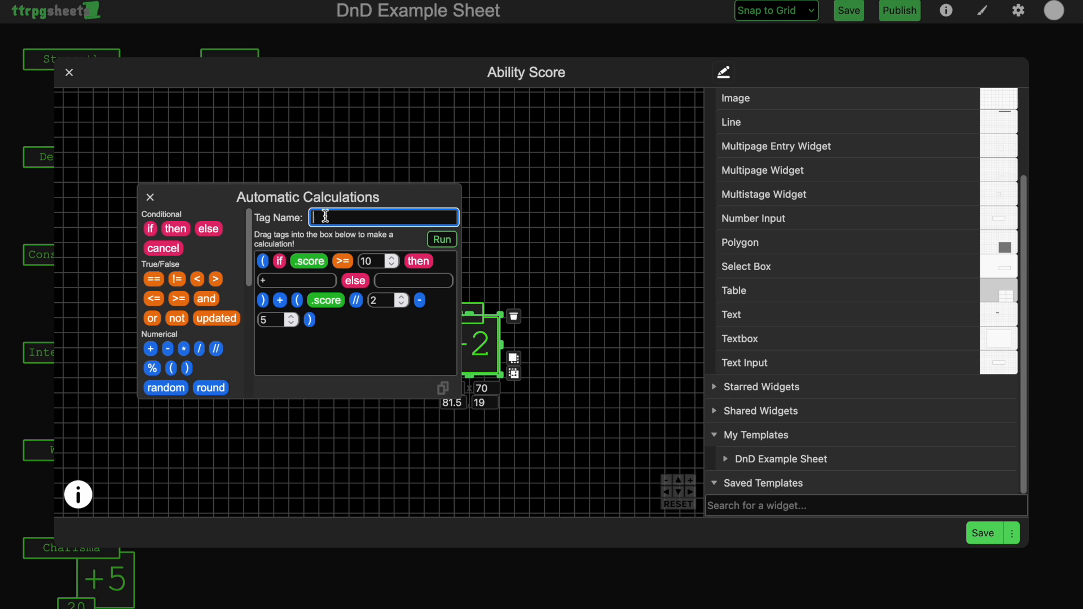
type("str_bonus")
scroll(186, 311, "down", 5)
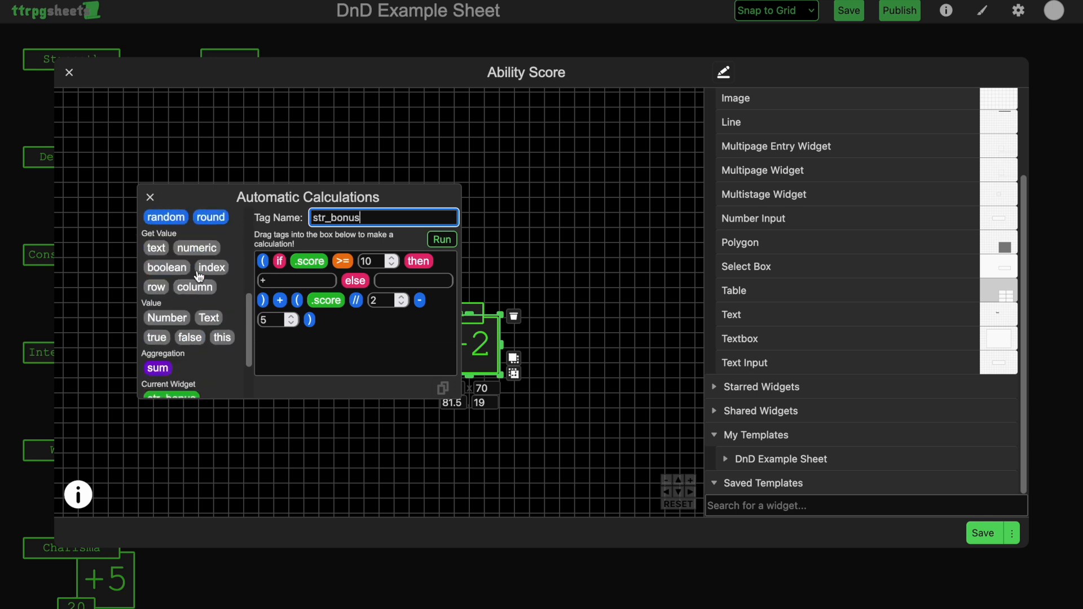
left_click(150, 197)
left_click(982, 533)
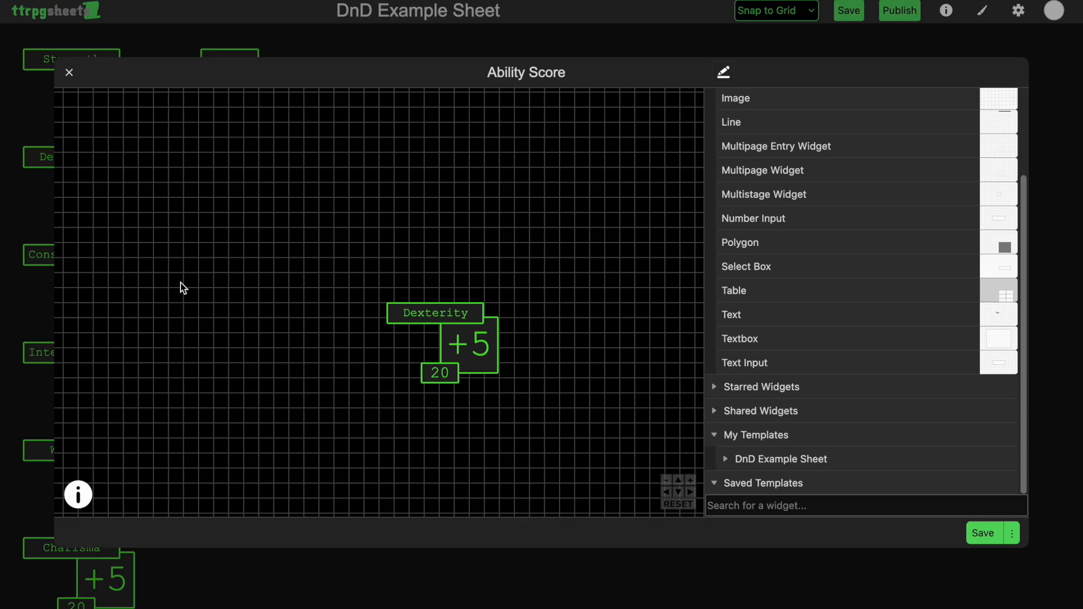
Tag the Dexterity modifier as dex_bonus and the Constitution modifier as con_bonus, saving each widget.
type("dex_bonus")
left_click(1013, 533)
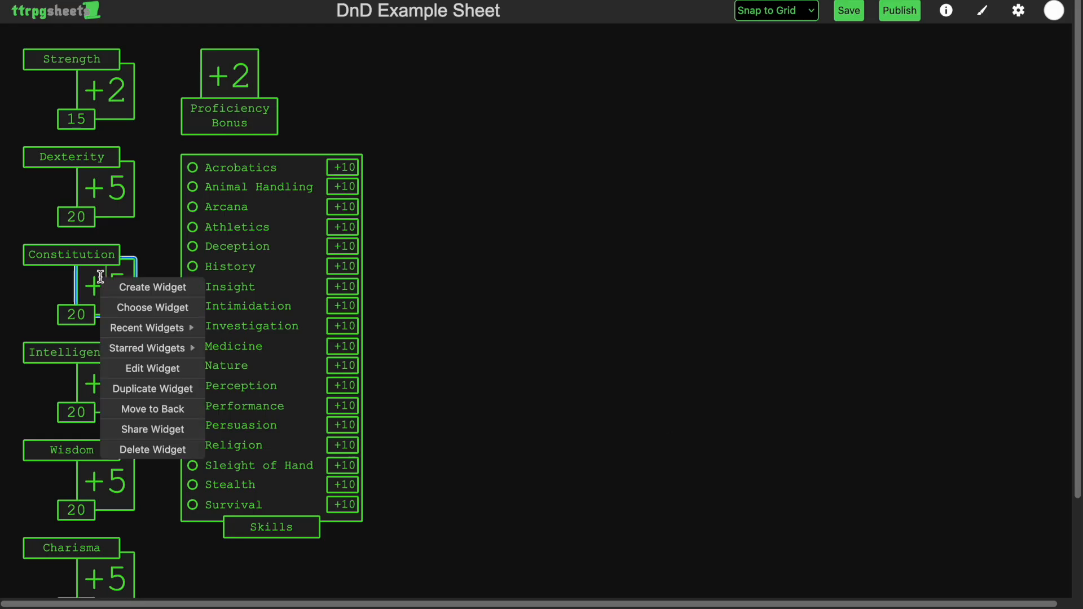
left_click(150, 367)
type("con_bonus")
left_click(1012, 533)
left_click(1003, 459)
Edit the Intelligence widget to tag its modifier box as int_bonus, and save it.
right_click(108, 389)
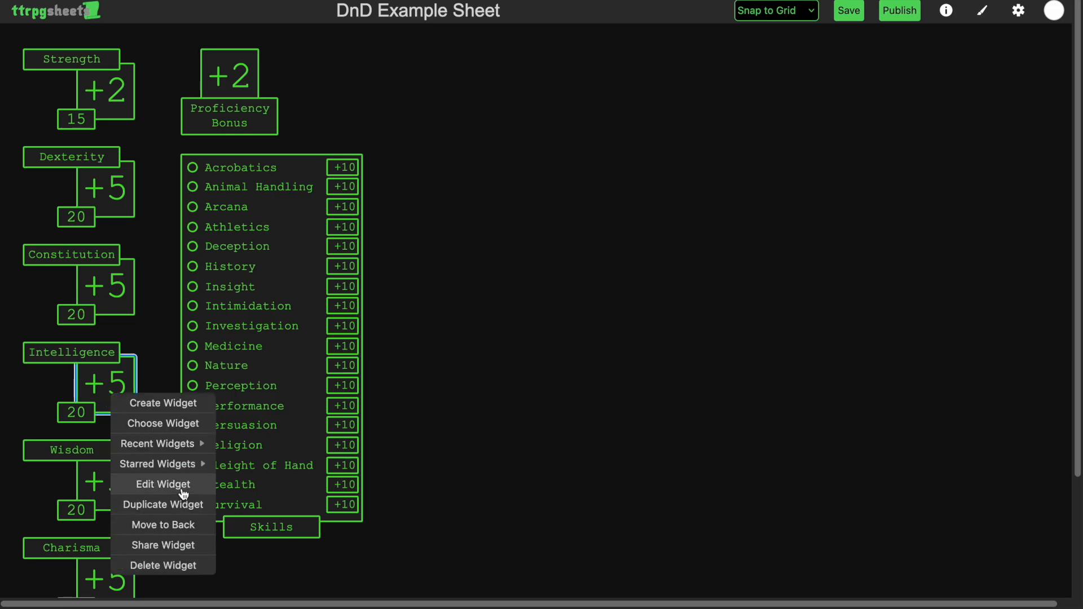
left_click(181, 490)
left_click(469, 344)
left_click(426, 277)
left_click_drag(536, 237, 435, 204)
left_click(471, 223)
type("int_bonus")
left_click(291, 203)
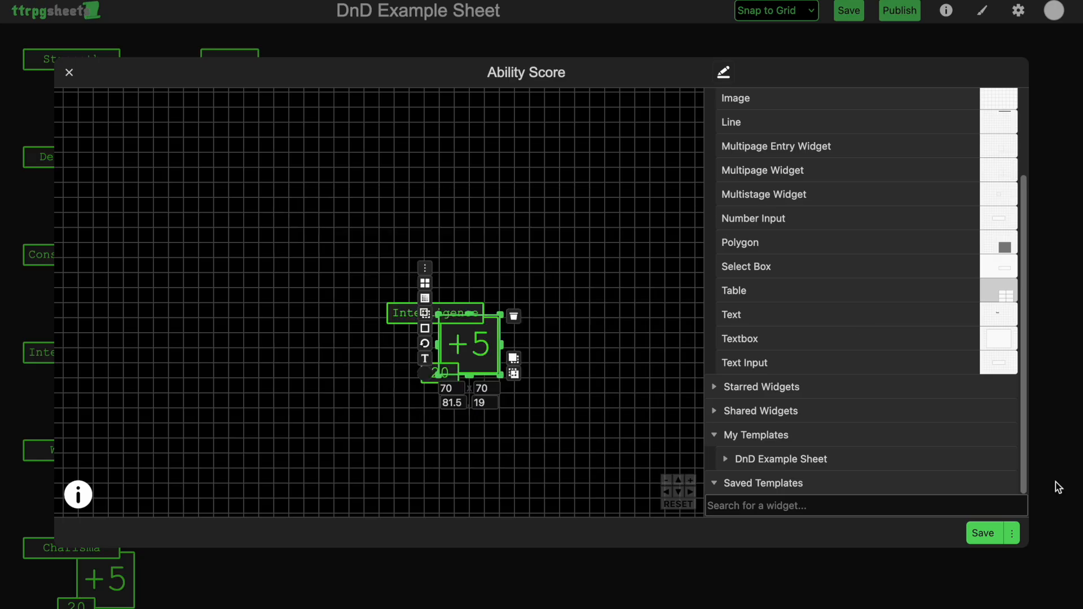
left_click(1012, 533)
left_click(1003, 458)
Edit the Wisdom widget to tag its modifier box as wis_bonus, and save it.
right_click(105, 473)
left_click(150, 573)
left_click(469, 344)
left_click(426, 273)
left_click_drag(577, 272, 412, 241)
left_click(462, 263)
type("wis_bonus")
left_click(1012, 534)
left_click(1002, 458)
Edit the Charisma widget to tag its modifier box as cha_bonus, and save it.
right_click(115, 568)
scroll(169, 541, "down", 3)
left_click(195, 468)
left_click(469, 343)
left_click(425, 276)
left_click(463, 290)
type("cha_bonus")
left_click(269, 271)
left_click(1012, 533)
left_click(1002, 460)
Open the Skills widget for editing.
scroll(449, 217, "up", 3)
right_click(278, 217)
left_click(331, 308)
left_click_drag(497, 260, 429, 191)
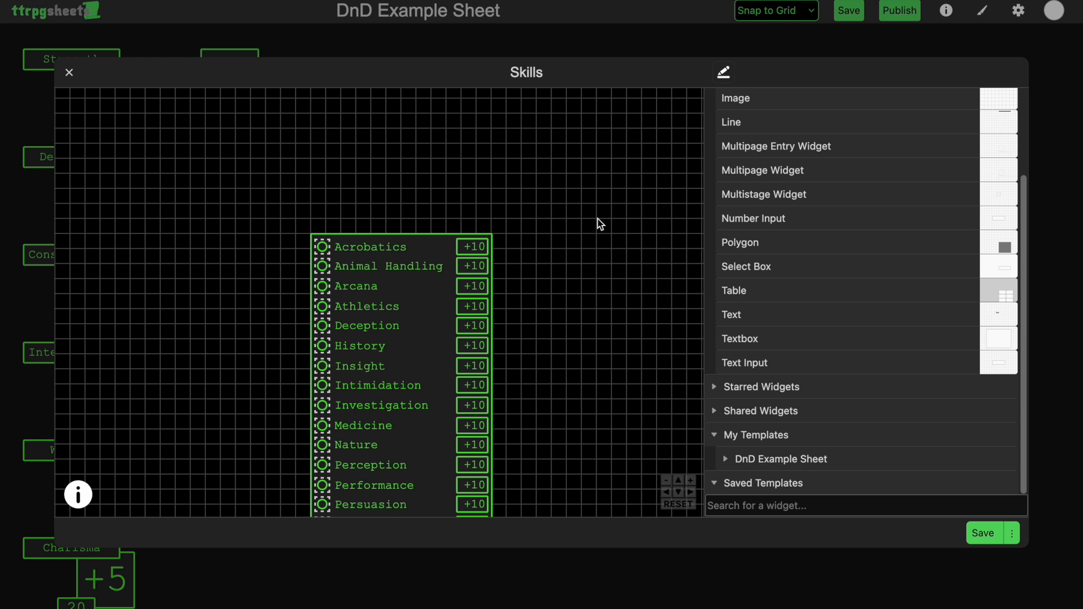
Tag the proficiency marker beside Acrobatics as .acro_bonus.
left_click(330, 257)
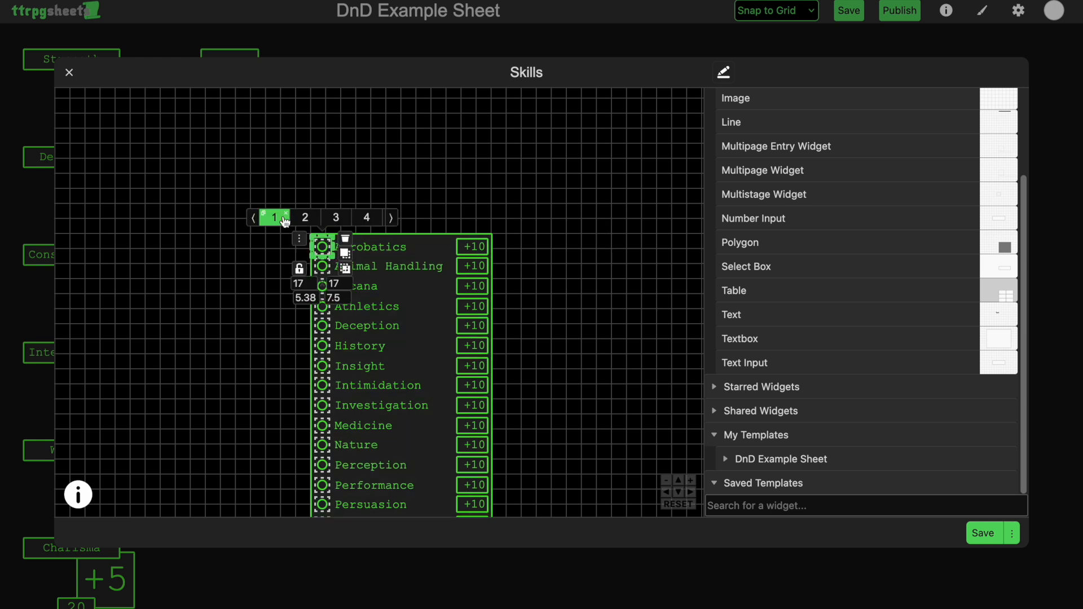
left_click(299, 239)
left_click(509, 263)
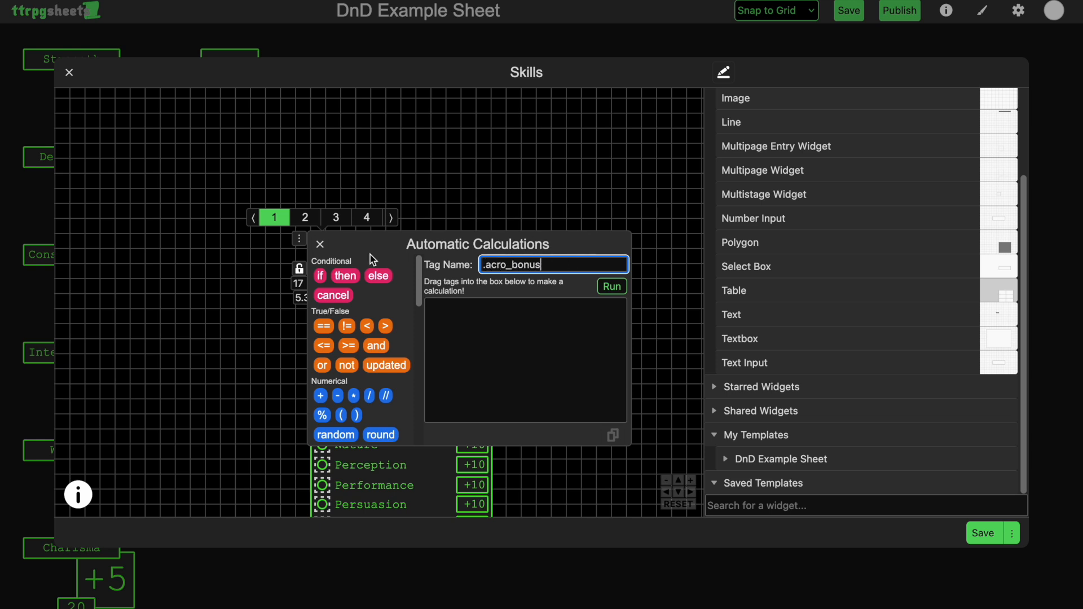
left_click(320, 244)
left_click(561, 195)
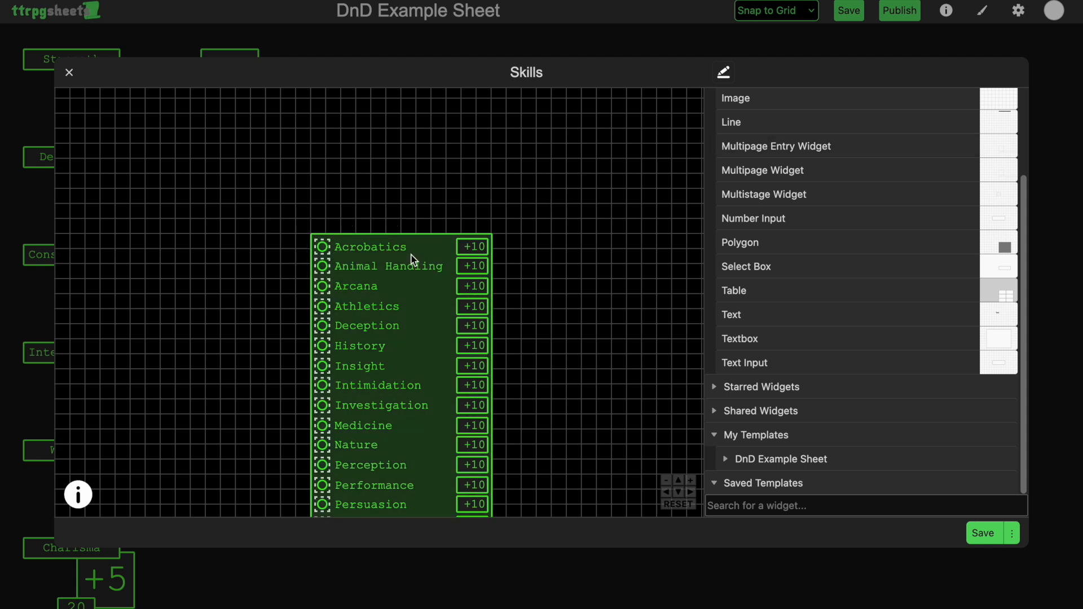
Set the calculation tag of the Acrobatics proficiency marker to .acro_prof.
left_click(327, 256)
left_click(299, 239)
left_click(551, 265)
key("BackSpace")
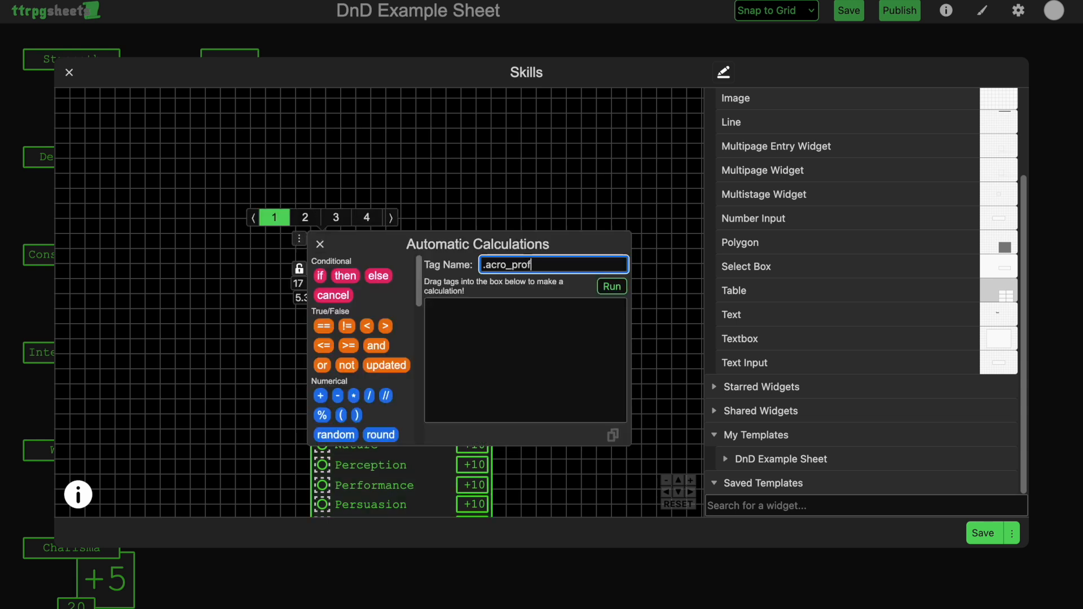
left_click(320, 244)
left_click(568, 224)
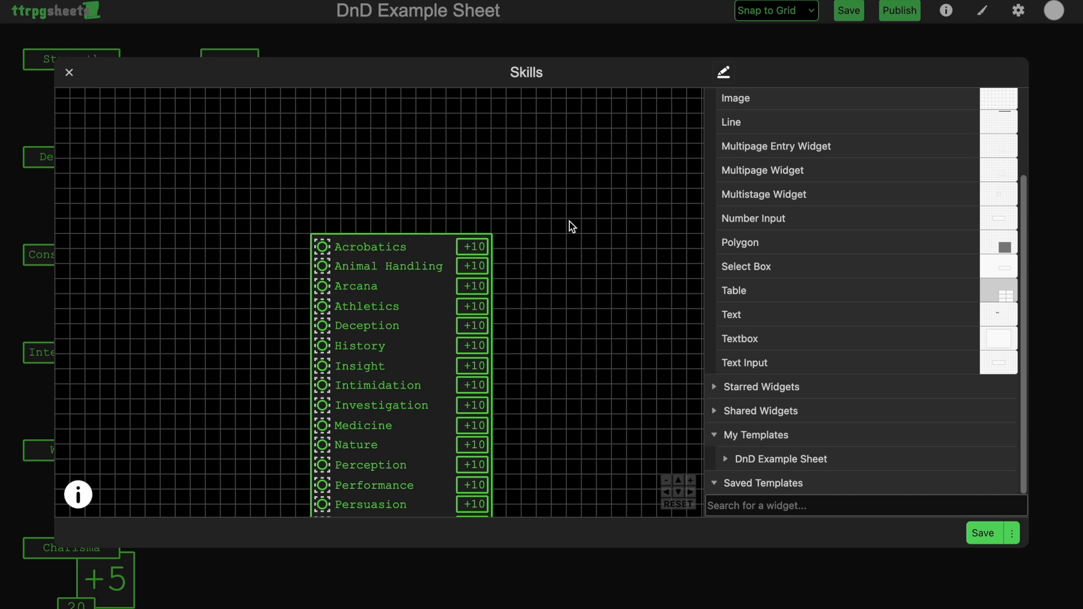
Add a table of one column and four rows beside the skills panel, sized about 63.5 by 120.5.
left_click_drag(709, 291, 207, 236)
left_click(220, 271)
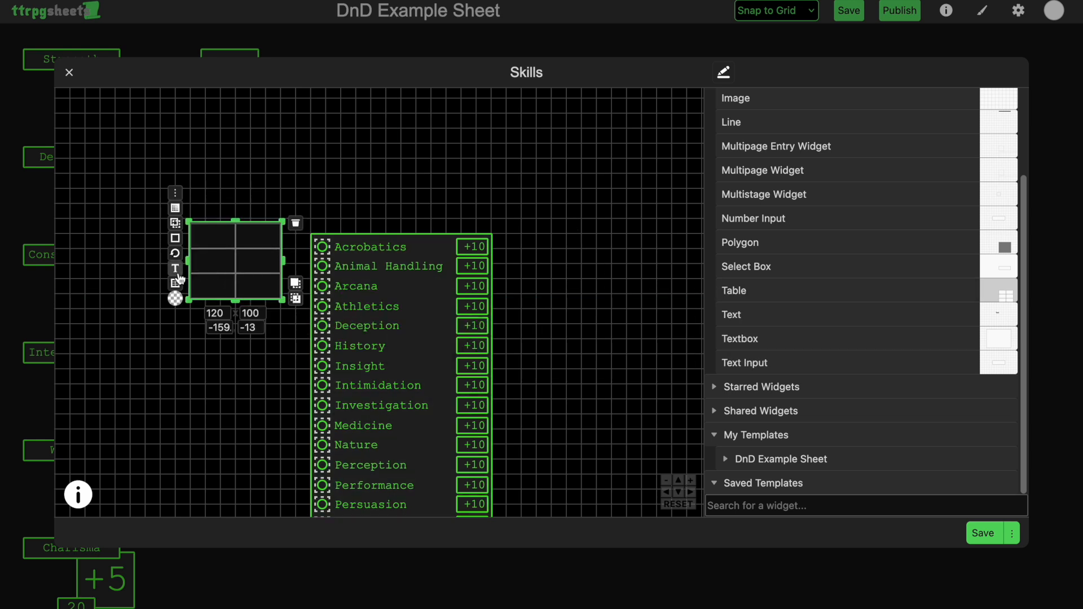
left_click(176, 283)
left_click(126, 239)
left_click(160, 247)
left_click_drag(282, 300, 239, 316)
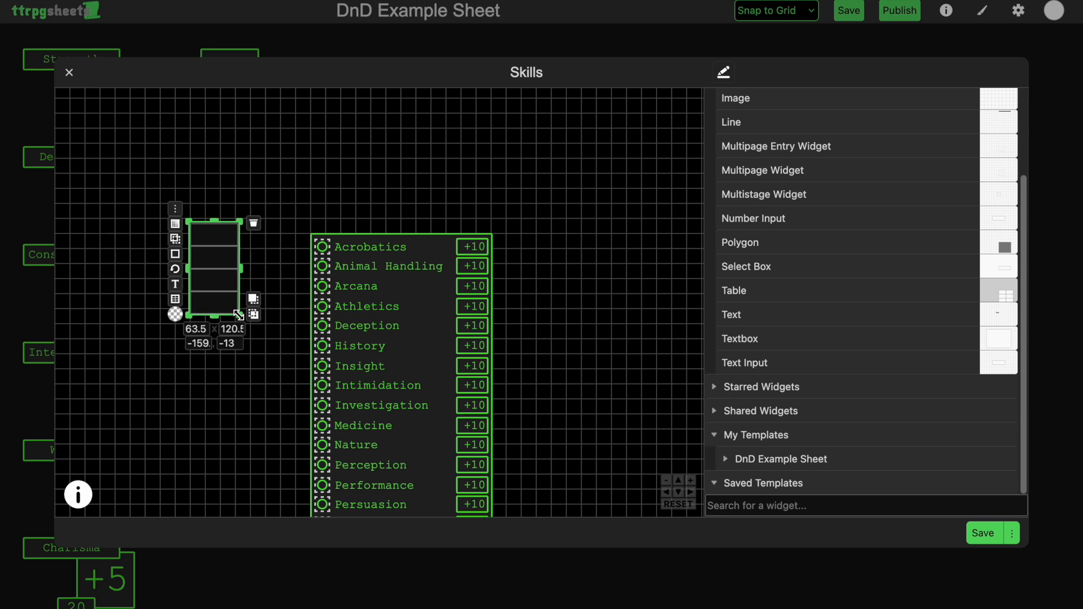
Enter 0 in the table's first cell and run the calculation PB in the second cell.
left_click(212, 235)
type("0")
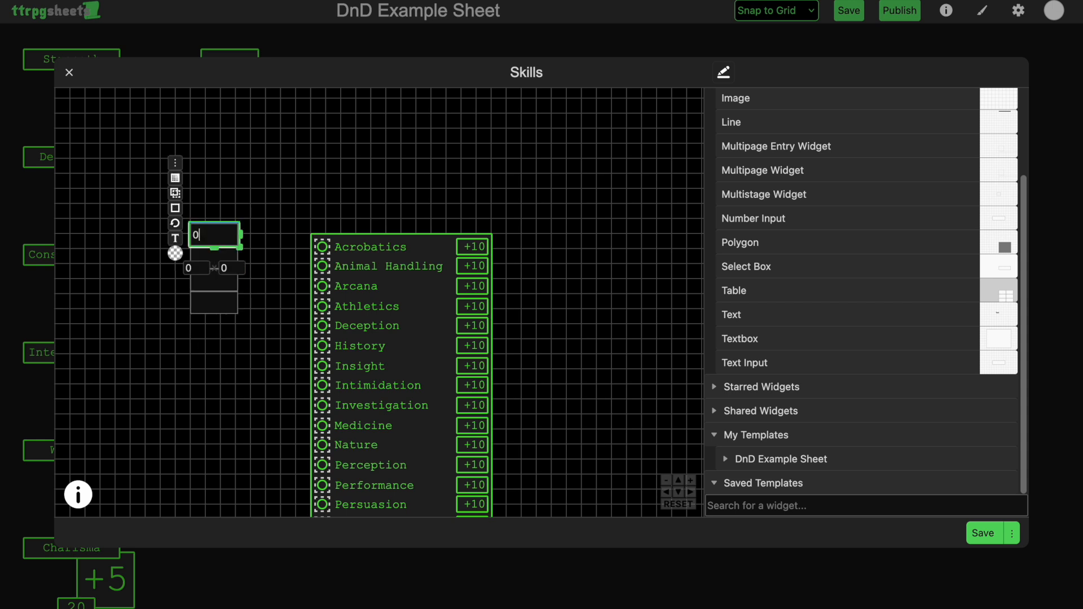
left_click(227, 256)
left_click(220, 255)
left_click(219, 255)
left_click(176, 186)
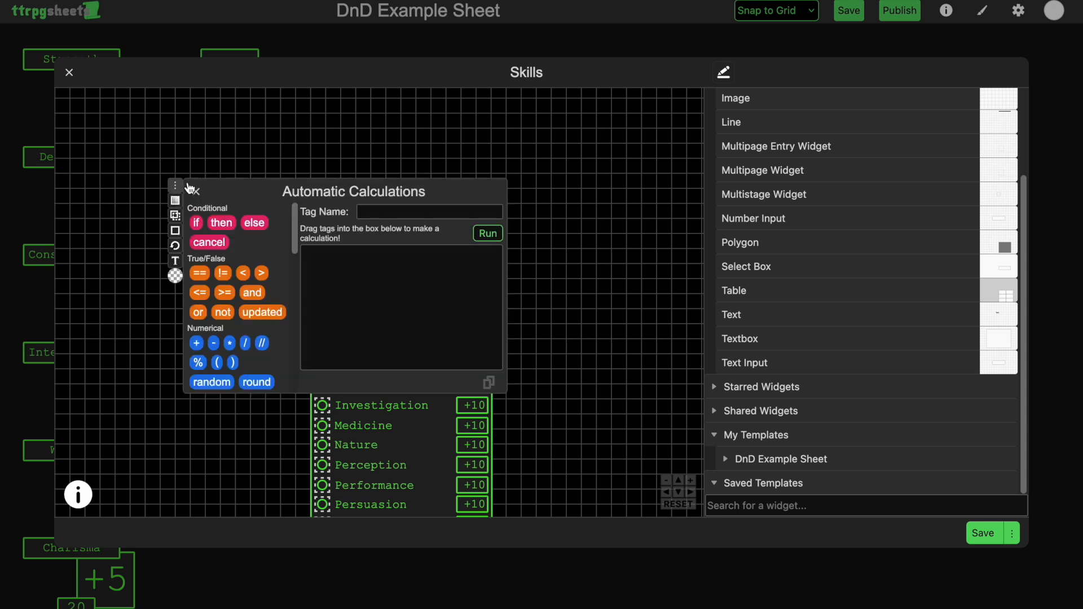
left_click(399, 213)
type("PB")
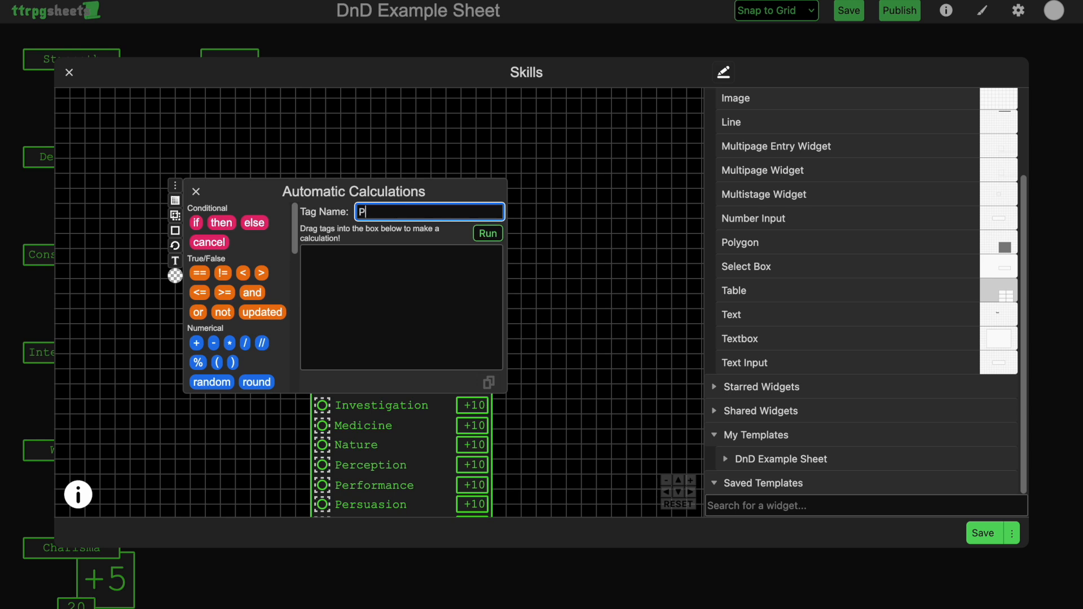
left_click(397, 299)
type("PB")
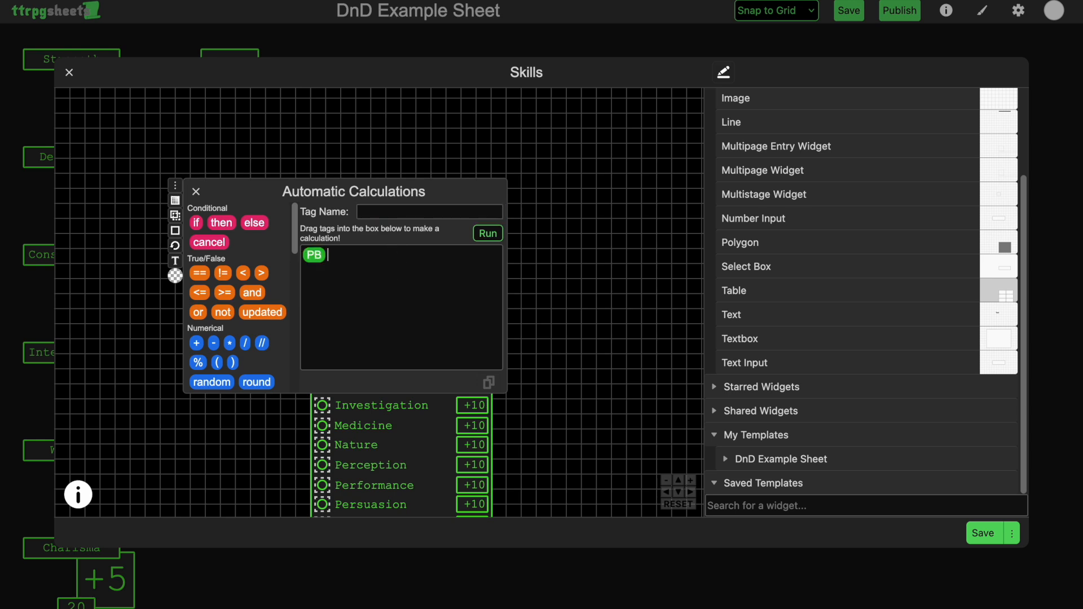
left_click(487, 234)
left_click(196, 192)
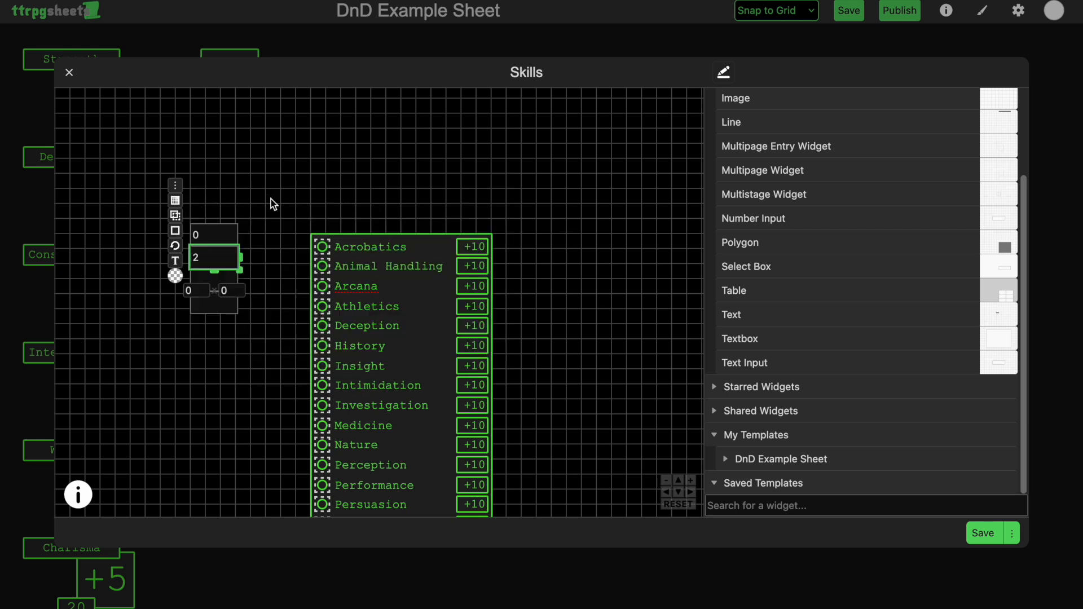
Give the table's third cell the calculation PB*2 and run it.
left_click(229, 276)
left_click(176, 209)
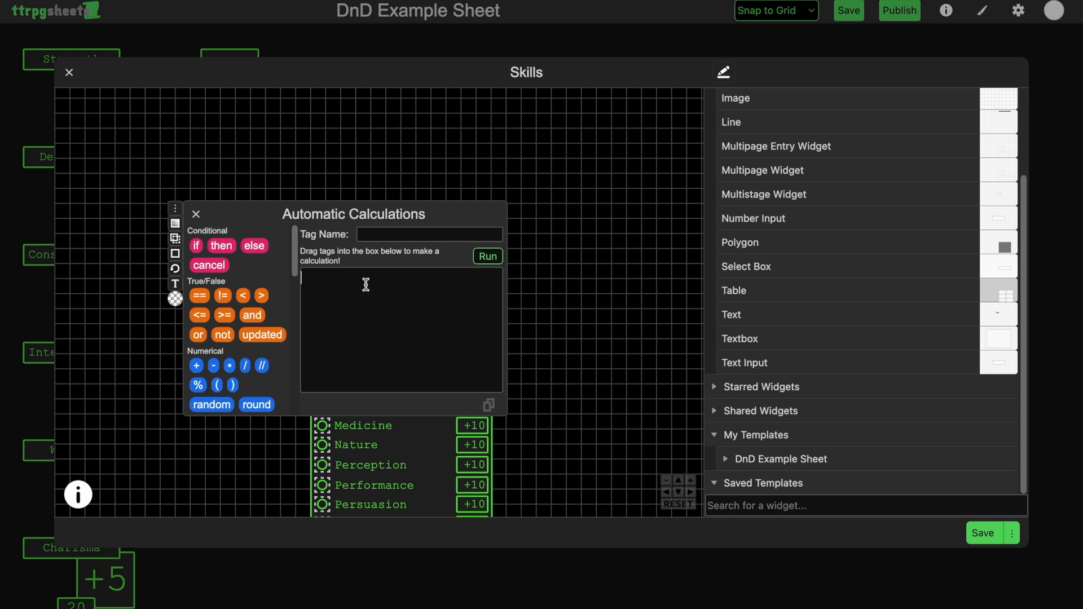
type("PB*2")
left_click(489, 258)
left_click(197, 214)
Give the table's fourth cell the calculation PB//2 and run it.
left_click(226, 299)
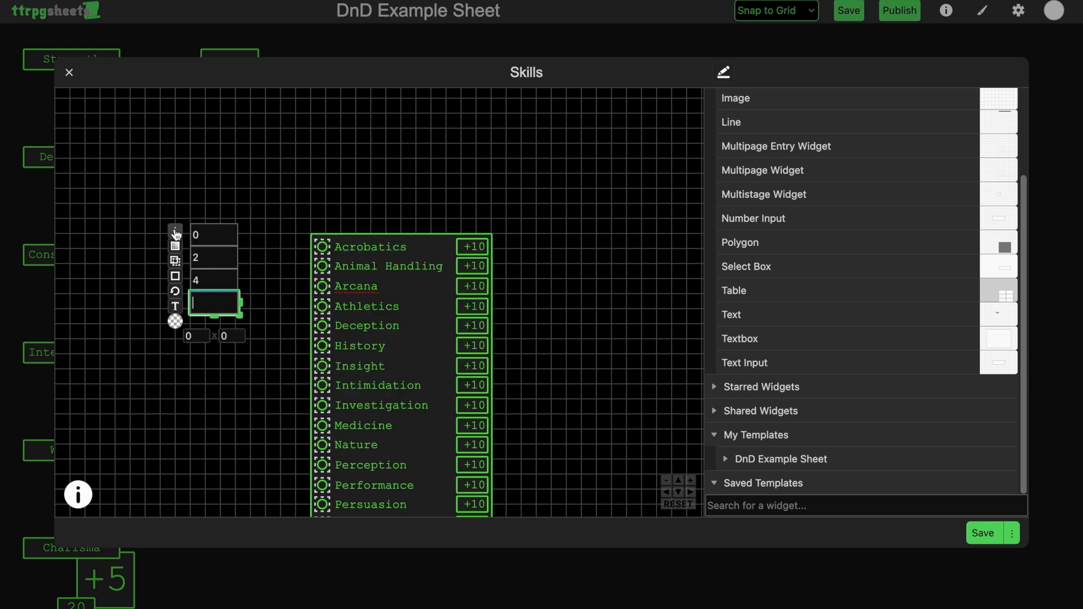
left_click(175, 233)
type("PB//2")
left_click(488, 279)
left_click(195, 237)
Set the tag name of the whole four-cell table to prof_table.
left_click(283, 197)
left_click(220, 236)
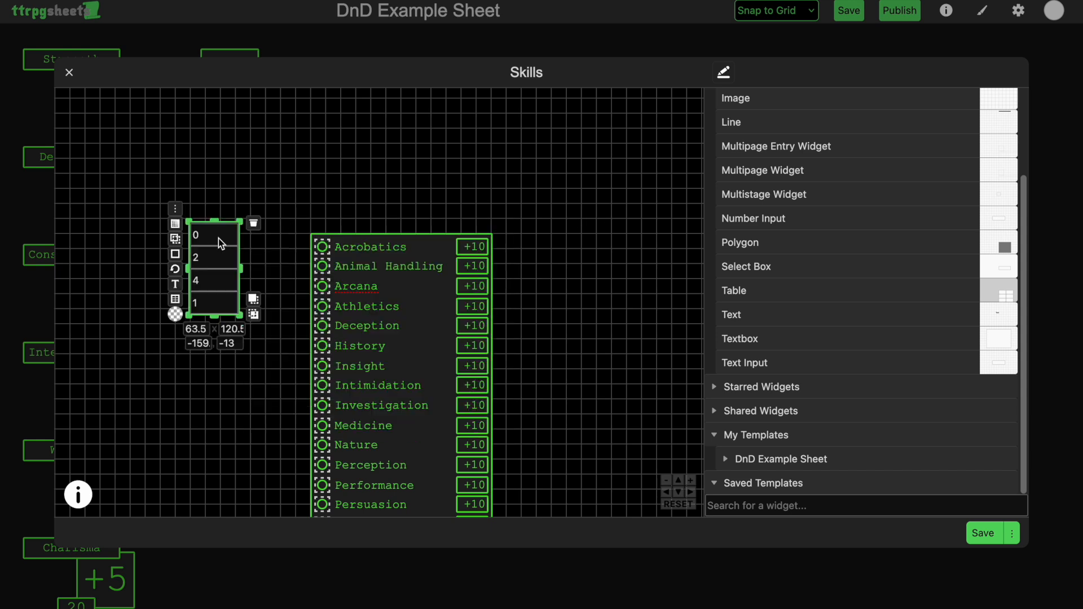
left_click(175, 224)
type("prof_table")
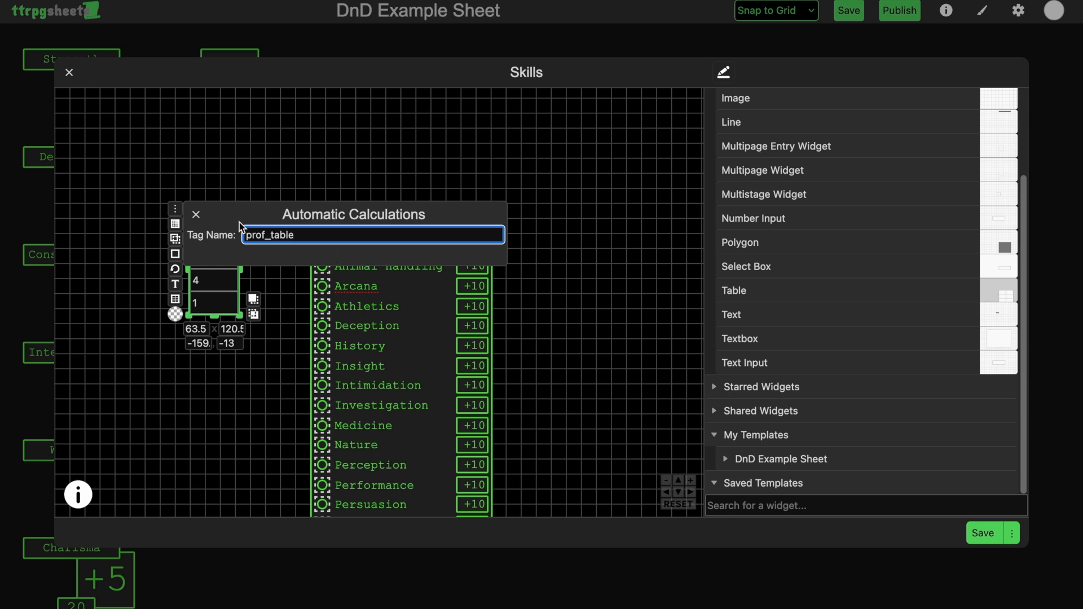
left_click(197, 214)
left_click(277, 171)
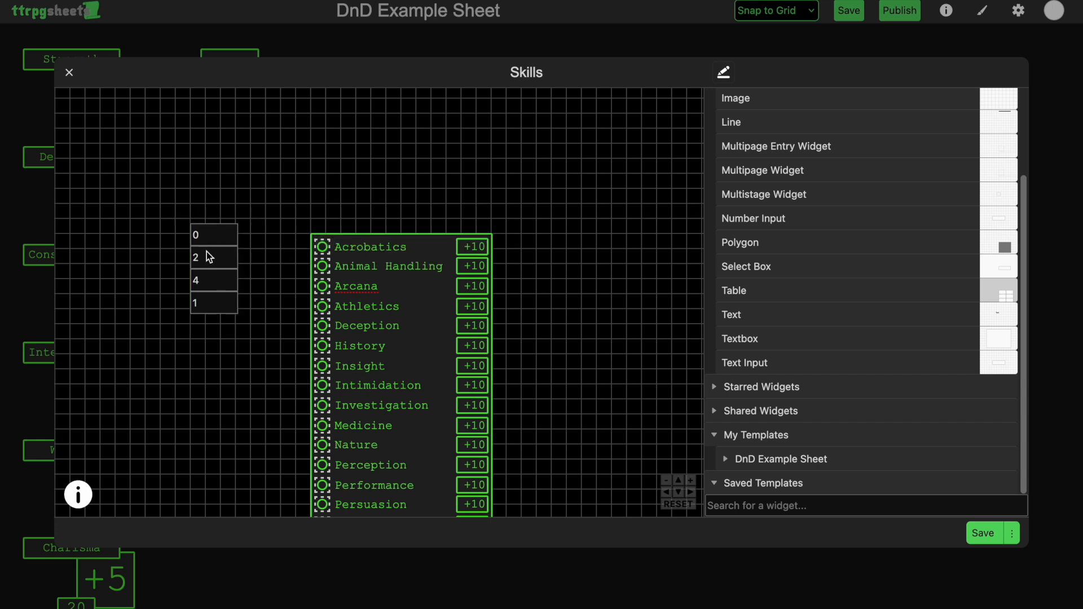
left_click_drag(230, 258, 258, 273)
left_click(253, 248)
left_click(226, 248)
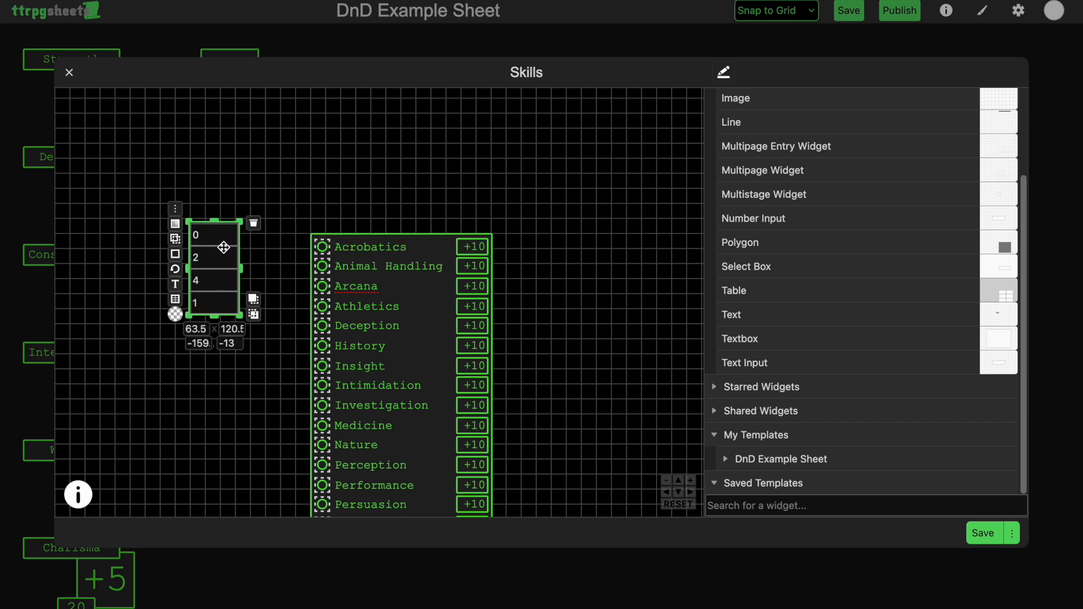
Move the four-cell prof_table over the Skills list and send it behind the panel.
left_click_drag(256, 221, 281, 205)
left_click_drag(239, 240, 420, 276)
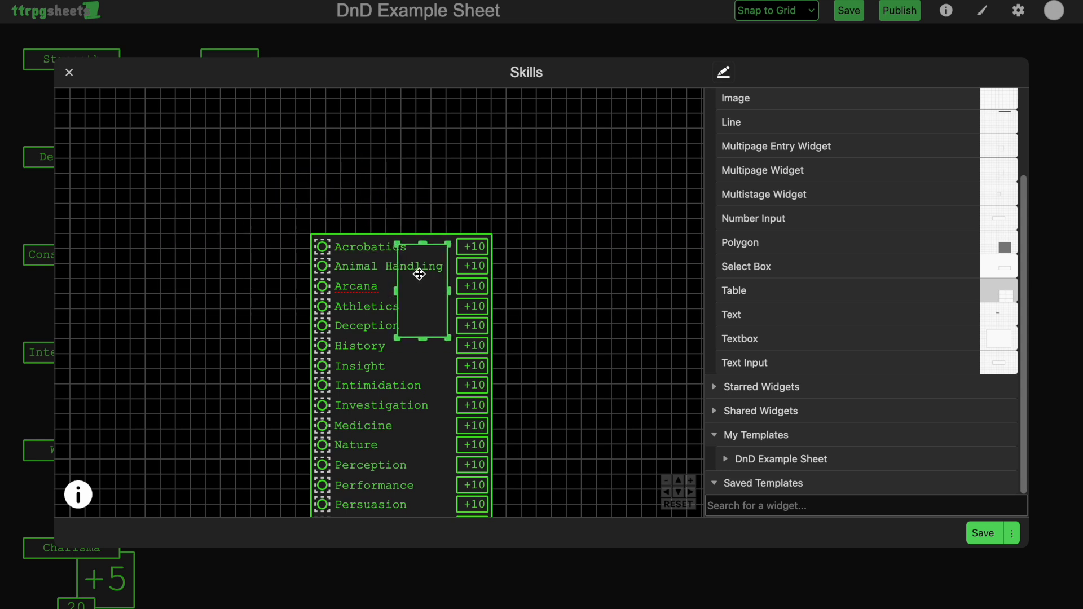
left_click(496, 248)
Give the Acrobatics bonus the calculation prof_table index .acro_prof 1 and save the Skills widget.
double_click(483, 249)
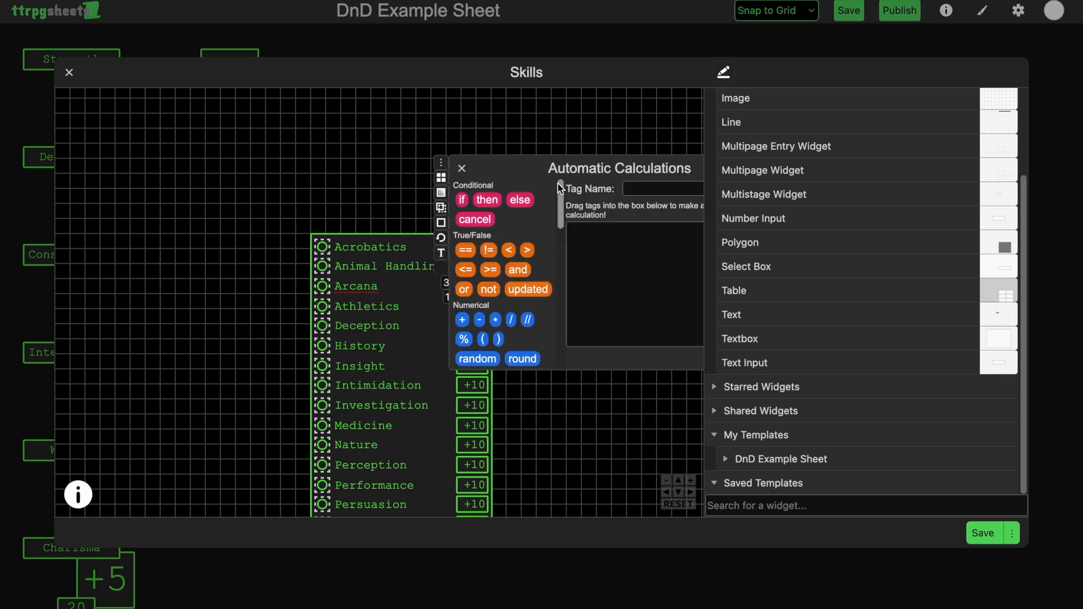
left_click(291, 246)
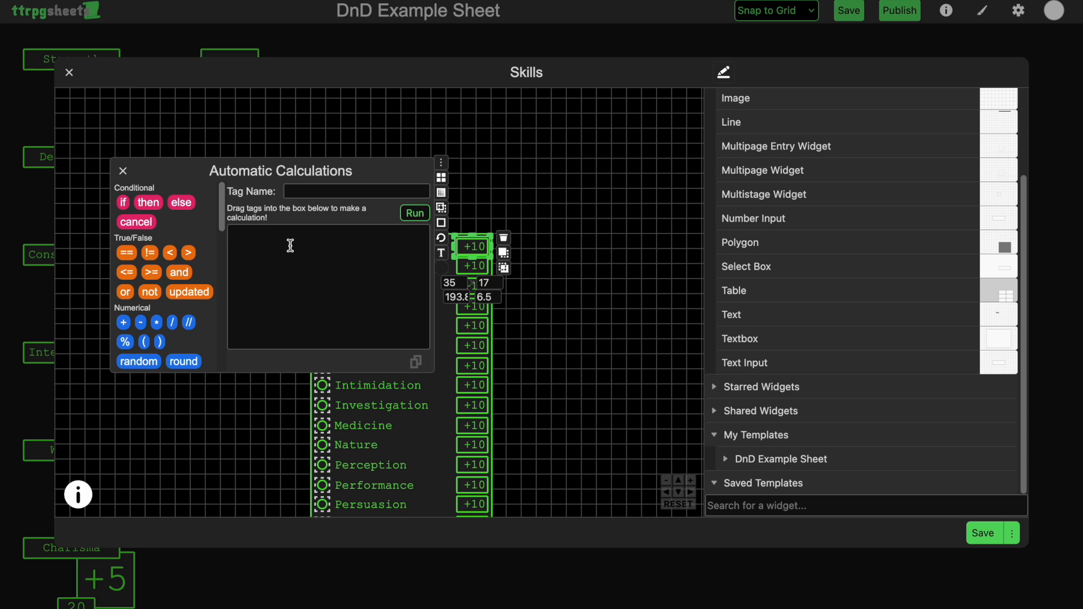
type("prof_table ")
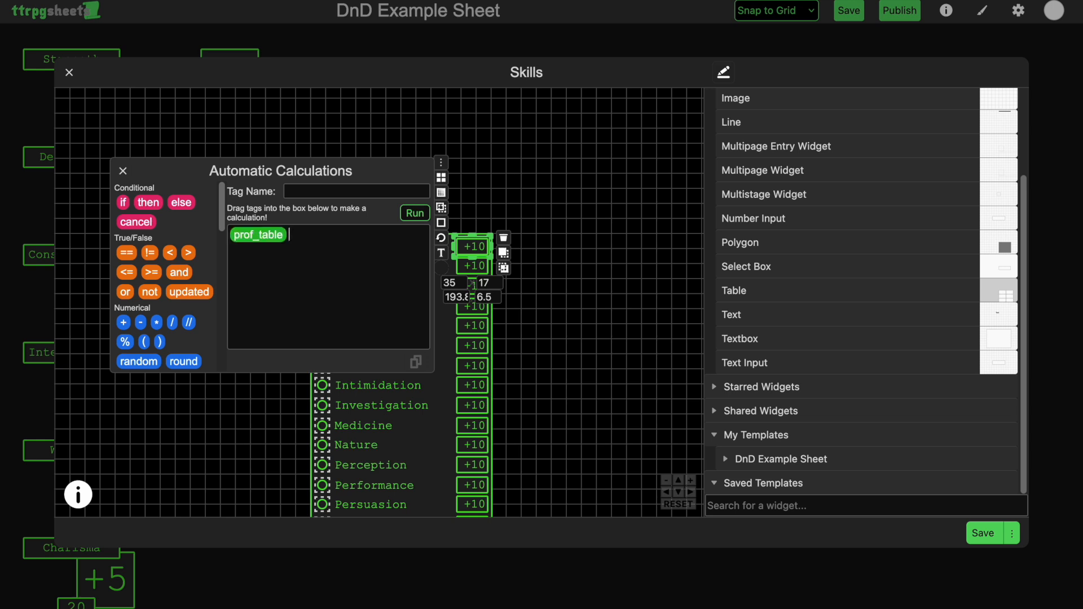
type("index ")
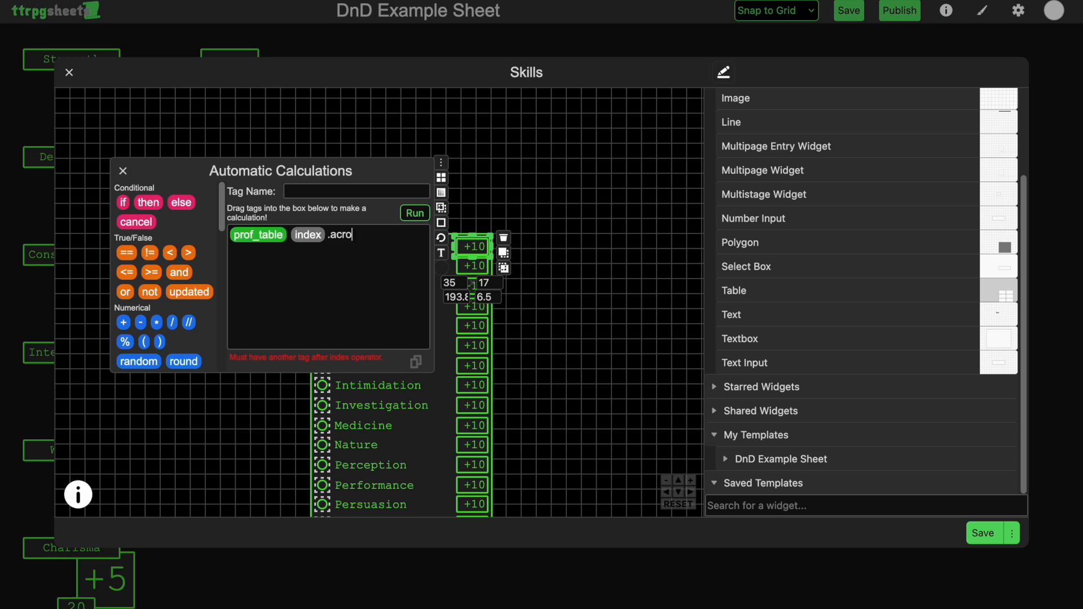
type(".acro_prof ")
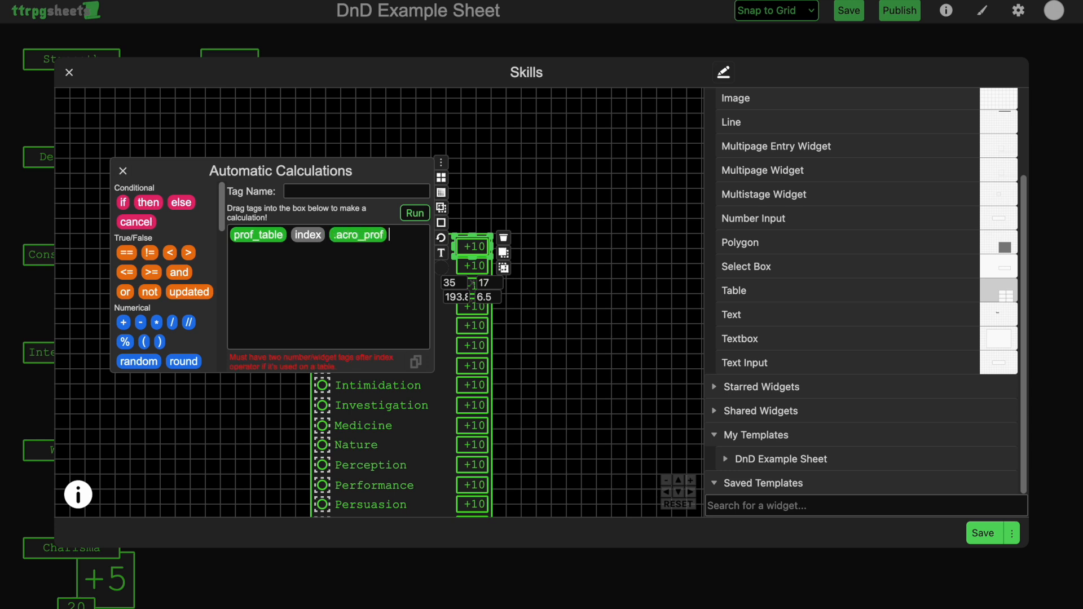
type("1")
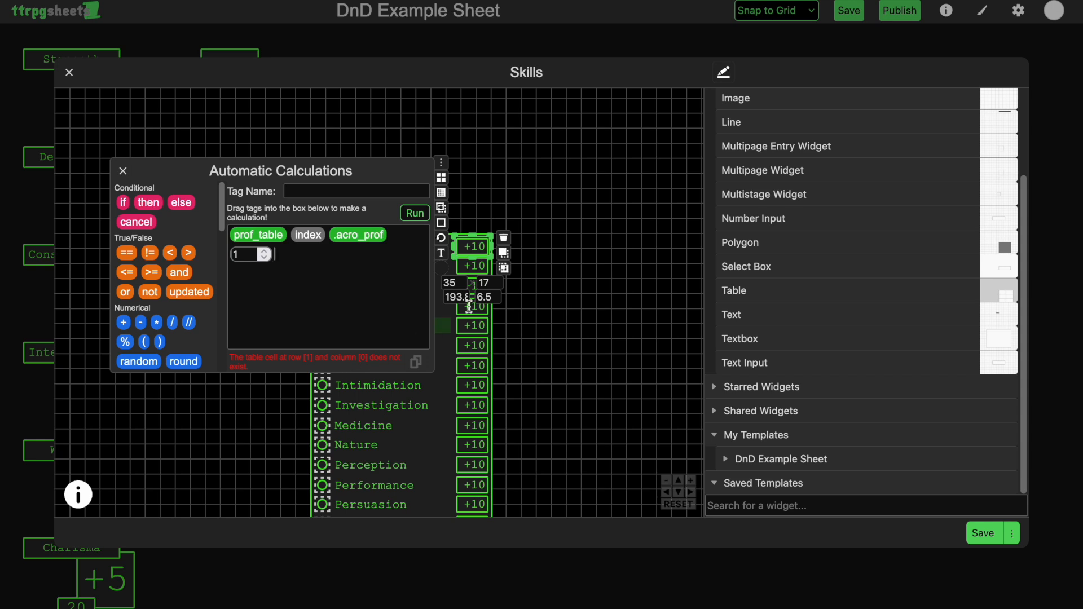
left_click(124, 171)
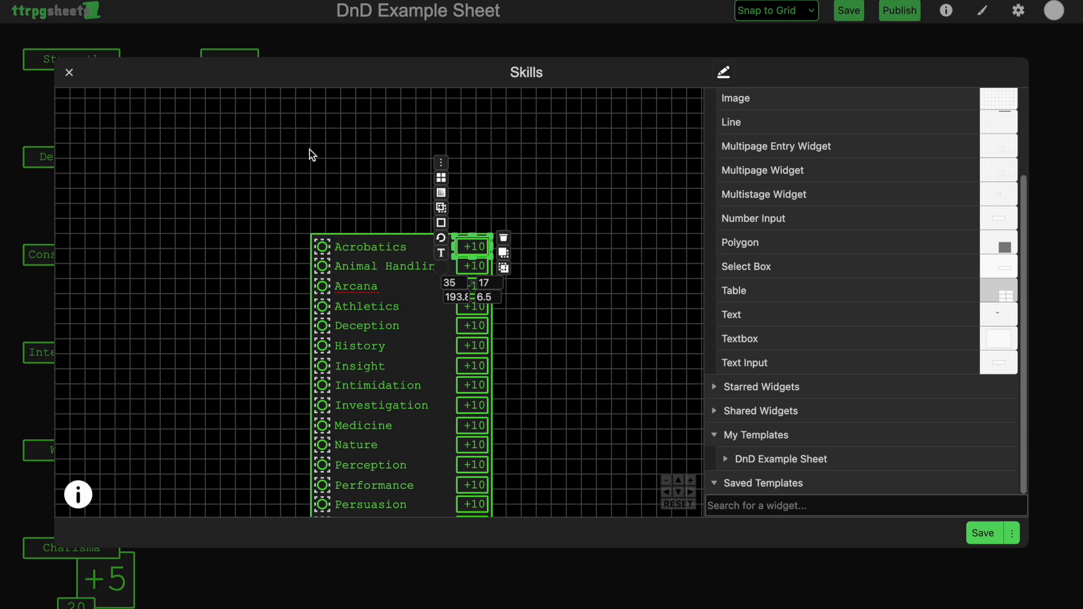
left_click(1012, 533)
left_click(966, 458)
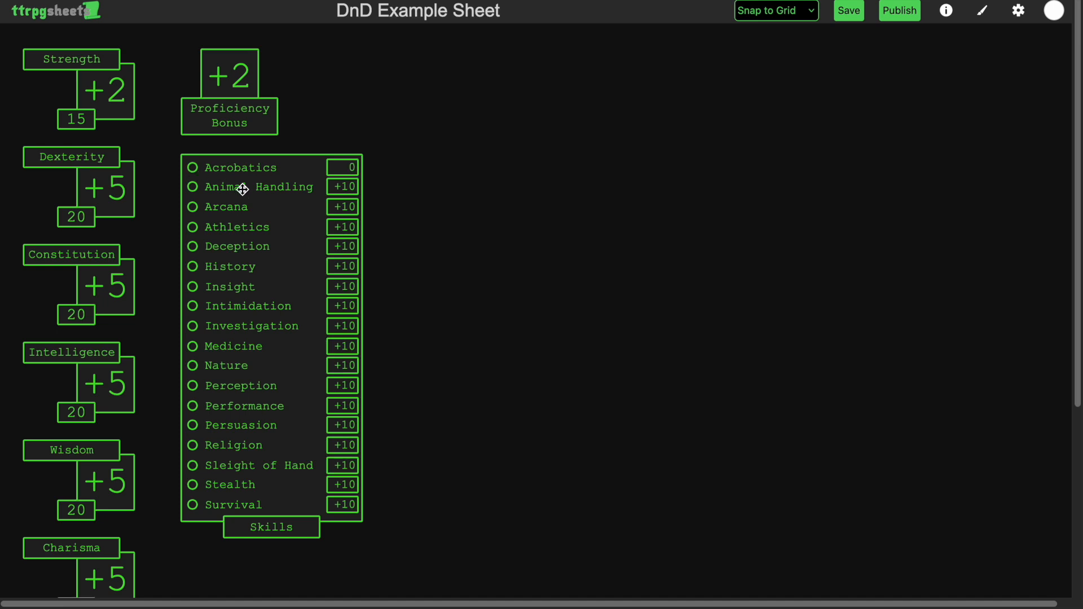
Change the Acrobatics bonus calculation to ( prof_table index .acro_prof 1 ) + dex_bonus, save the widget and test the proficiency marker.
right_click(306, 167)
left_click(350, 194)
left_click(544, 314)
left_click(509, 265)
left_click_drag(631, 237, 381, 179)
left_click(387, 243)
type("( prof_table index .acro_prof")
left_click(468, 271)
type(")+dex_bonu")
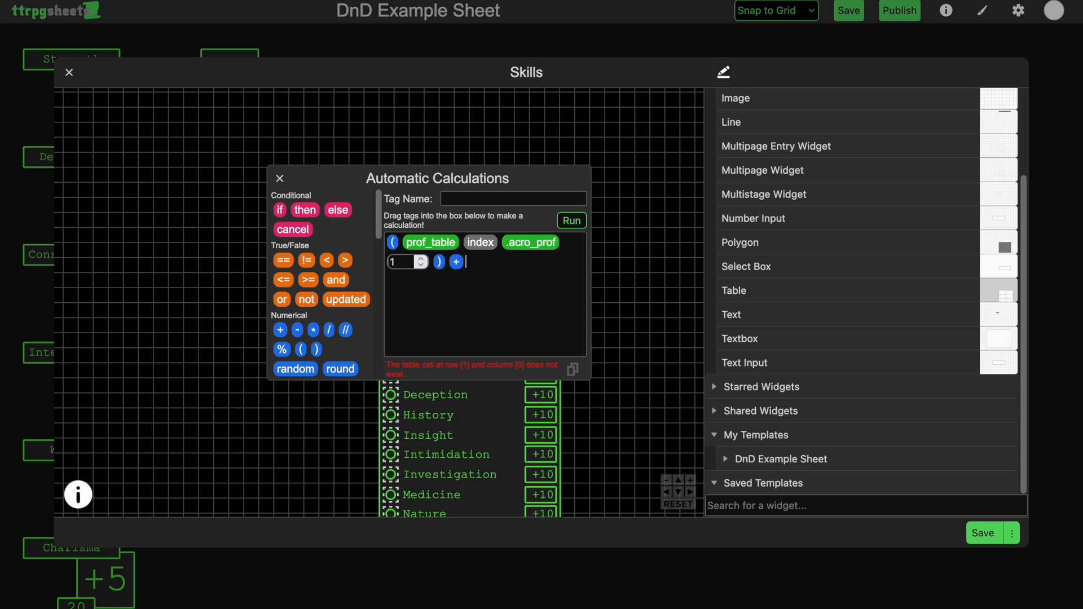
type("s")
left_click(279, 179)
left_click(983, 534)
left_click(194, 169)
Insert numeric before dex_bonus in the Acrobatics bonus calculation, save the Skills widget and test the marker again.
right_click(252, 173)
left_click(295, 200)
left_click(551, 315)
left_click(510, 265)
left_click_drag(570, 237, 369, 227)
left_click(500, 312)
type("numeric")
left_click(313, 227)
left_click(983, 533)
left_click(194, 167)
Insert numeric at the start of the Acrobatics bonus calculation, save the widget and cycle the Acrobatics marker.
right_click(238, 173)
left_click(285, 264)
left_click(543, 315)
left_click(509, 262)
left_click_drag(583, 231, 375, 230)
left_click(428, 299)
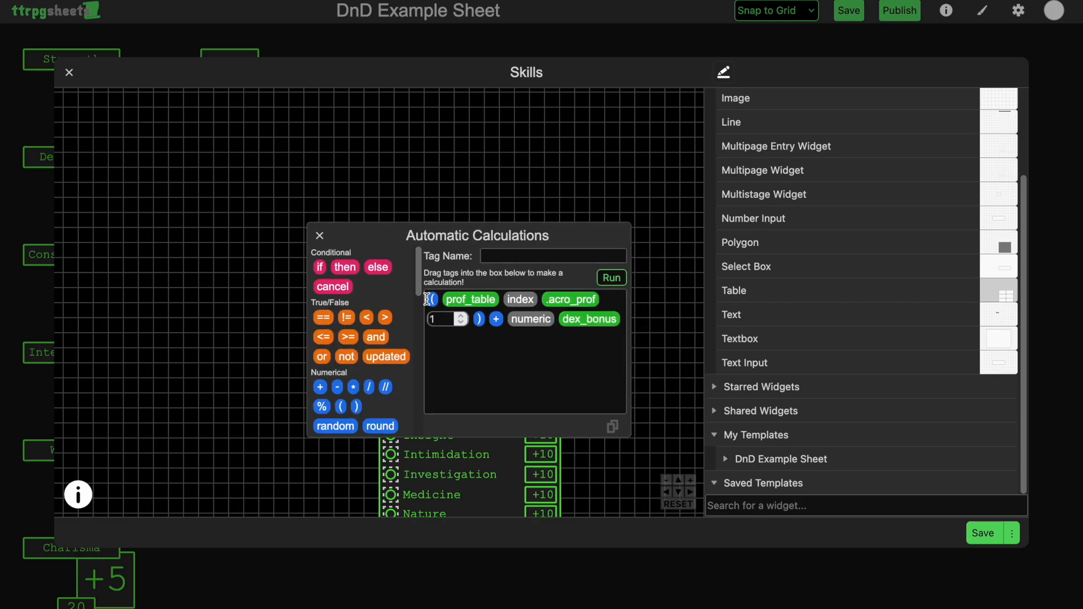
type("numeric")
left_click(1014, 535)
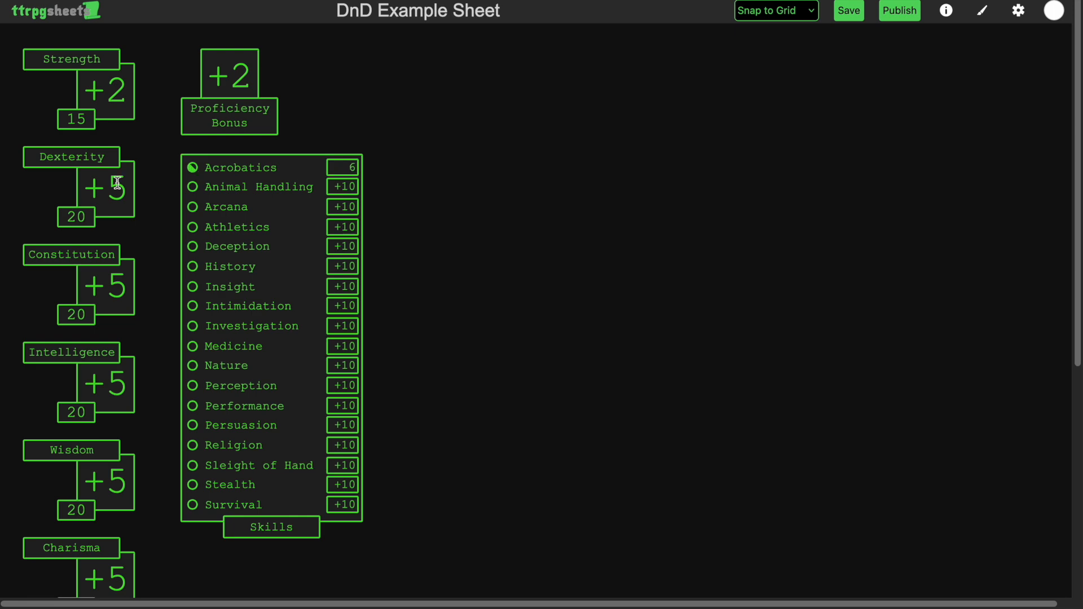
left_click(193, 172)
Reopen the Skills widget for editing and copy the complete Acrobatics bonus calculation.
right_click(294, 164)
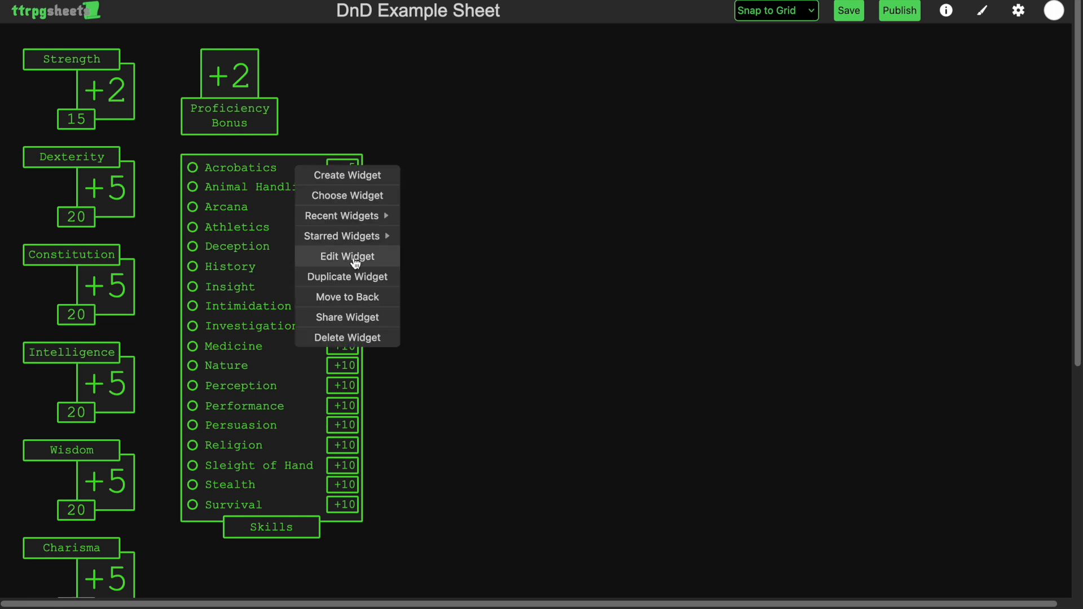
left_click(354, 257)
left_click(449, 293)
left_click(417, 241)
left_click_drag(499, 215, 181, 184)
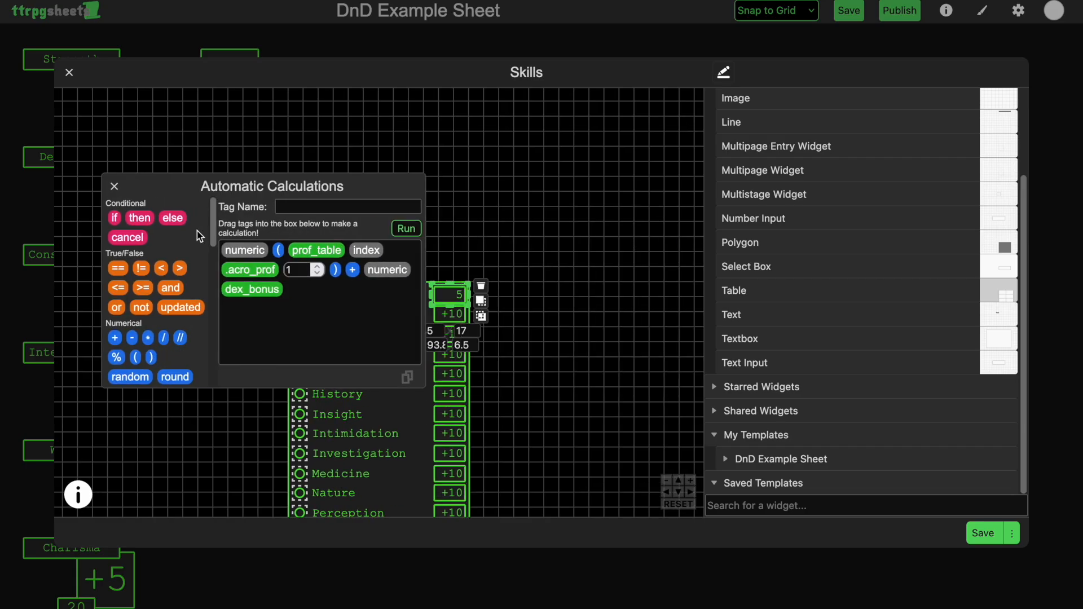
left_click(114, 186)
left_click(418, 241)
left_click_drag(533, 217, 353, 174)
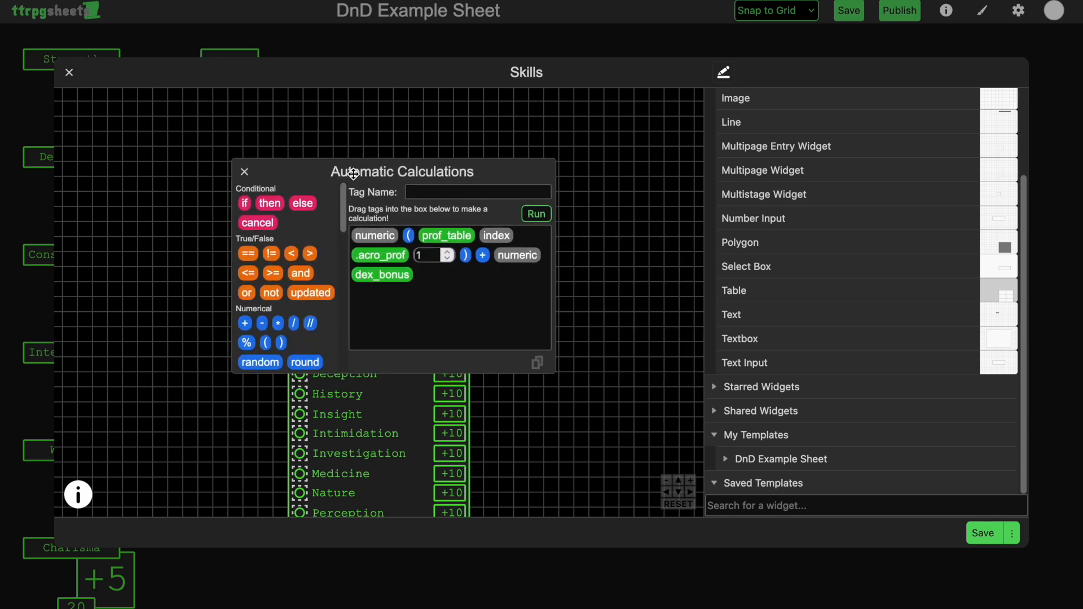
left_click(538, 364)
left_click(244, 172)
Add a small box beside the Acrobatics row, paste the copied calculation into it and set its tag name to .acro_base.
left_click(436, 283)
left_click_drag(503, 301, 466, 290)
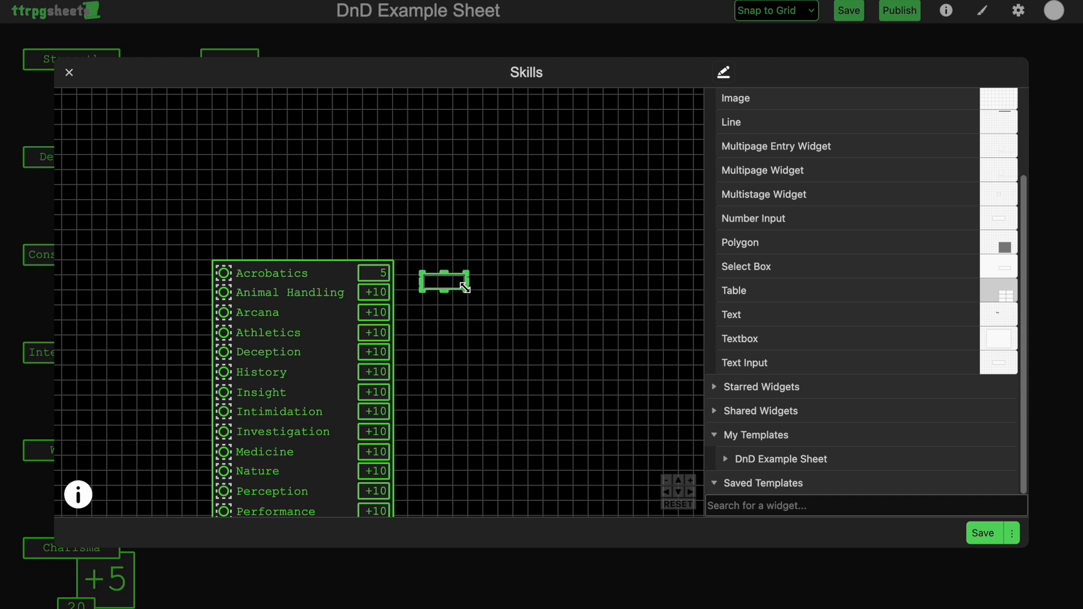
left_click(410, 205)
left_click_drag(573, 205, 414, 196)
left_click(445, 293)
key("super+v")
left_click(463, 212)
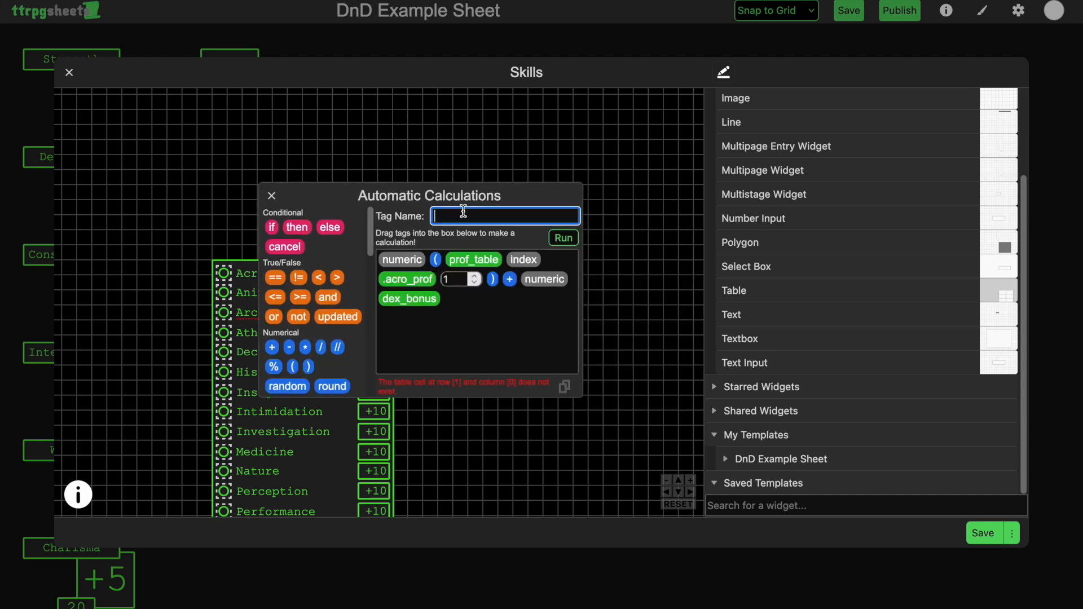
type(".acro_base")
left_click(273, 196)
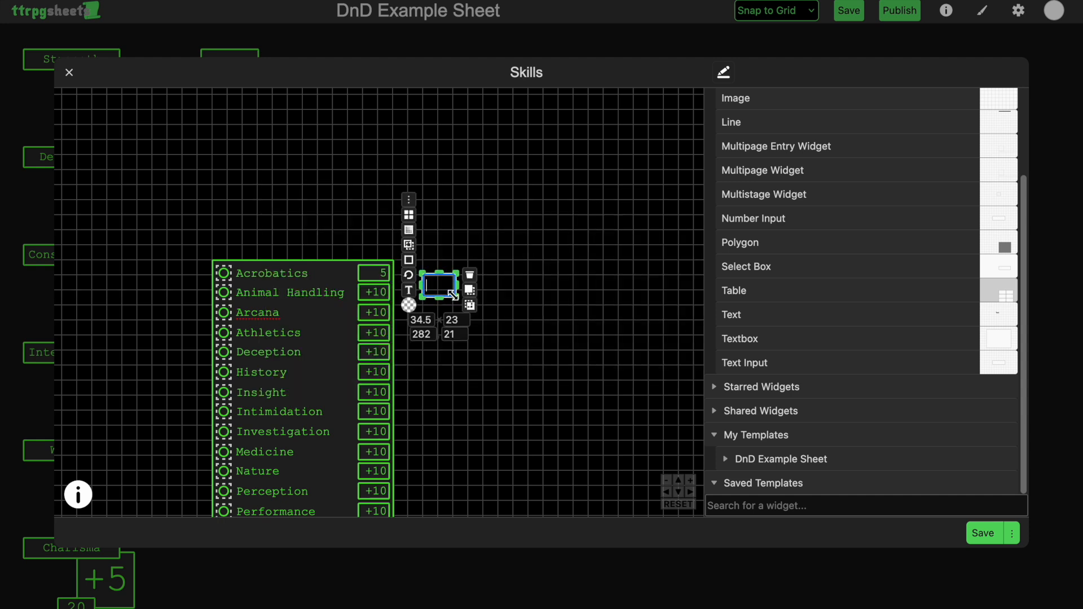
left_click_drag(455, 296, 435, 272)
Replace the Acrobatics bonus calculation with ( if .acro_base >= 0 then "+" else empty text ) + .acro_base and save the widget.
left_click(366, 272)
left_click(346, 192)
left_click(538, 300)
key("BackSpace")
key("BackSpace")
key("BackSpace")
key("BackSpace")
key("BackSpace")
key("BackSpace")
key("BackSpace")
key("BackSpace")
key("BackSpace")
key("BackSpace")
type("if.acro_base")
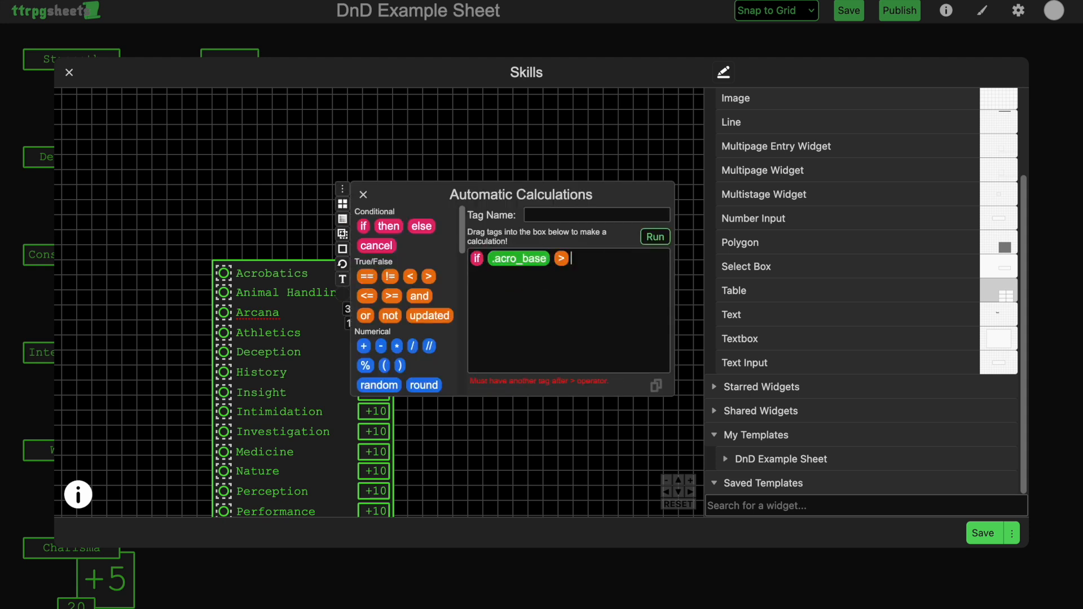
left_click(533, 302)
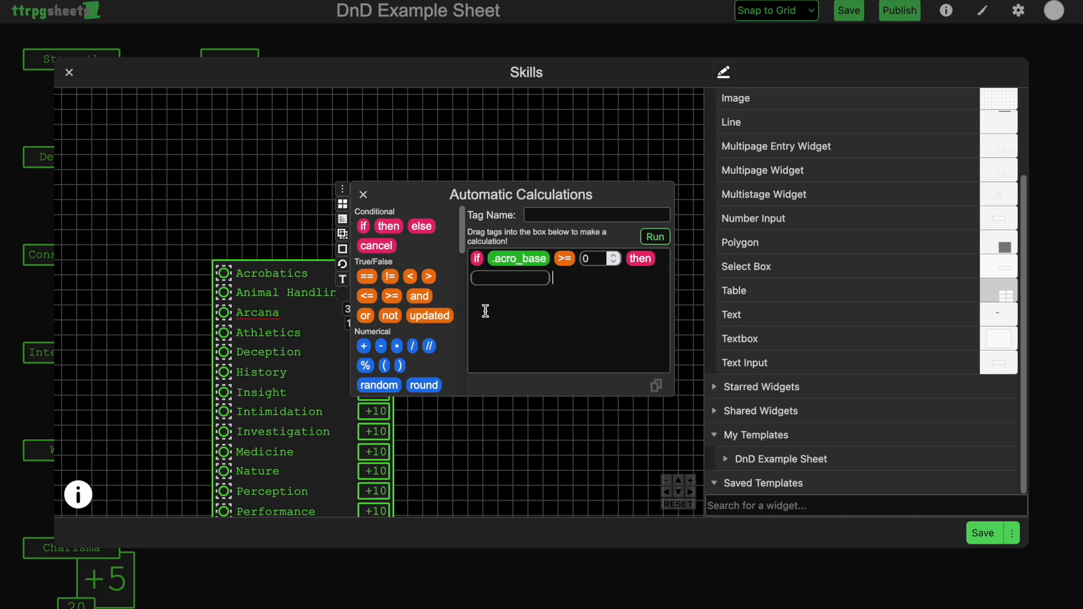
left_click(469, 258)
type("( if .acro_base")
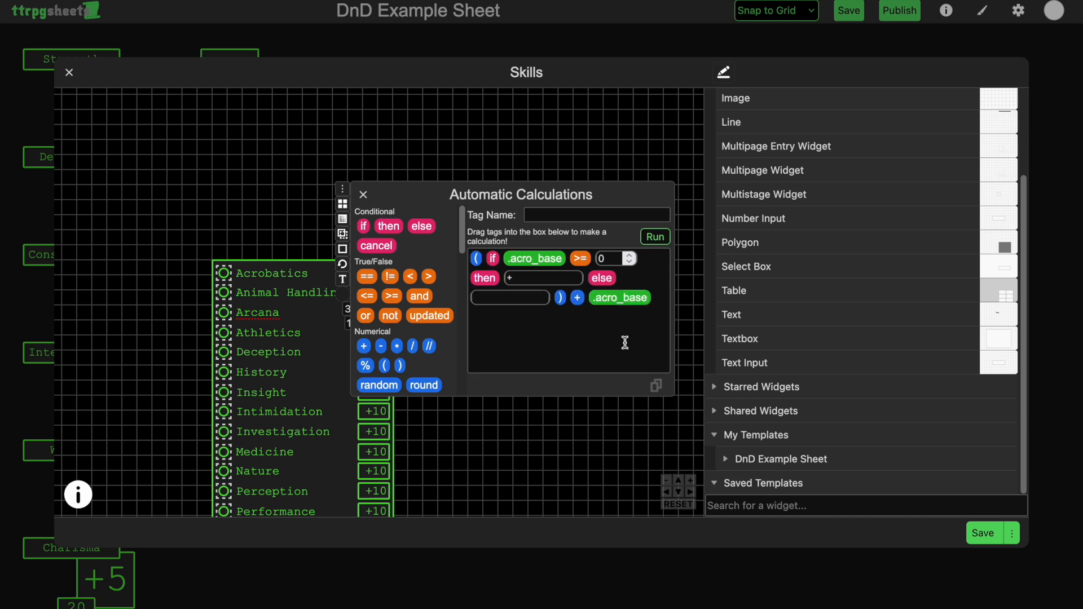
left_click(363, 196)
left_click(1012, 534)
left_click(982, 455)
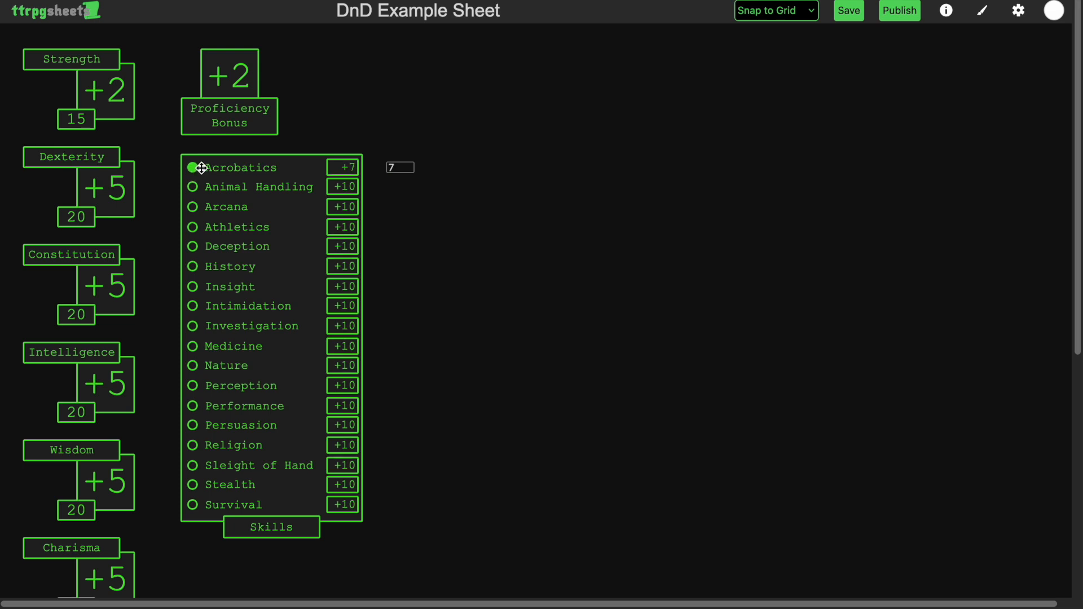
Reopen the Skills widget for editing and set the Animal Handling proficiency marker's tag name to .ani_prof.
right_click(286, 177)
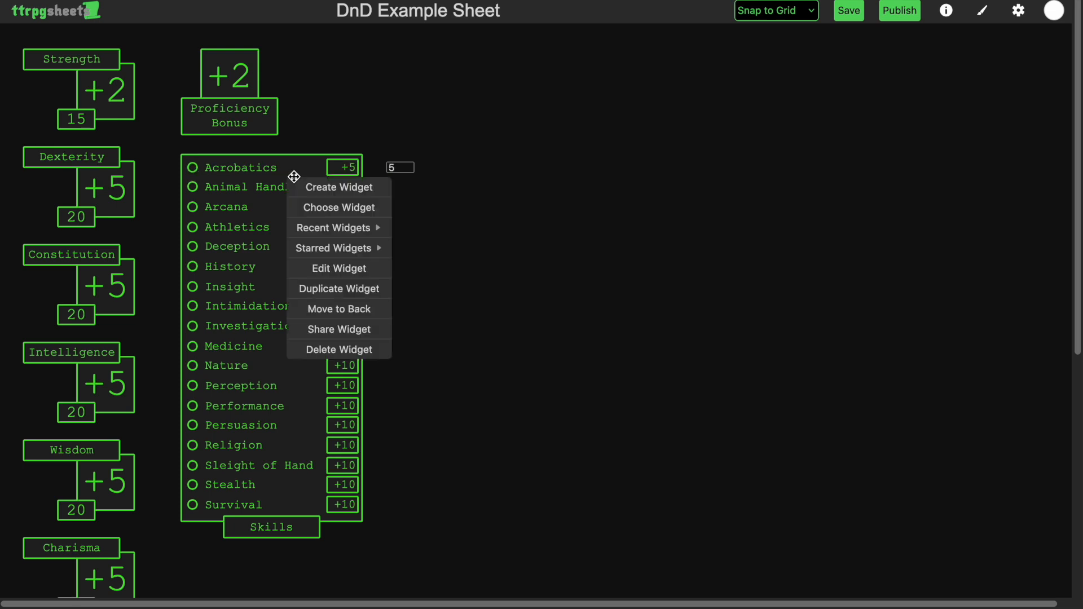
left_click(335, 266)
scroll(556, 279, "down", 3)
scroll(555, 280, "right", 2)
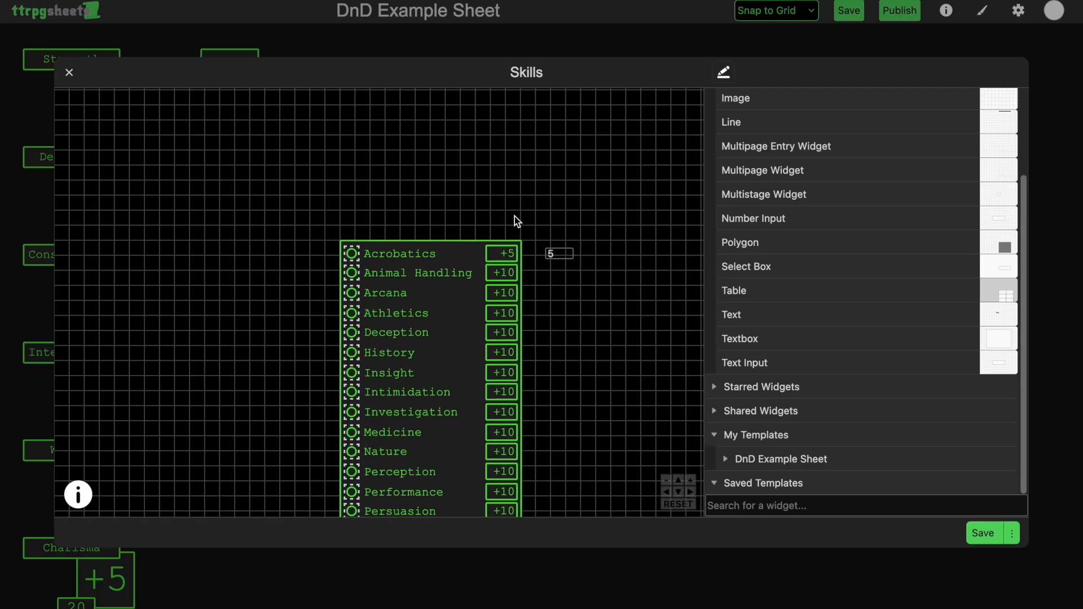
scroll(563, 271, "down", 4)
scroll(553, 260, "right", 1)
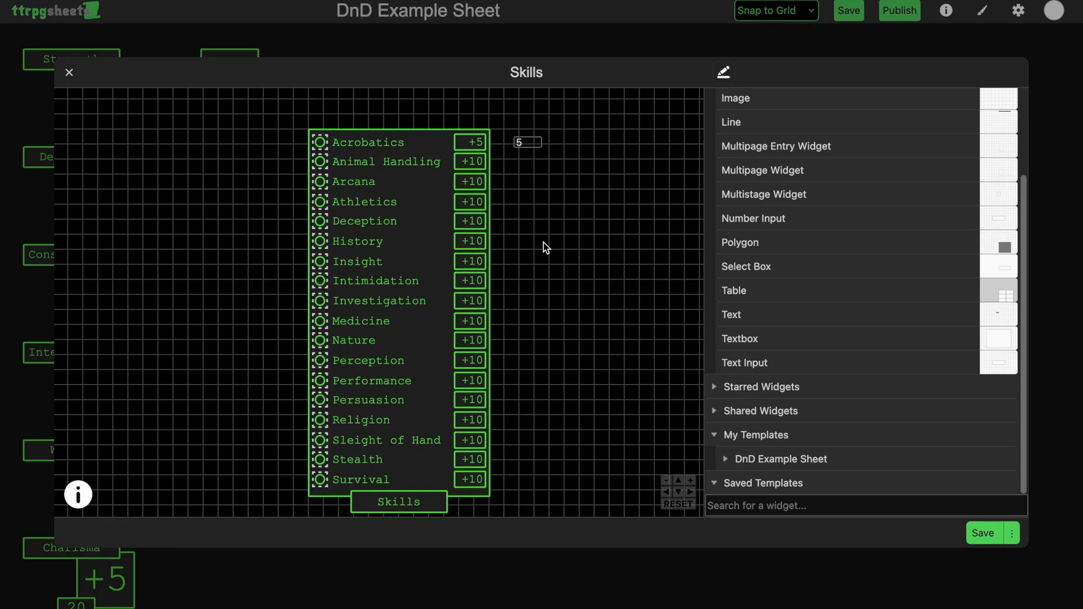
left_click(320, 162)
left_click(298, 183)
type("ani_prof")
left_click(318, 160)
Duplicate the .acro_base box and place the copy beside the Animal Handling row.
left_click(539, 143)
left_click_drag(539, 143, 536, 157)
scroll(535, 157, "up", 2)
Set the copied box's tag name to .ani_base and make its calculation use .ani_prof and wis_bonus.
left_click(484, 125)
left_click(509, 165)
key("BackSpace")
key("BackSpace")
key("BackSpace")
key("BackSpace")
type("ani")
left_click(494, 228)
type(".ani_profwis_bonus")
left_click(324, 145)
Reuse the Acrobatics bonus calculation for the Animal Handling bonus, replacing both .acro_base references with .ani_base.
left_click(457, 174)
left_click(424, 107)
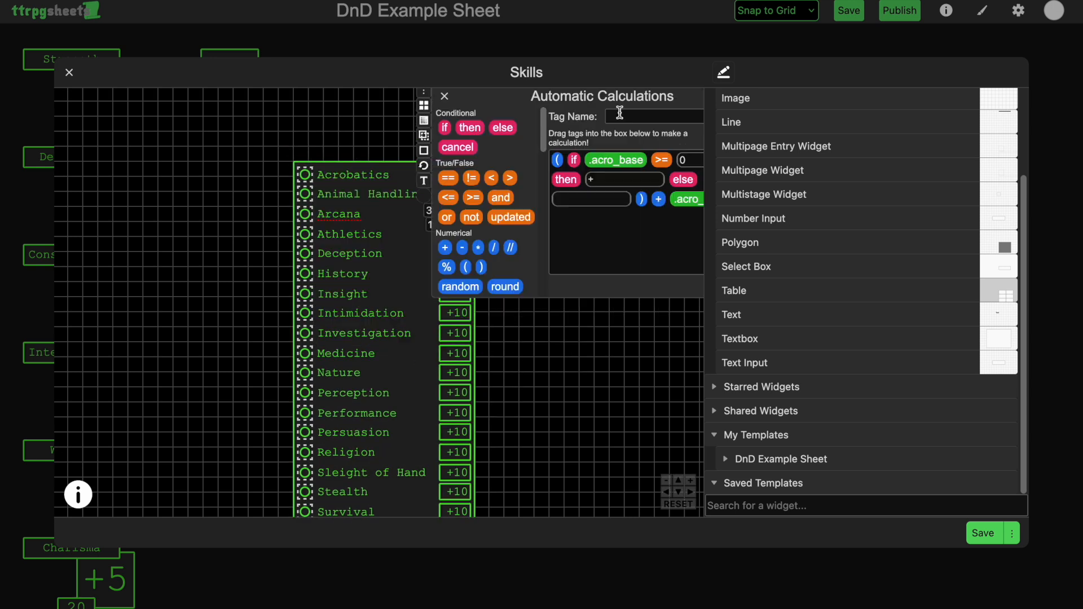
left_click(418, 101)
left_click(457, 194)
left_click(424, 125)
left_click_drag(600, 116, 368, 148)
left_click(409, 214)
type(".ani_base")
left_click(410, 251)
type(".ani_base")
left_click(529, 235)
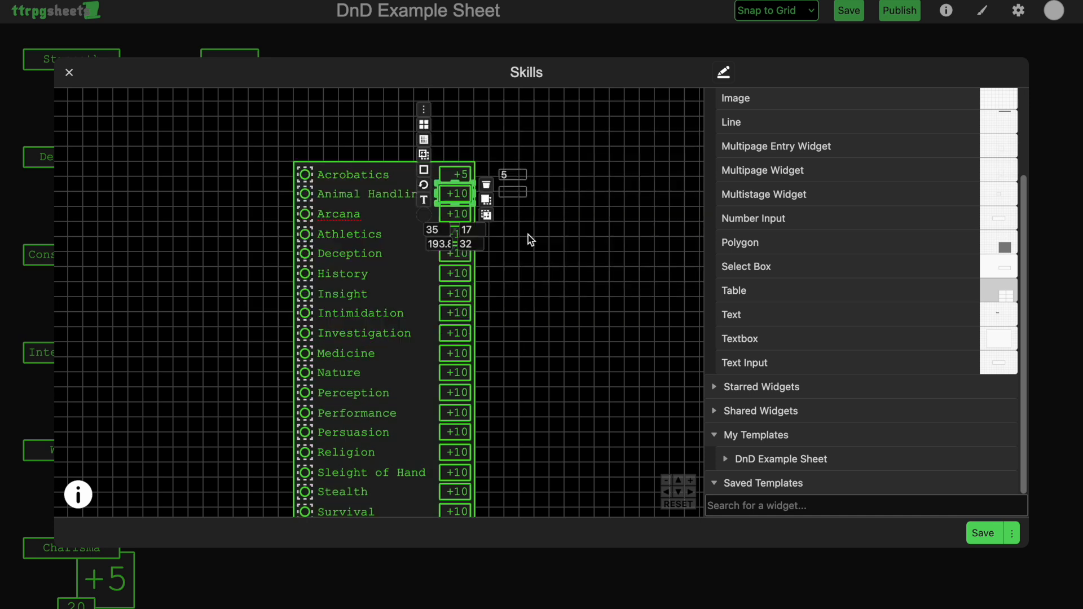
Set the tag names of the Arcana and History proficiency markers to .arc_prof and .his_prof.
left_click(305, 213)
left_click(282, 220)
type("arc_prof")
left_click(281, 247)
left_click(305, 274)
type(".his_prof")
left_click(323, 307)
Set the Medicine proficiency marker's tag name to .med_prof.
left_click(513, 328)
left_click(305, 334)
left_click_drag(226, 361, 274, 223)
type(".med_prof")
Set the remaining skills' proficiency marker tag names, including .perf_prof for Performance and .sle_prof for Sleight of Hand.
left_click(351, 214)
left_click(353, 236)
left_click(353, 255)
left_click(353, 275)
type(".perf")
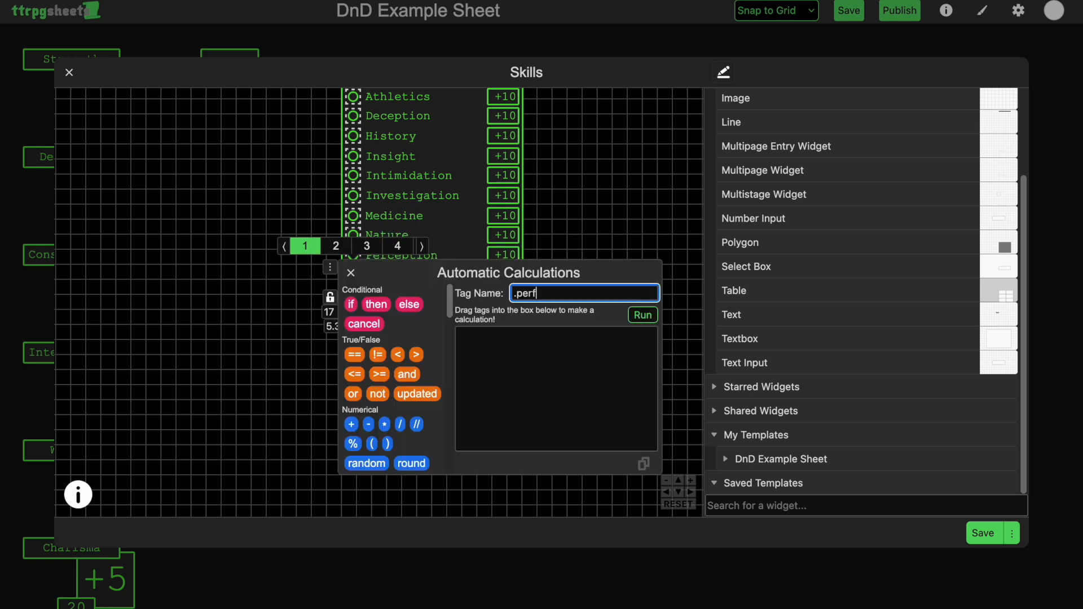
left_click(354, 295)
left_click(354, 335)
type(".sle_")
left_click(351, 333)
left_click(354, 355)
Duplicate the Animal Handling helper base box and place the copy directly beneath it for the Arcana row.
left_click_drag(564, 169, 486, 340)
left_click(426, 227)
left_click(295, 186)
left_click(480, 208)
left_click_drag(637, 184, 376, 182)
left_click(214, 182)
left_click(455, 202)
left_click(201, 201)
left_click(546, 208)
left_click(455, 226)
left_click_drag(632, 232, 464, 231)
left_click(307, 232)
left_click(455, 247)
Continue duplicating the helper base box down to the Intimidation row, changing the Athletics copy's tags to use ath.
left_click(514, 257)
key("BackSpace")
key("BackSpace")
key("BackSpace")
left_click(455, 206)
left_click(657, 234)
left_click(475, 212)
type("ath")
left_click(478, 193)
left_click(486, 355)
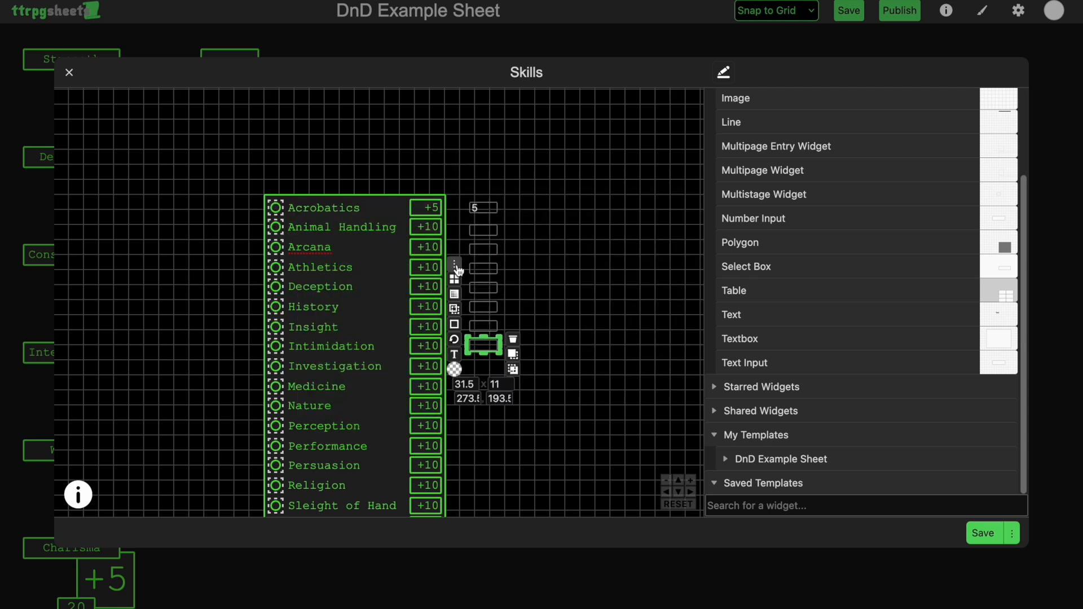
Add the Investigation helper box below Intimidation's, with tag name .inv_base and a calculation using .inv_prof and the Intelligence bonus.
left_click(455, 265)
left_click_drag(632, 271, 468, 238)
left_click(307, 237)
left_click(455, 226)
left_click(475, 231)
left_click_drag(567, 270, 468, 231)
left_click(555, 270)
key("BackSpace")
key("BackSpace")
key("BackSpace")
type("inv")
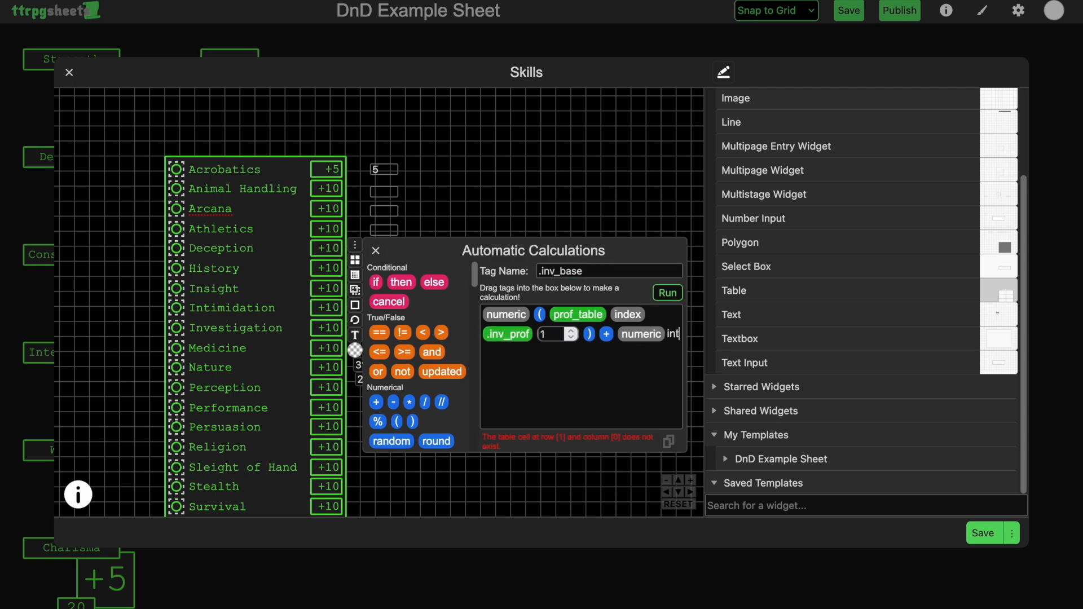
Add the Medicine and Nature helper boxes with tag names .med_base and .nat_base, using .nat_prof in Nature's calculation.
left_click(376, 250)
left_click(555, 290)
type("med")
left_click(376, 270)
left_click_drag(467, 277, 468, 232)
type("nat")
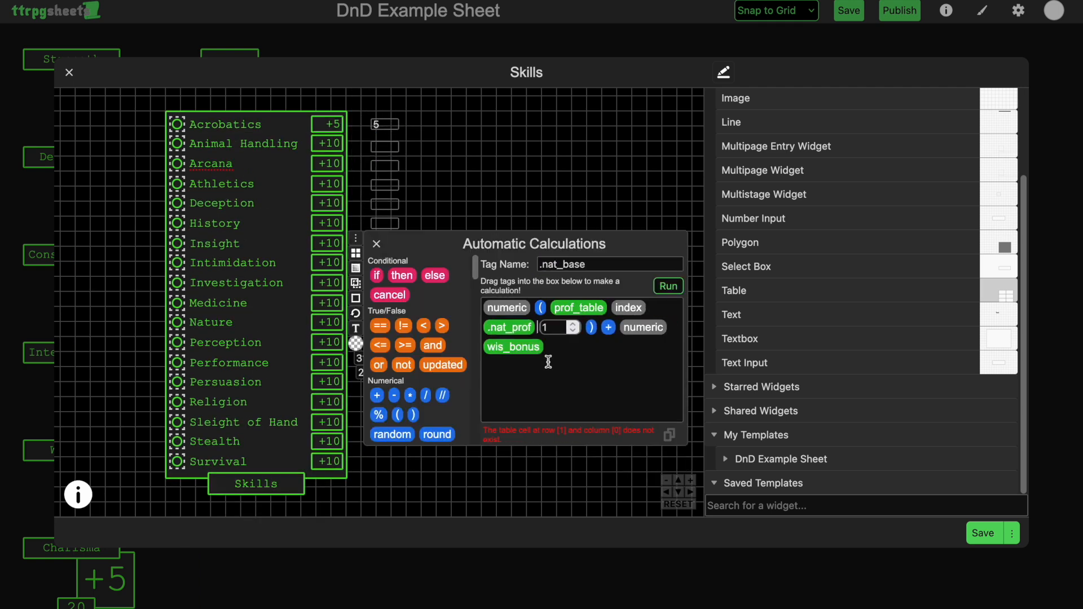
Add the Perception and Performance helper boxes tagged .perc_base and .perf_base, using .perf_prof in Performance's calculation.
left_click(376, 244)
left_click(555, 283)
key("BackSpace")
key("BackSpace")
key("BackSpace")
type("perc")
left_click(556, 366)
left_click(376, 263)
type("perf.perf_prof")
Add the Persuasion and Religion helper boxes tagged .pers_base and .rel_base, with calculations using .pers_prof and .rel_prof.
left_click(374, 282)
left_click_drag(406, 89, 406, 302)
type("pers")
left_click(393, 283)
left_click_drag(435, 102, 435, 333)
type("rel.rel_prof")
Add the Sleight of Hand and Stealth helper boxes tagged .sle_base and .ste_base, with calculations using .sle_prof and .ste_prof.
left_click(418, 257)
type("sle_base")
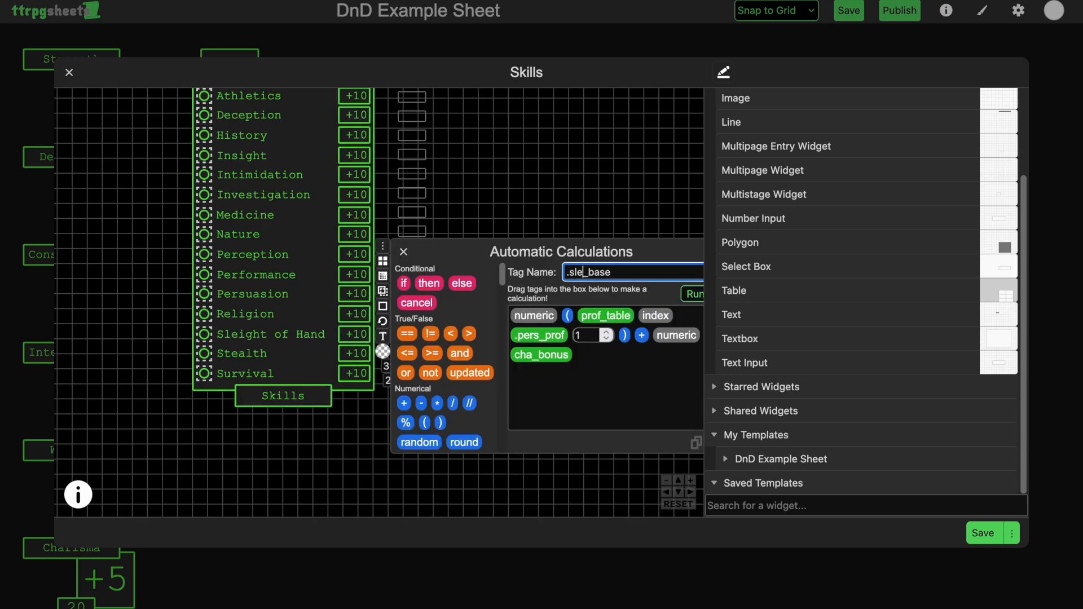
type(".sle_prof")
left_click(406, 251)
type("ste.ste_prof")
Add the Survival helper box tagged .sur_base, with a calculation using .sur_prof and the Wisdom bonus.
left_click(404, 271)
left_click(412, 365)
left_click(383, 282)
type(".sur_prof")
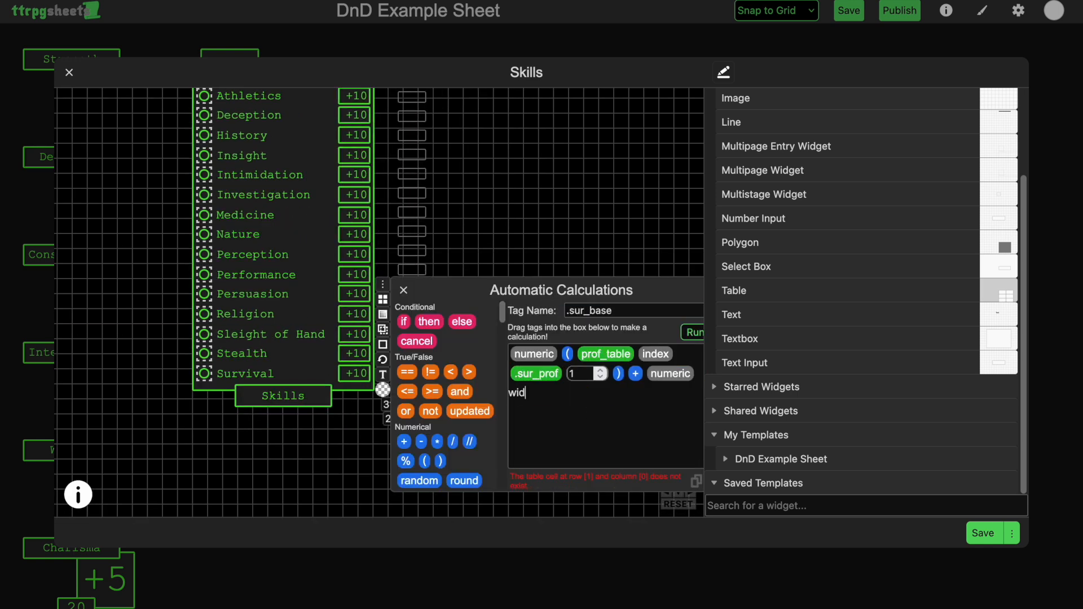
left_click(404, 290)
Reuse the Animal Handling bonus calculation for the Arcana and Athletics bonuses, replacing .ani_base with .arc_base and .ath_base.
left_click_drag(523, 223, 525, 435)
left_click(357, 268)
left_click(361, 287)
type(".arc_base")
left_click(362, 308)
type(".ath_base")
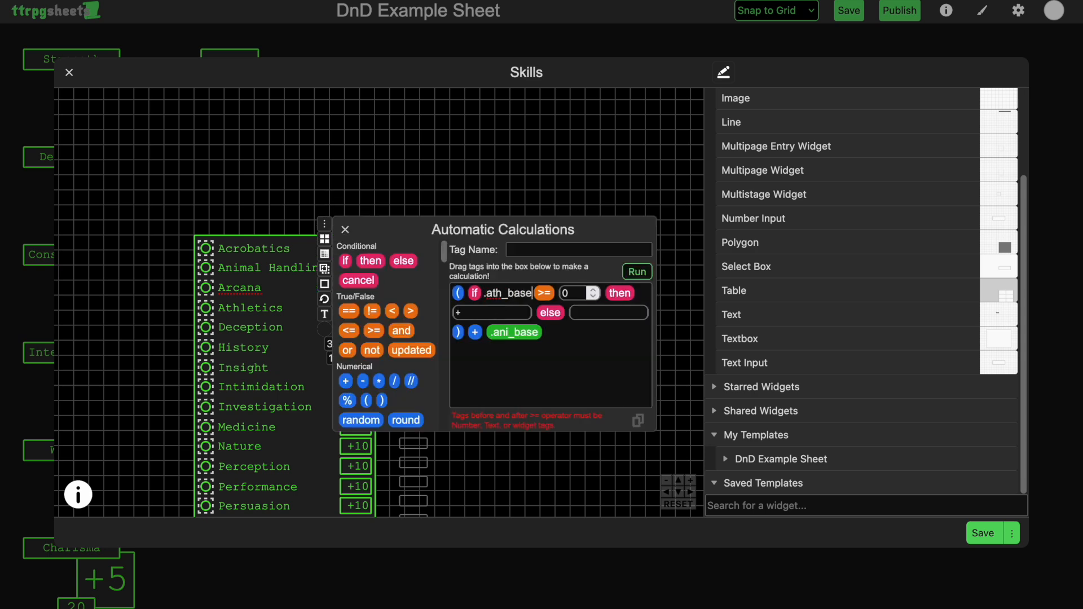
Reuse the bonus calculation for Deception and History, replacing .ani_base with each skill's own base tag, .his_base for History.
left_click(360, 328)
scroll(380, 353, "down", 5)
left_click_drag(380, 352, 512, 312)
scroll(376, 317, "down", 5)
left_click(356, 347)
type(".his_prof")
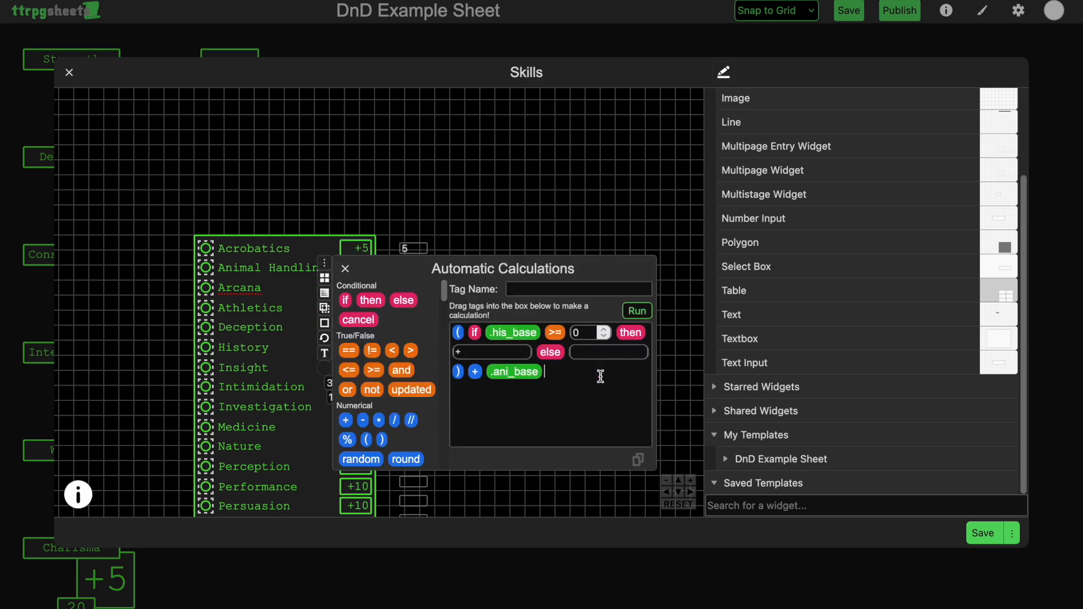
Give the Insight, Intimidation and Investigation bonuses the same calculation, using .ins_base, .int_base and .inv_base.
left_click_drag(524, 367, 548, 249)
left_click(379, 250)
type(".ins")
left_click(379, 269)
type(".int_base")
left_click(379, 289)
type(".inv_base")
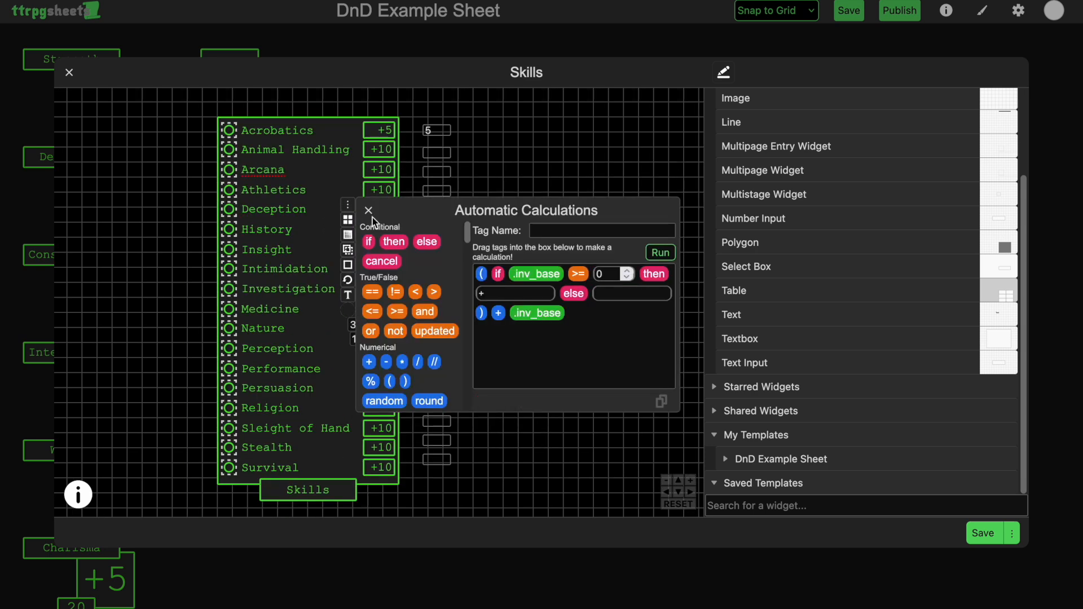
Give the Medicine, Nature and Perception bonuses the same calculation, using .med_base, .nat_base and Perception's base tag.
left_click(369, 210)
left_click(379, 309)
type(".med_base")
left_click(379, 328)
type(".nat_base.nat_base")
left_click(368, 250)
left_click(379, 349)
type(".per_base")
Apply the calculation to the Performance, Persuasion, Religion and Sleight of Hand bonuses with their own base tags, including .pers_base, .rel_base and .sle_base.
left_click(379, 368)
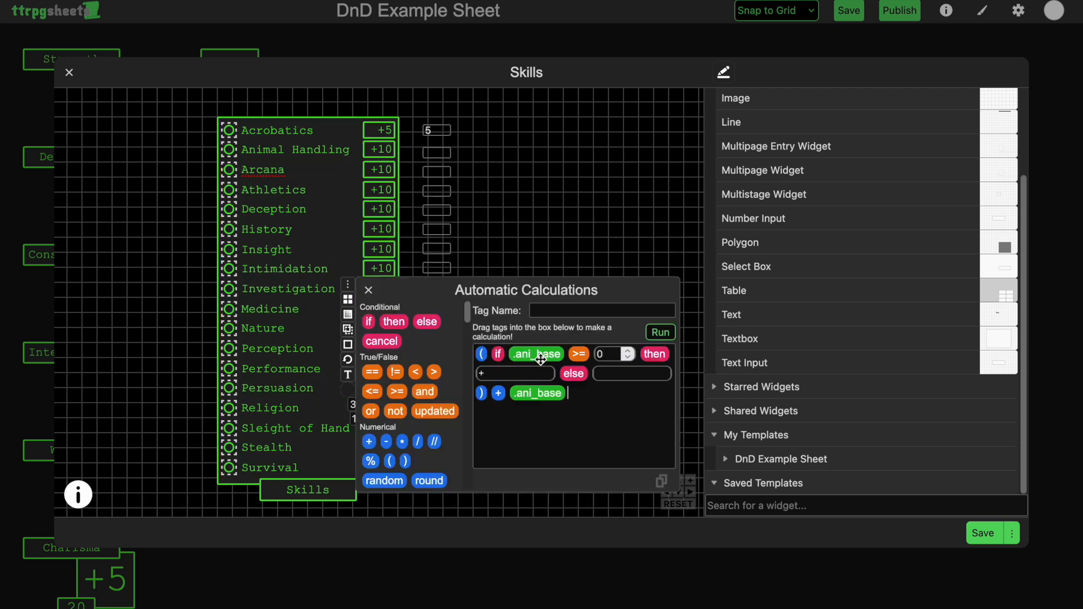
left_click_drag(524, 368, 537, 293)
left_click(391, 313)
type(".pers_base")
left_click(391, 333)
type(".rel_base")
left_click(391, 353)
type(".sle_base")
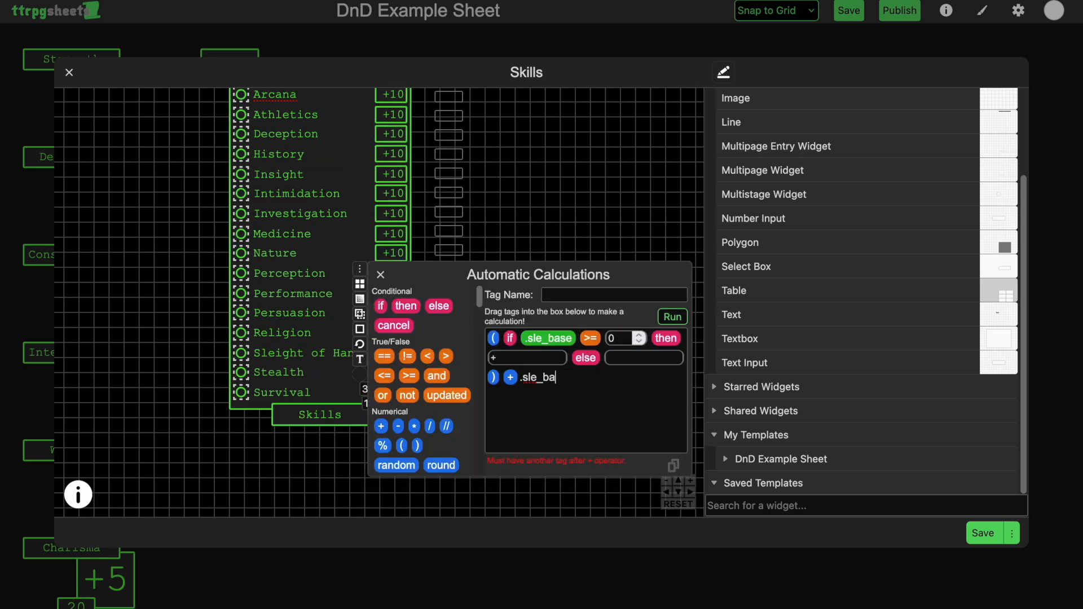
Apply the bonus calculation to Stealth and Survival, replacing both .ani_base references with .ste_base and .sur_base respectively.
left_click(391, 372)
type(".ste_base")
left_click(391, 392)
type(".sur_base")
left_click(549, 417)
type(".sur_base")
left_click(381, 313)
Select the whole column of helper base boxes and move it onto the skill bonus column so the two overlap.
left_click_drag(501, 305, 501, 354)
left_click(454, 301)
left_click(452, 142)
left_click_drag(467, 133, 415, 130)
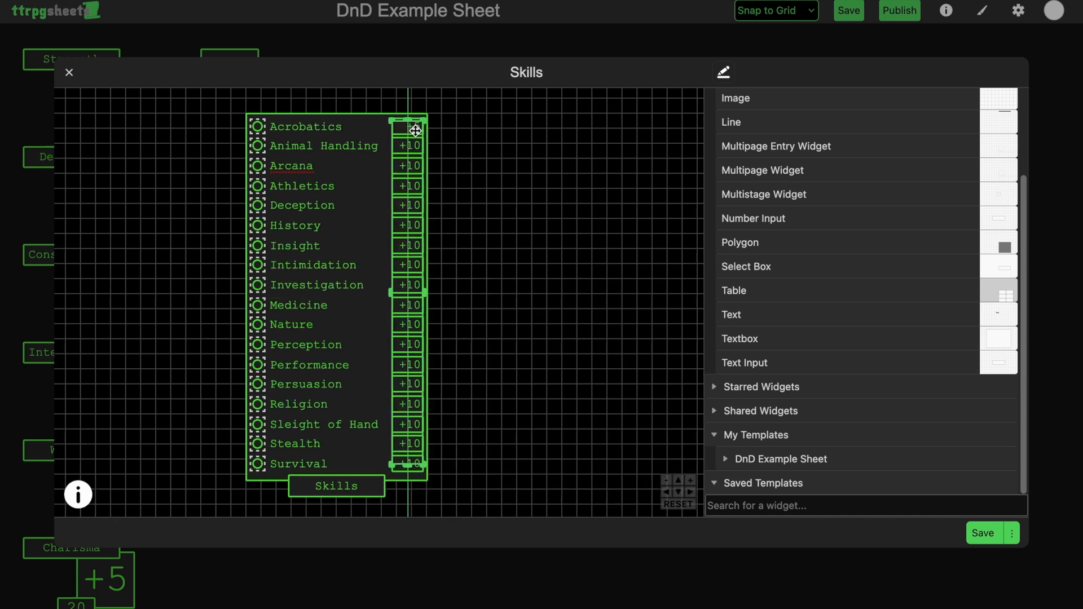
left_click(508, 174)
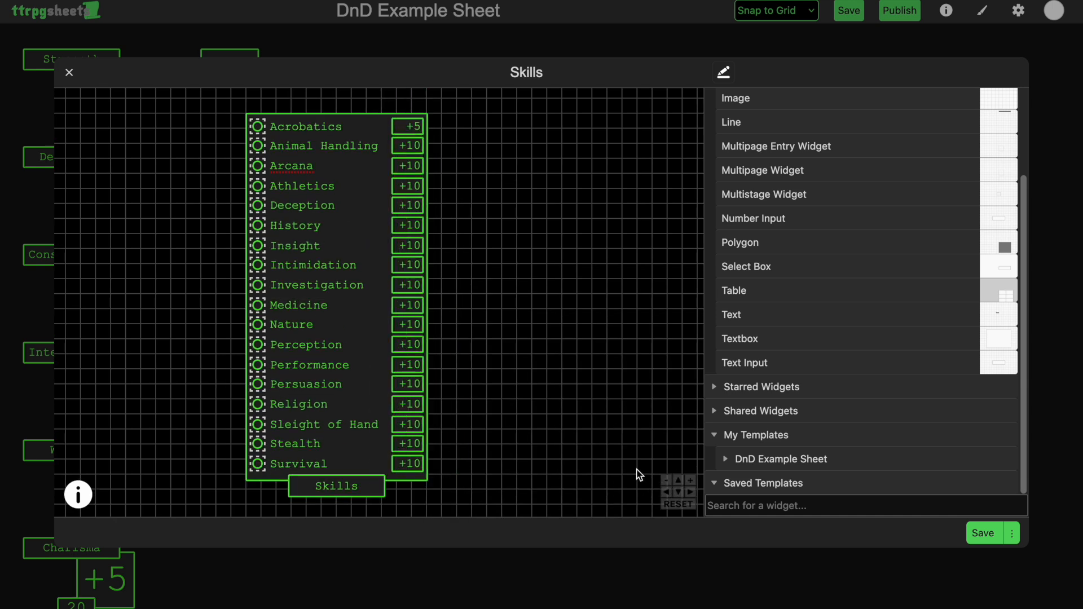
Save the finished Skills widget.
left_click(1011, 532)
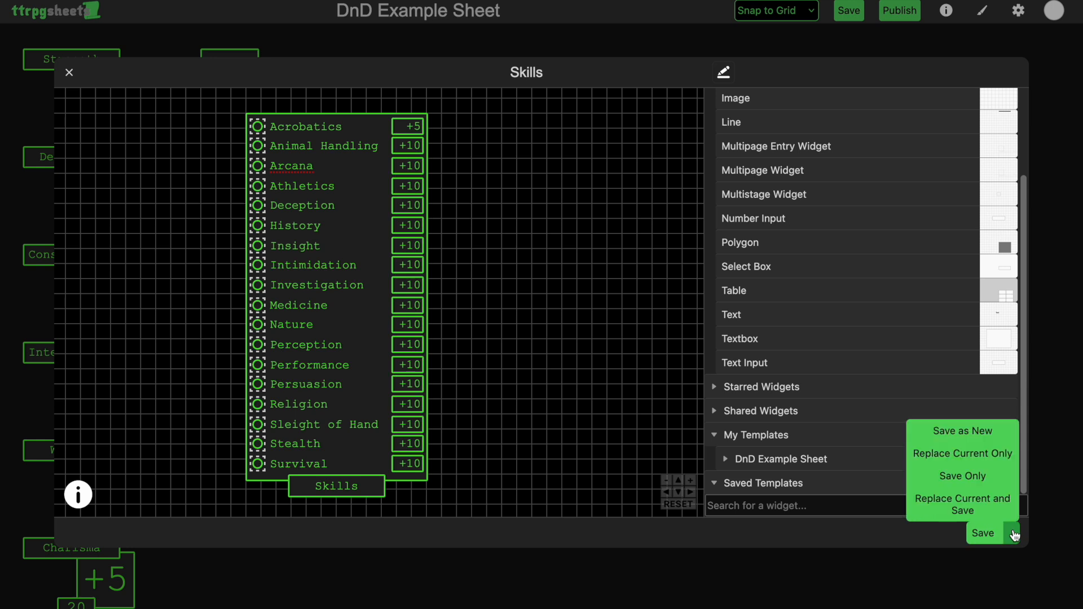
left_click(982, 535)
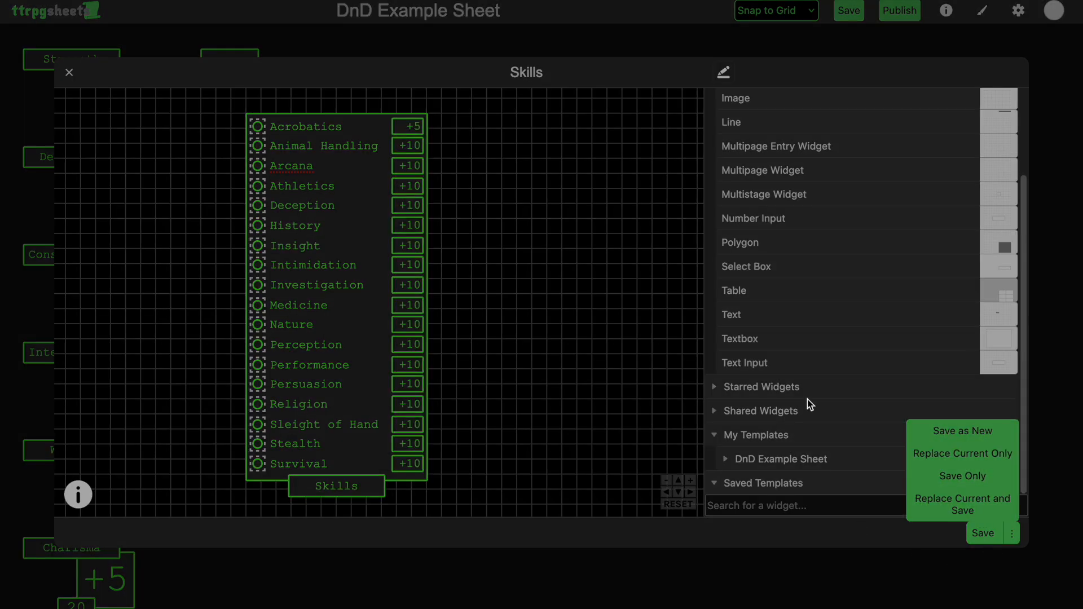